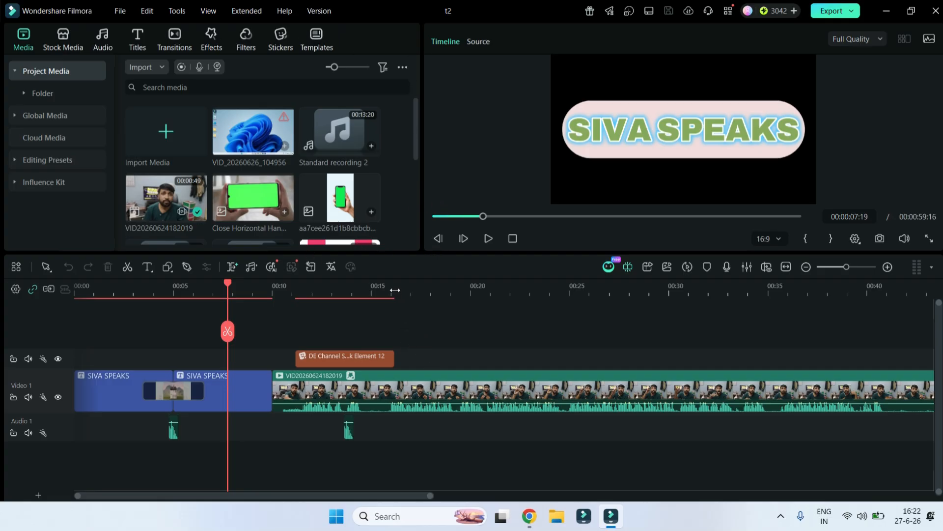
Create a new project with the 16:9 (Widescreen) aspect ratio.
click(122, 14)
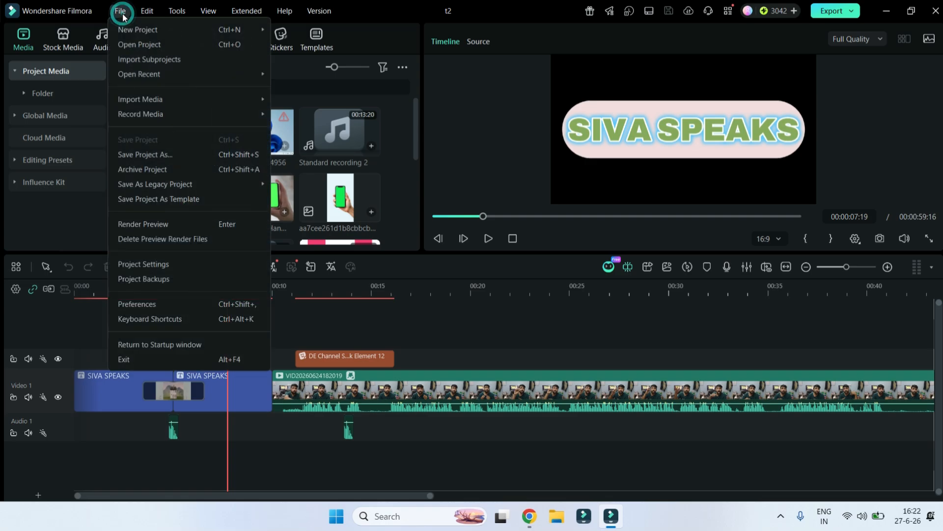
mouse_move(177, 31)
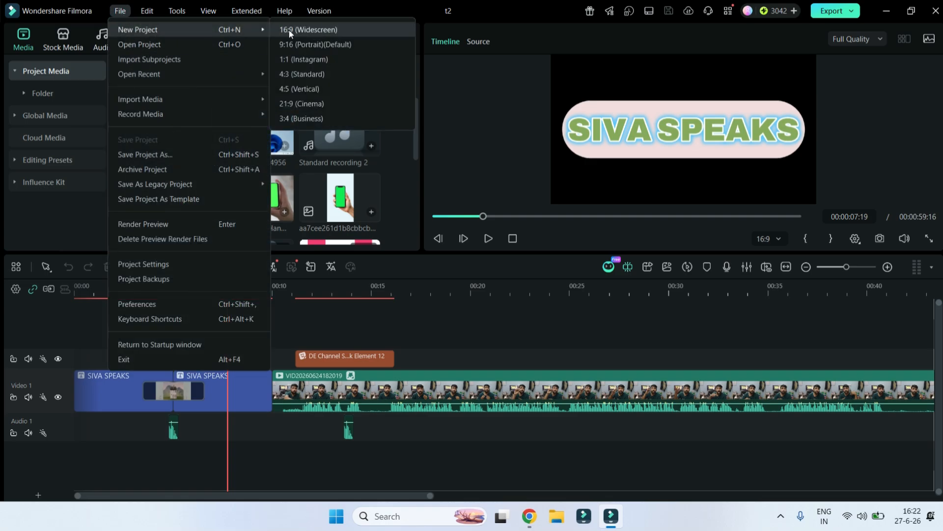
click(302, 31)
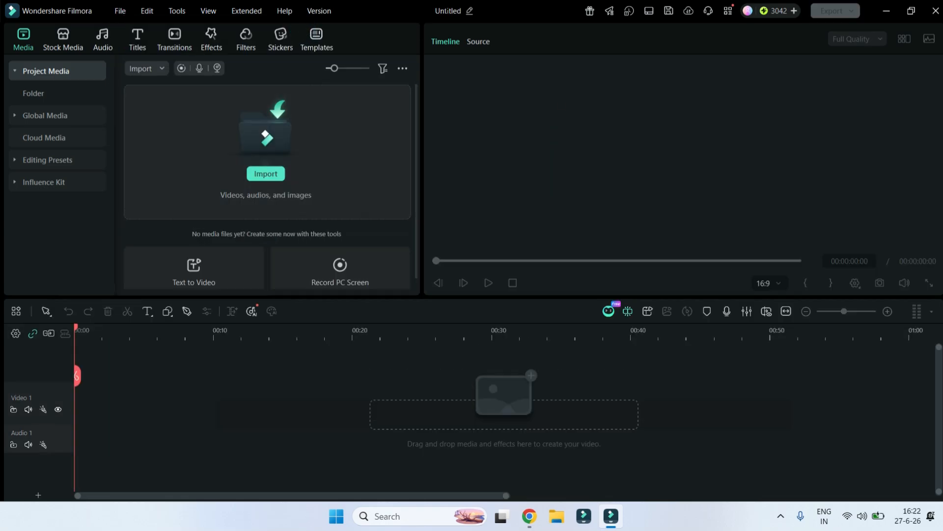
Rename the untitled project as Tutorial 3.
click(449, 11)
double_click(451, 59)
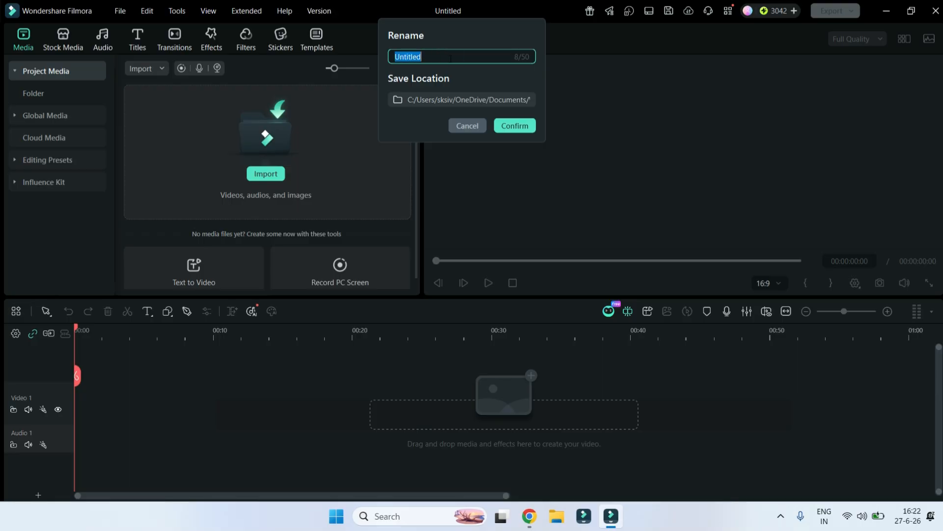
text(Tutorial 3)
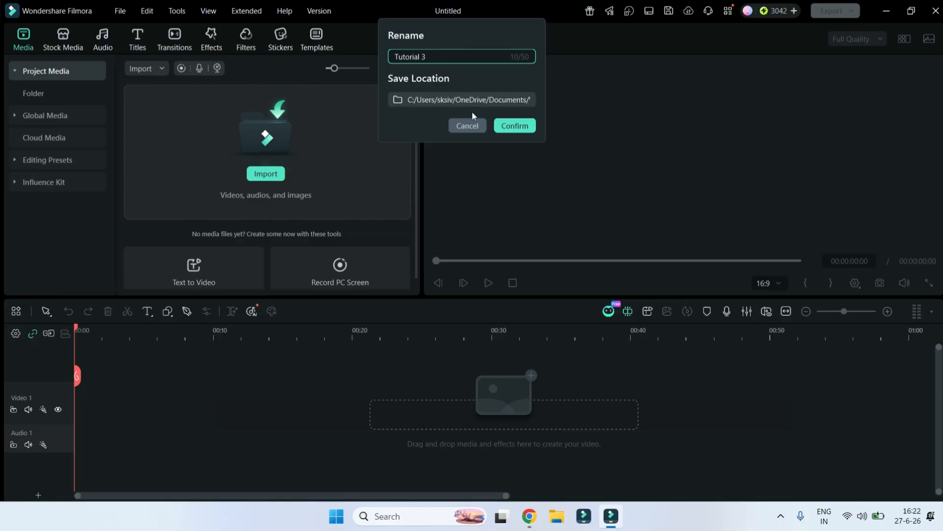
click(514, 126)
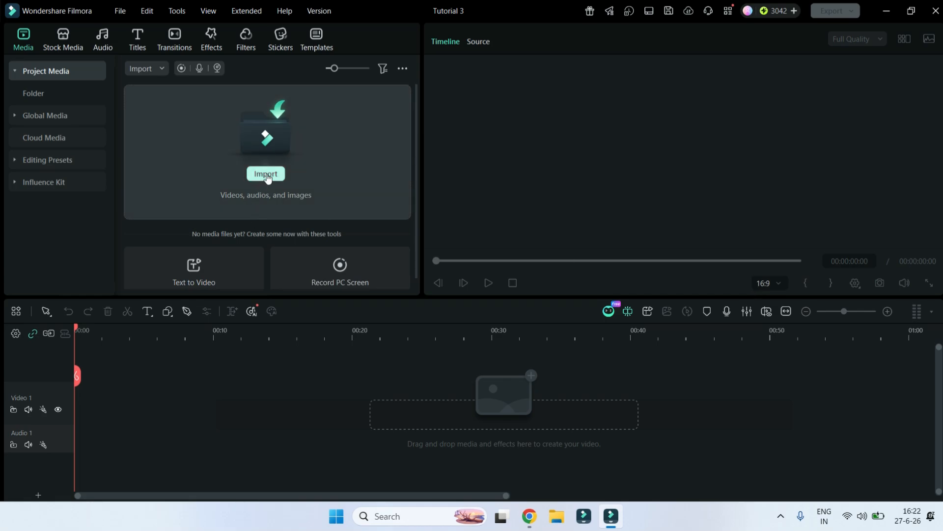
Import the Klickpin forest clip from the FOOTAGE folder's Tutorial 3 subfolder and place it at the start of Video 1.
click(266, 173)
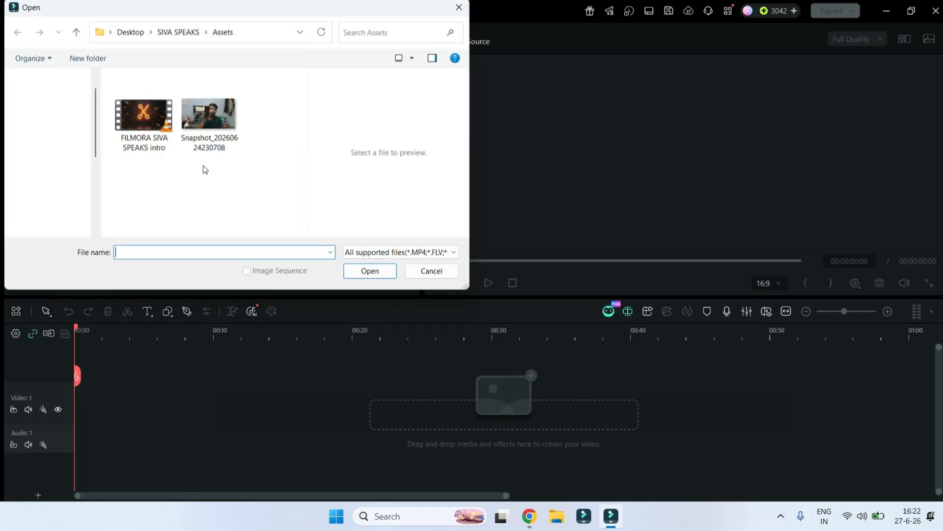
click(131, 32)
double_click(288, 110)
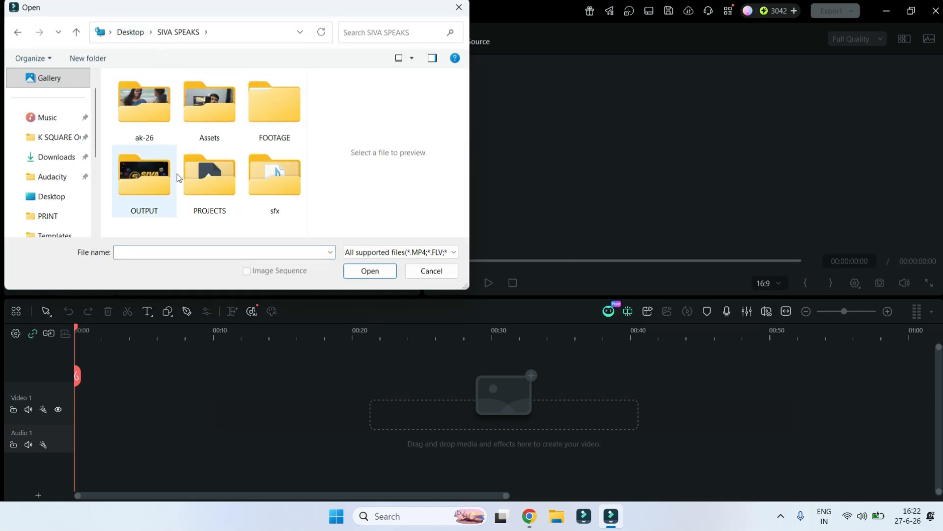
double_click(290, 105)
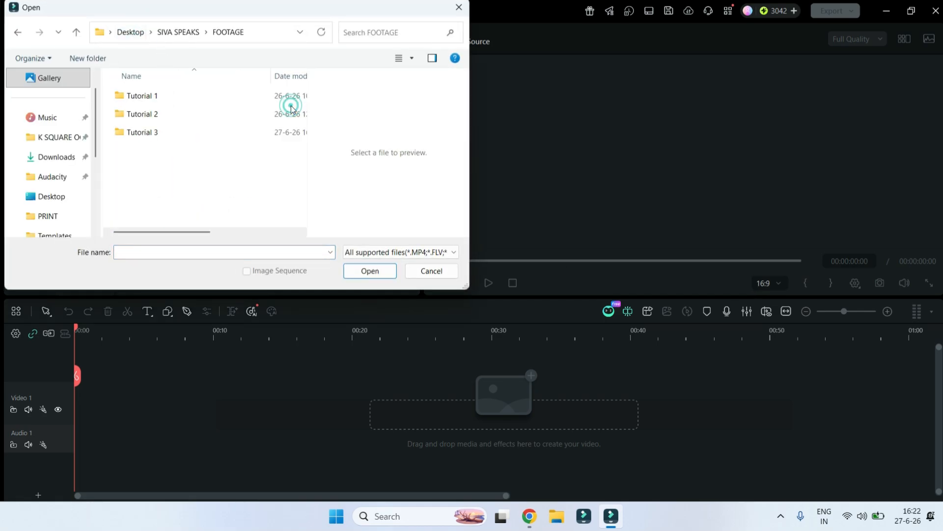
double_click(166, 133)
click(144, 117)
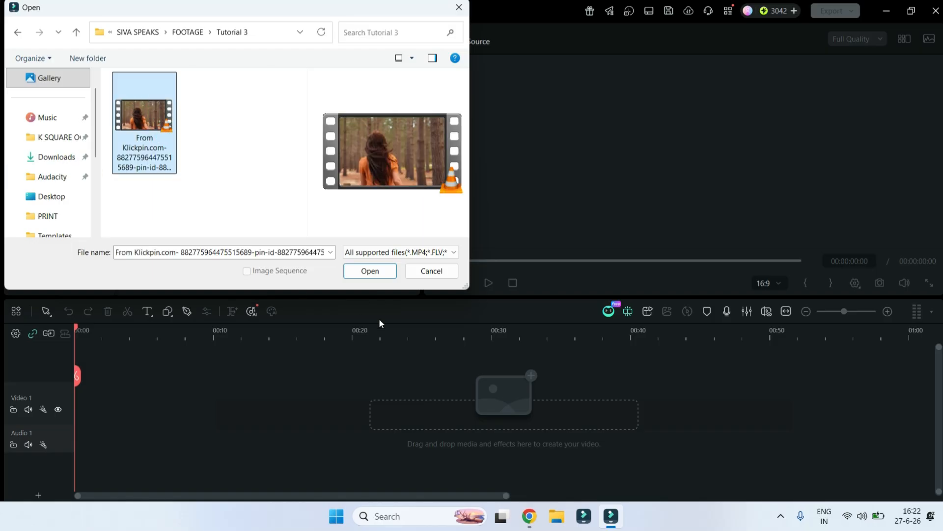
click(370, 272)
drag(261, 163, 68, 433)
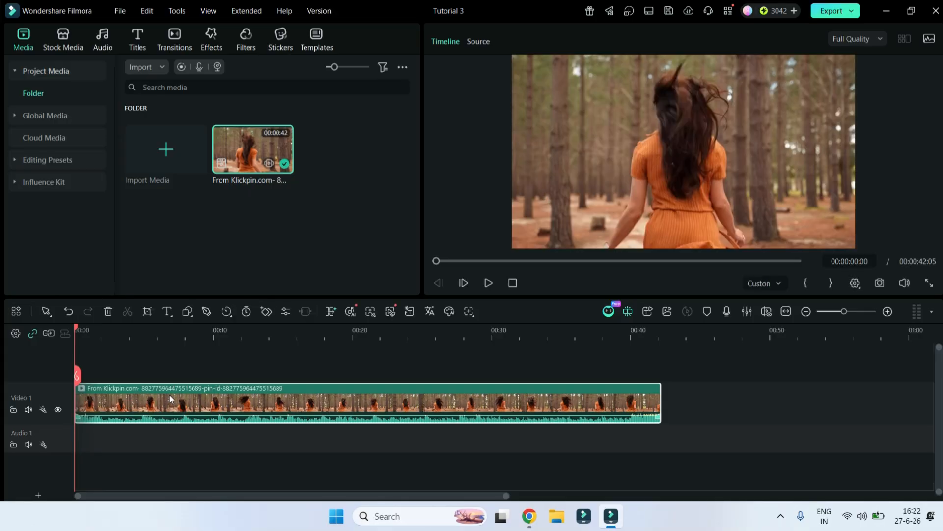
Mute the forest clip on Video 1, preview part of it, and return the playhead to the start.
key(ctrl+shift+m)
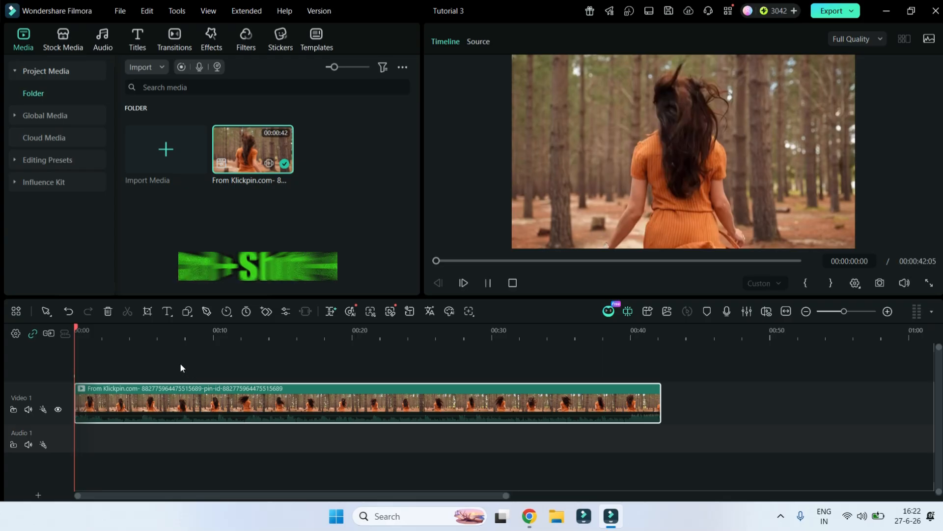
click(234, 328)
key(space)
drag(236, 327, 34, 408)
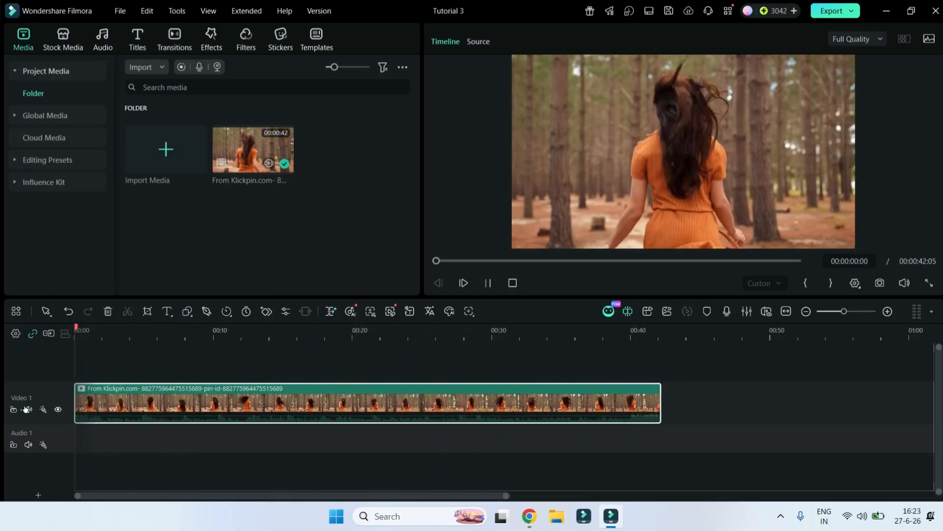
Look at the 16:9 (Widescreen) preset for new projects and view the forest clip in full screen.
click(121, 12)
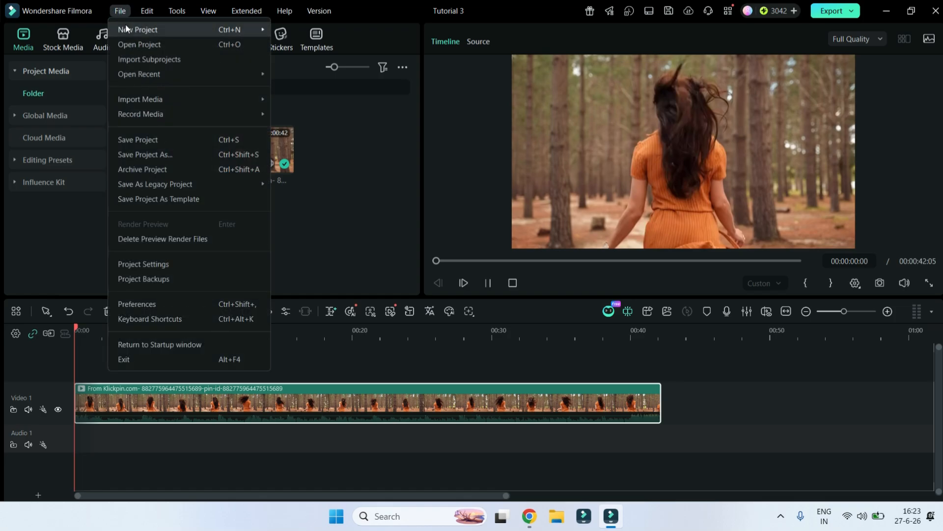
mouse_move(127, 29)
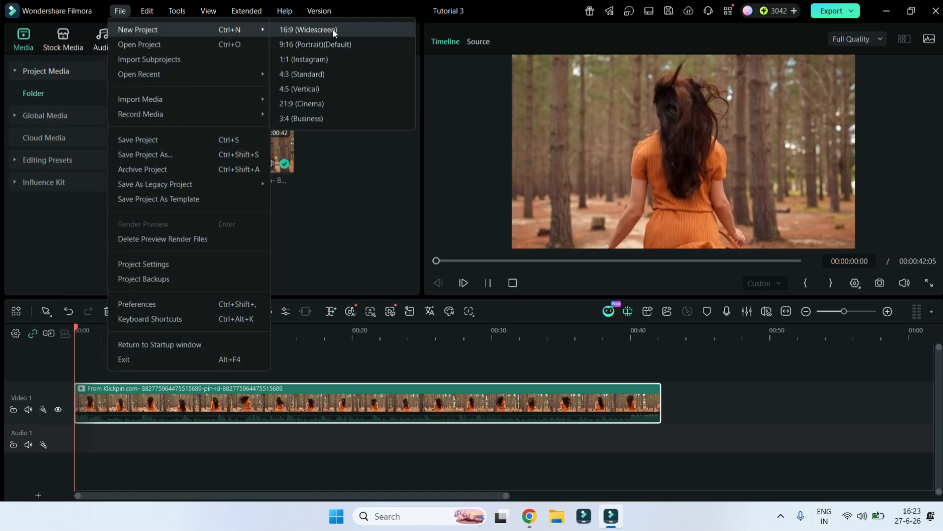
click(687, 211)
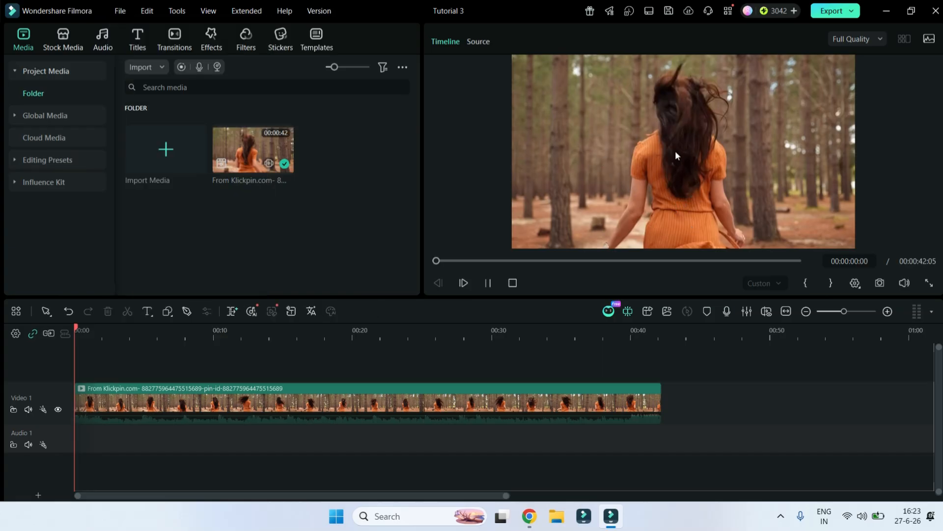
click(929, 283)
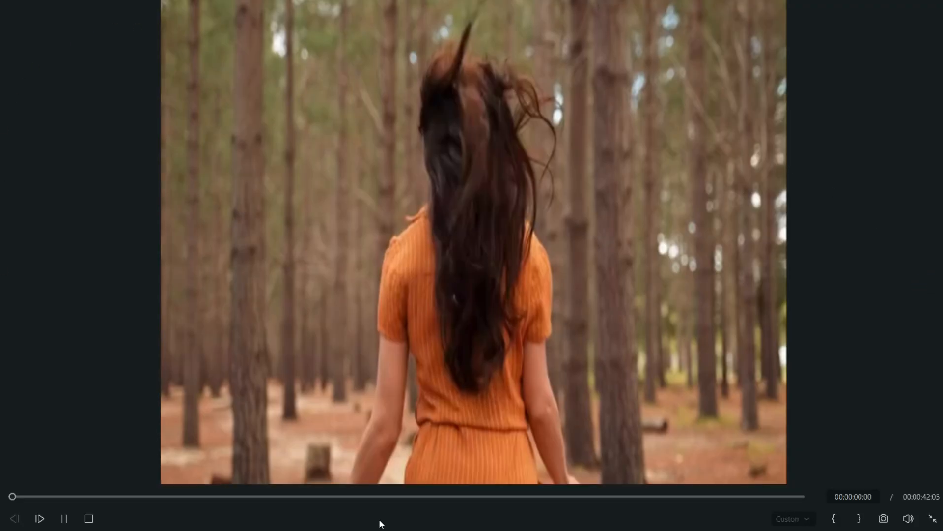
key(Escape)
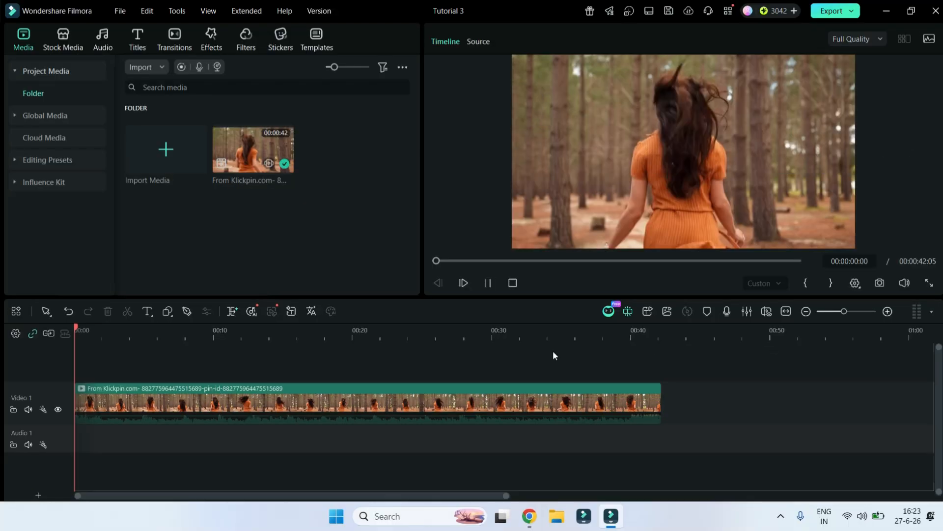
Switch to Chrome and browse the widescreen videos on the YouTube home page.
click(539, 520)
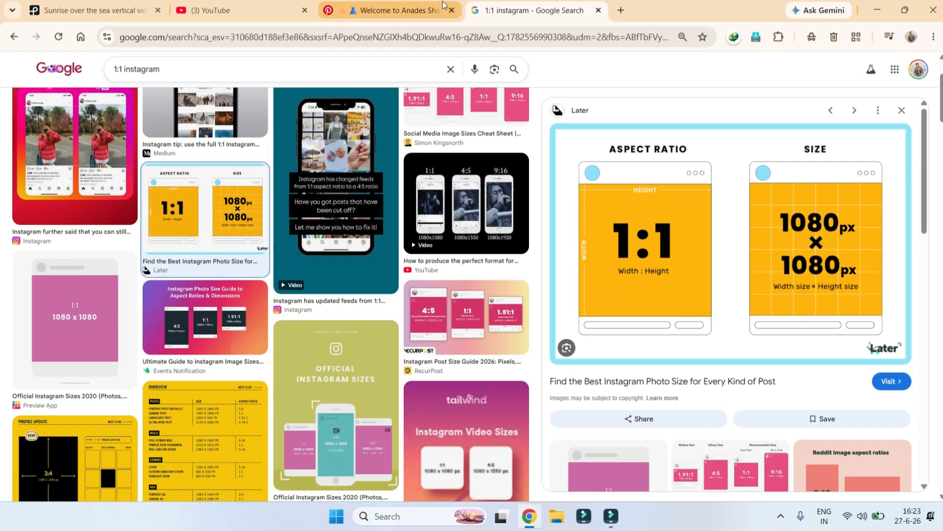
click(268, 13)
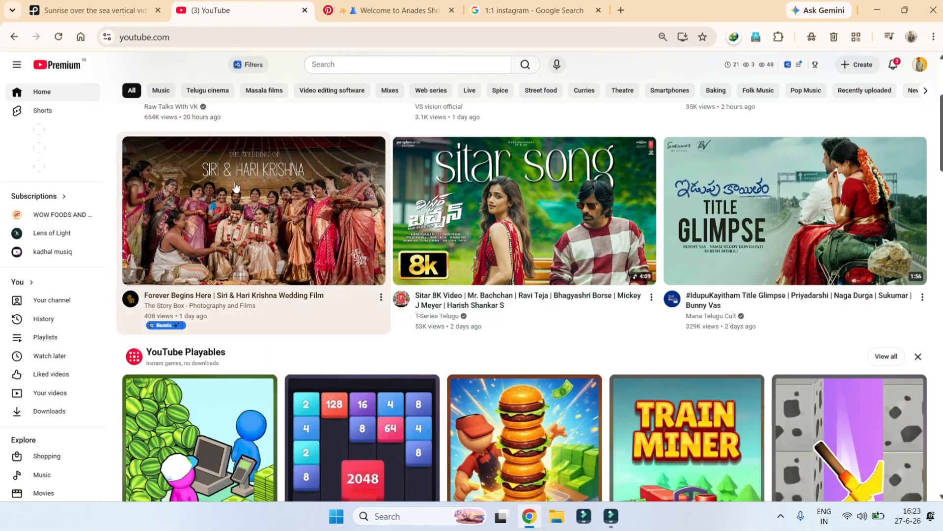
mouse_move(565, 236)
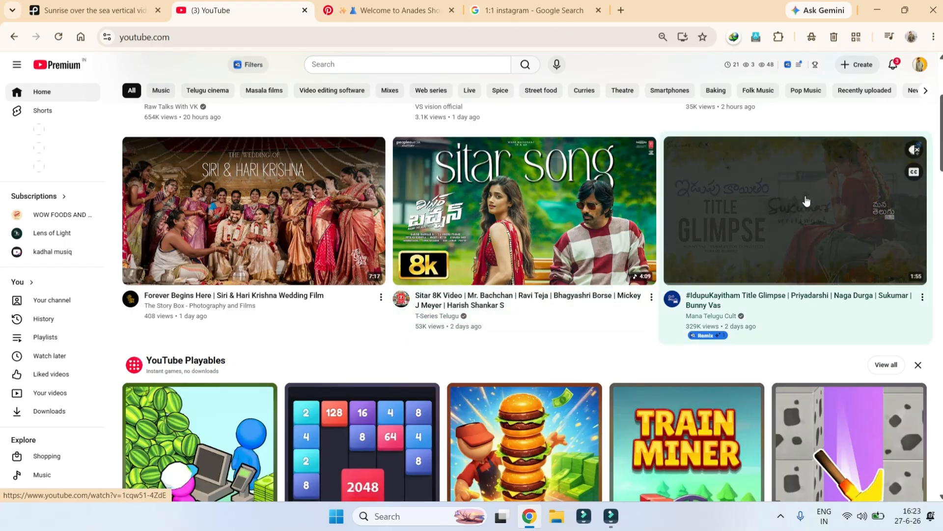
scroll(288, 235, up, 3)
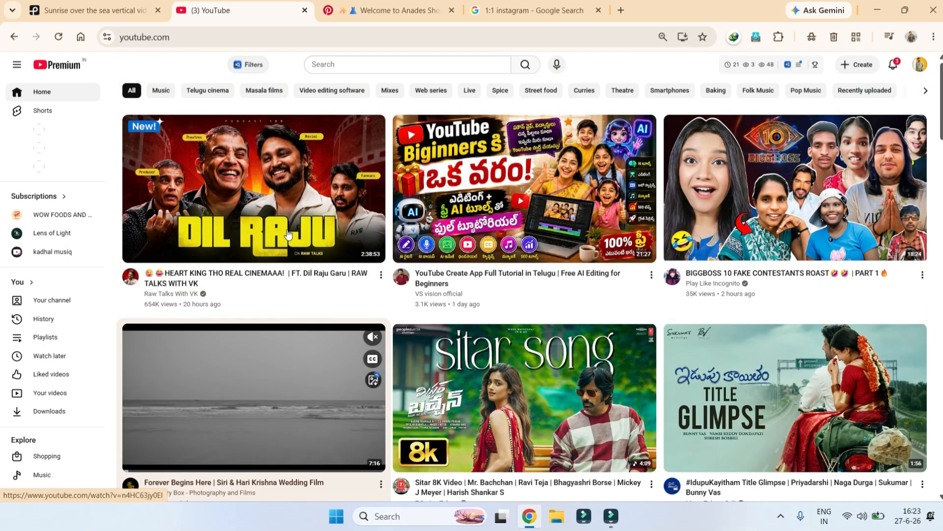
scroll(288, 236, down, 3)
scroll(288, 236, down, 2)
Look at Filmora's 9:16 (Portrait) project preset and compare it with the vertical sunrise video on Pexels in Chrome.
key(alt+Tab)
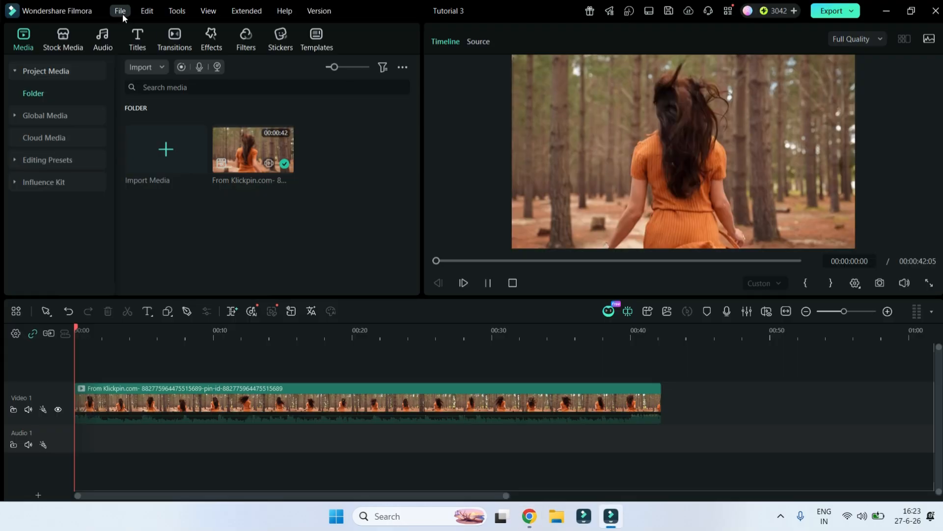
click(122, 14)
mouse_move(174, 31)
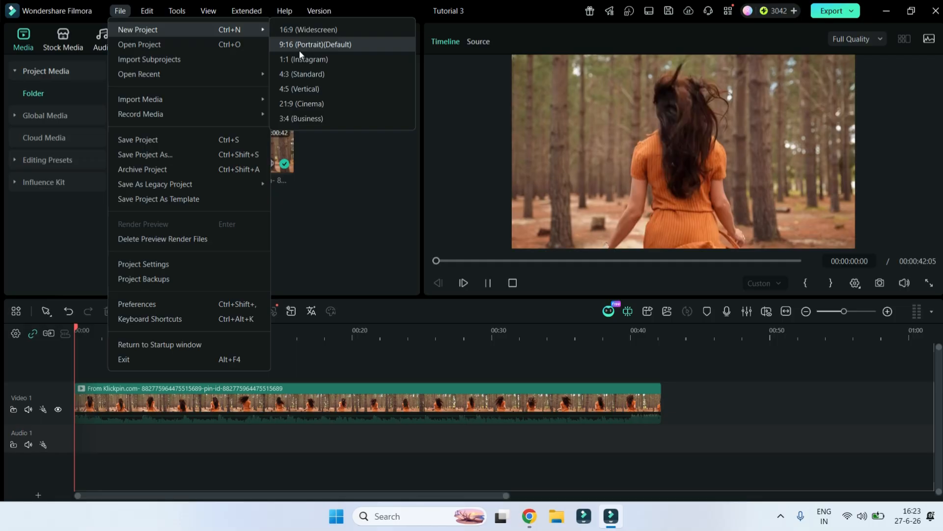
key(alt+Tab)
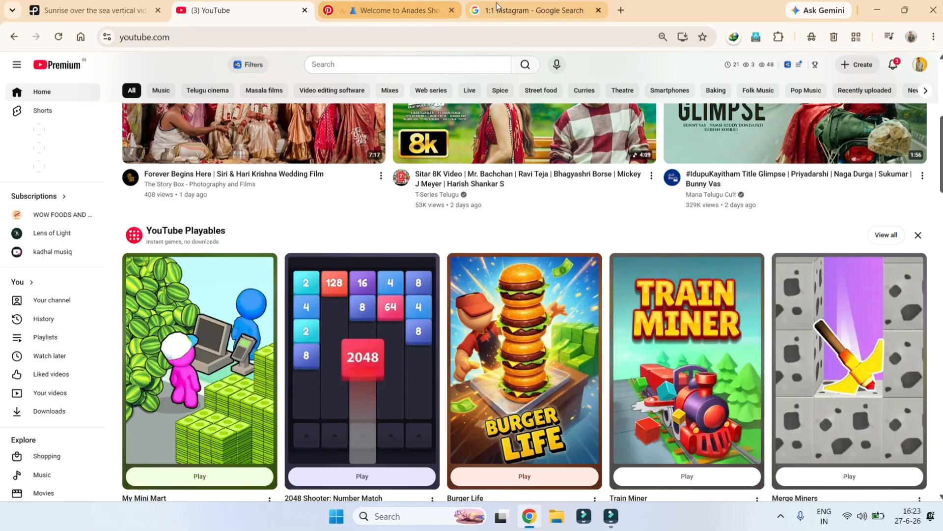
click(115, 8)
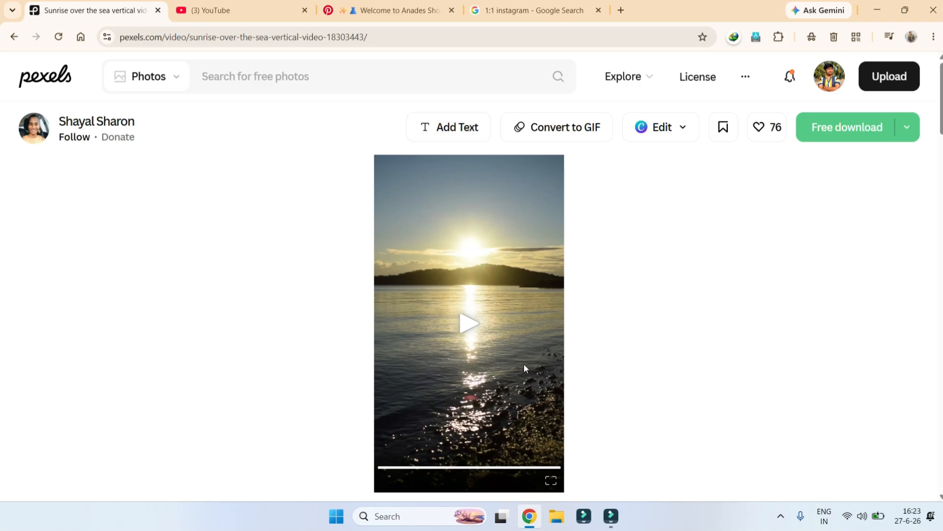
Look at Filmora's 1:1 (Instagram) project preset and examine the 1:1 size guide in Chrome's Google image results.
key(alt+Tab)
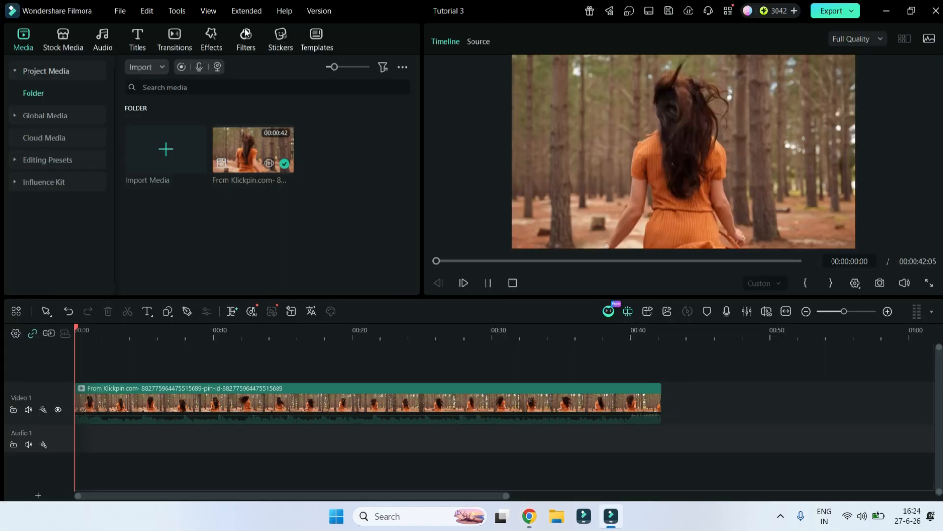
click(120, 11)
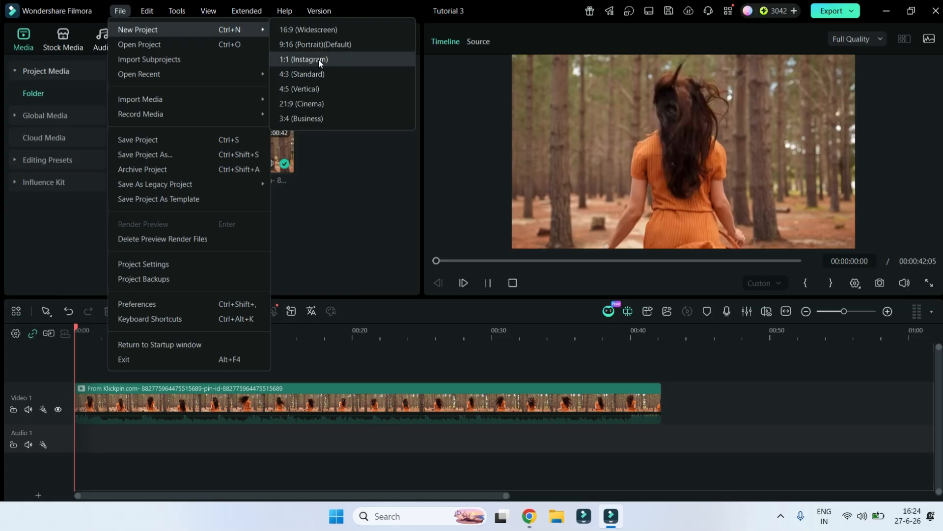
key(alt+Tab)
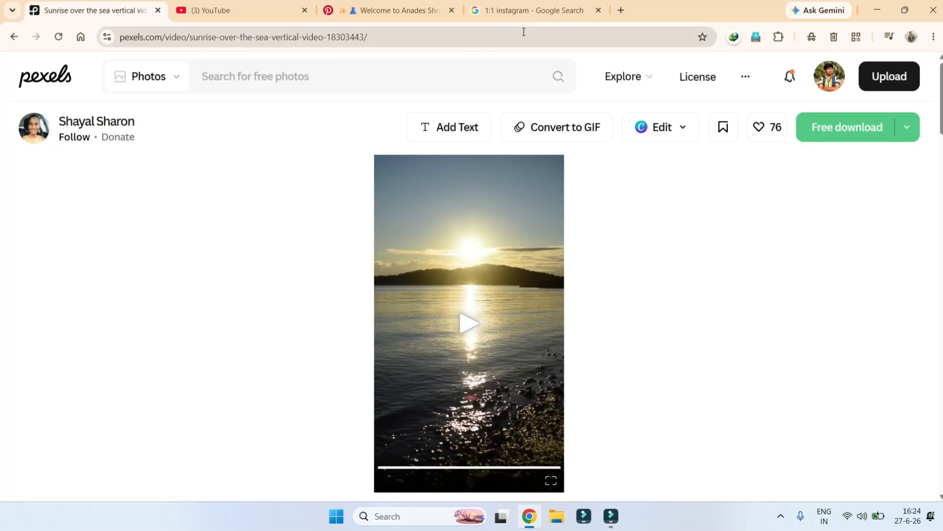
click(532, 11)
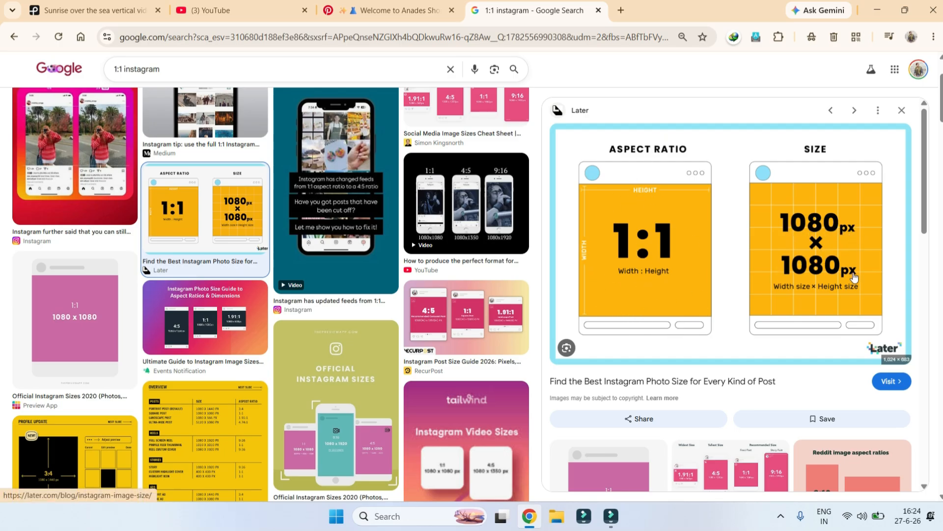
Open the Siri & Hari Krishna wedding film on YouTube, mute and pause it, and examine its video quality options.
click(228, 16)
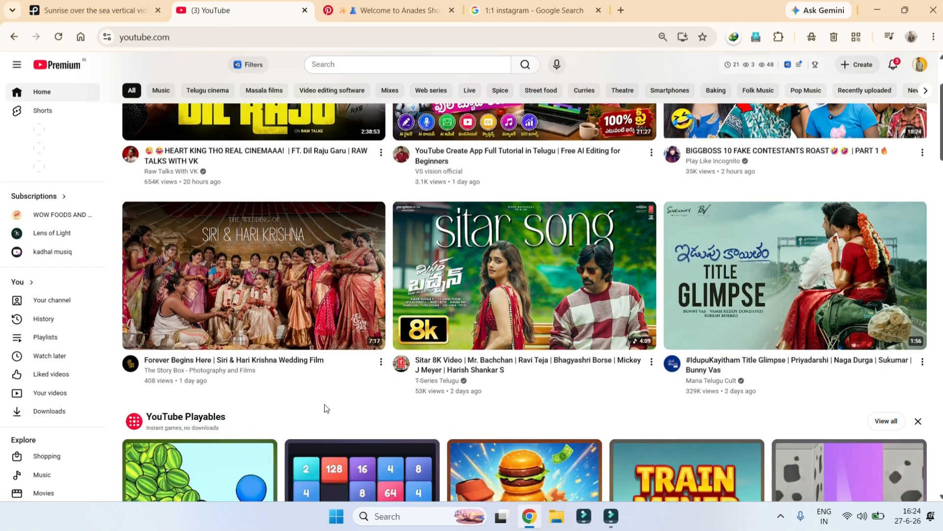
click(279, 256)
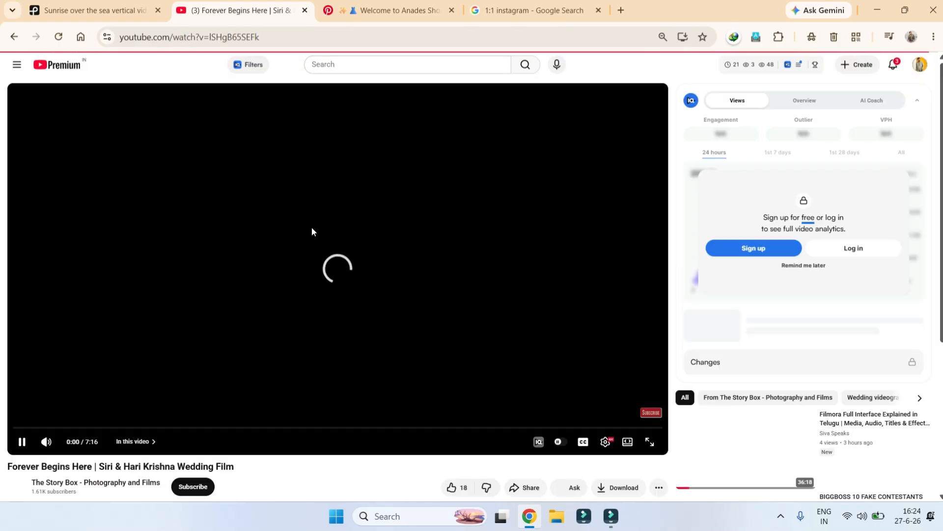
click(46, 441)
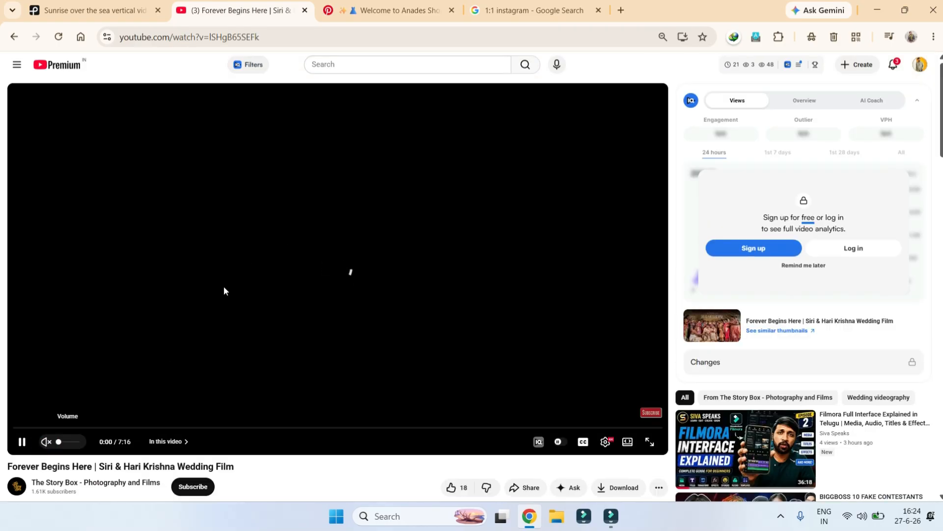
click(22, 442)
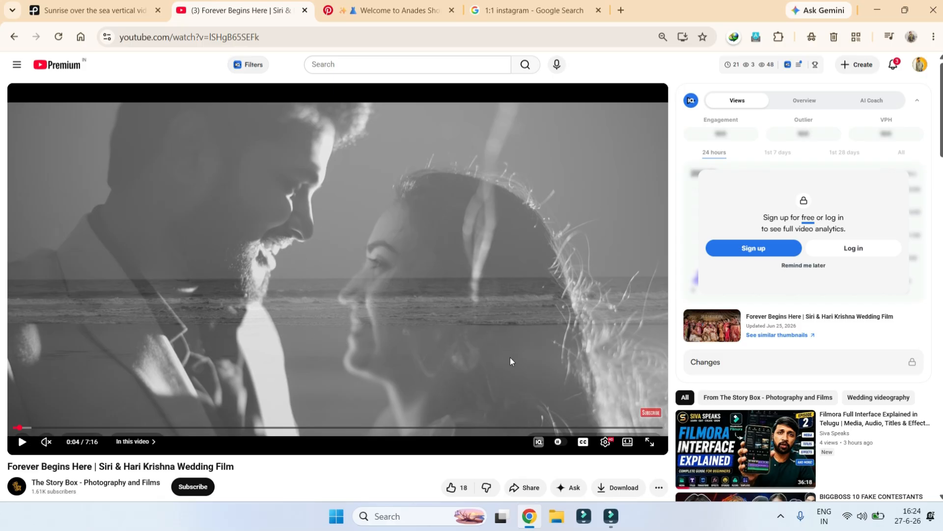
click(606, 441)
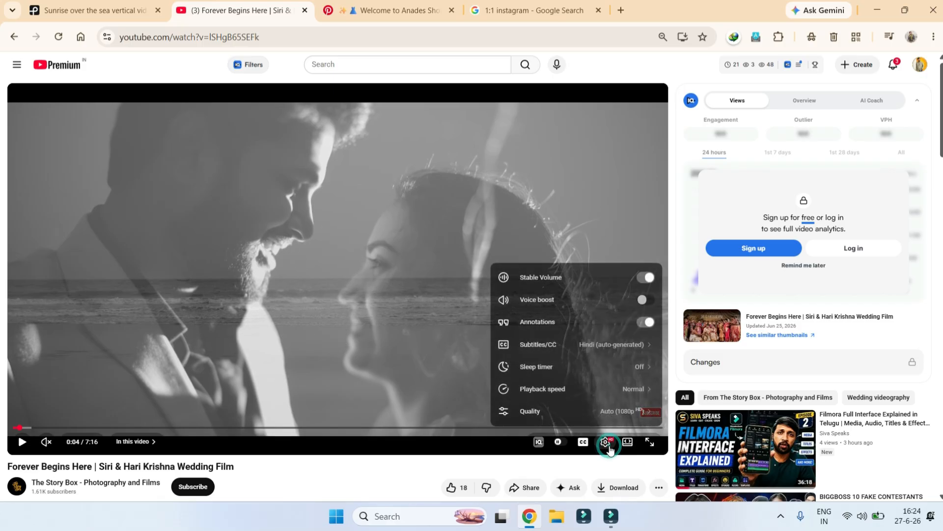
click(613, 413)
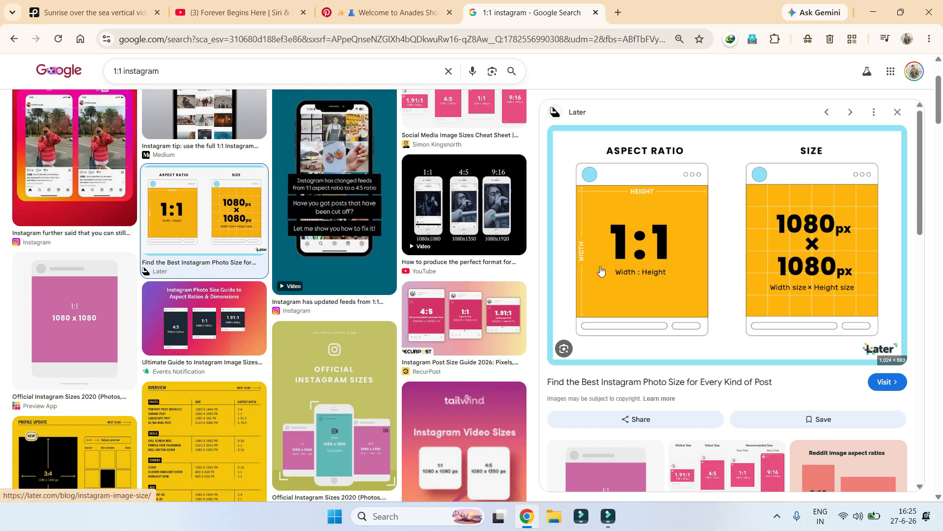
Switch back to the Tutorial 3 project in Filmora.
key(alt+Tab)
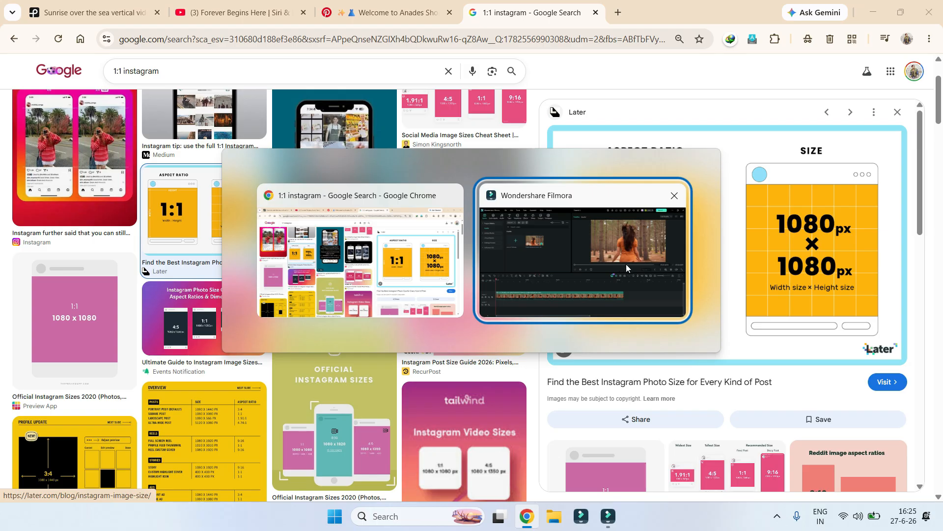
click(618, 252)
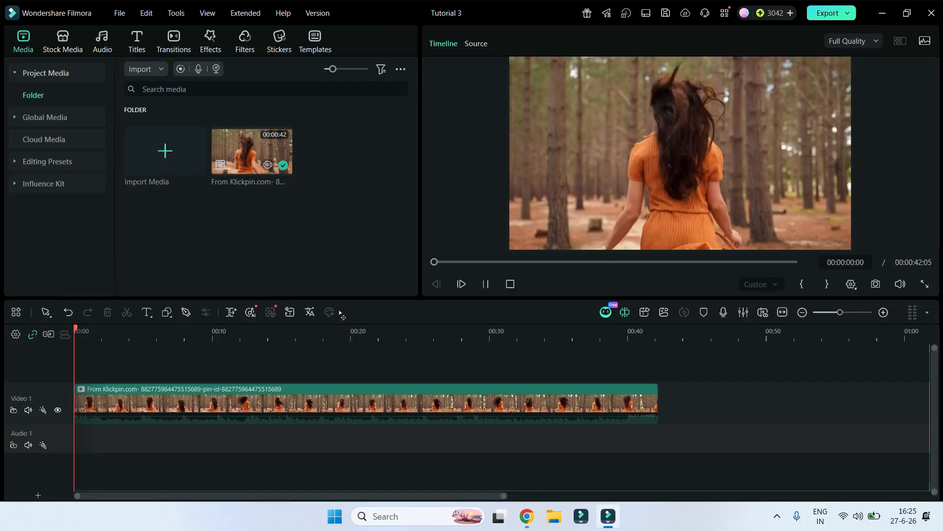
click(122, 13)
mouse_move(185, 39)
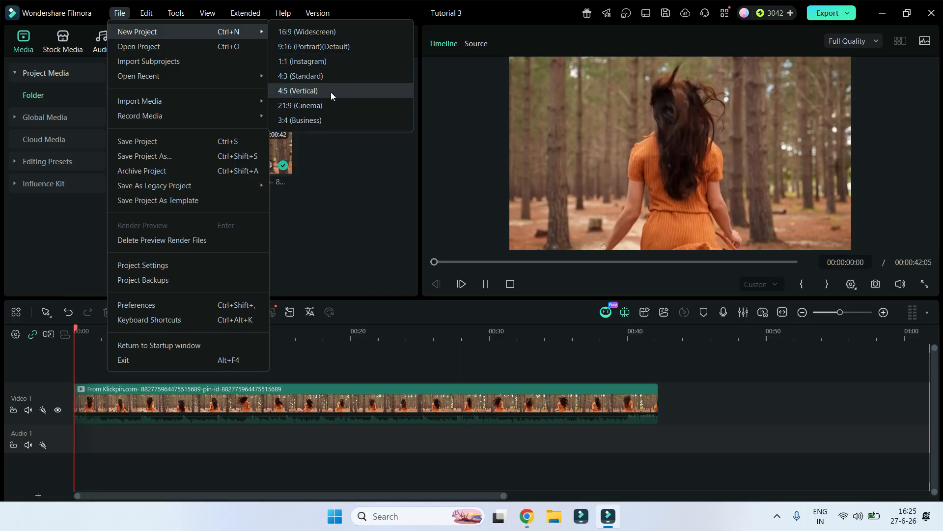
click(328, 64)
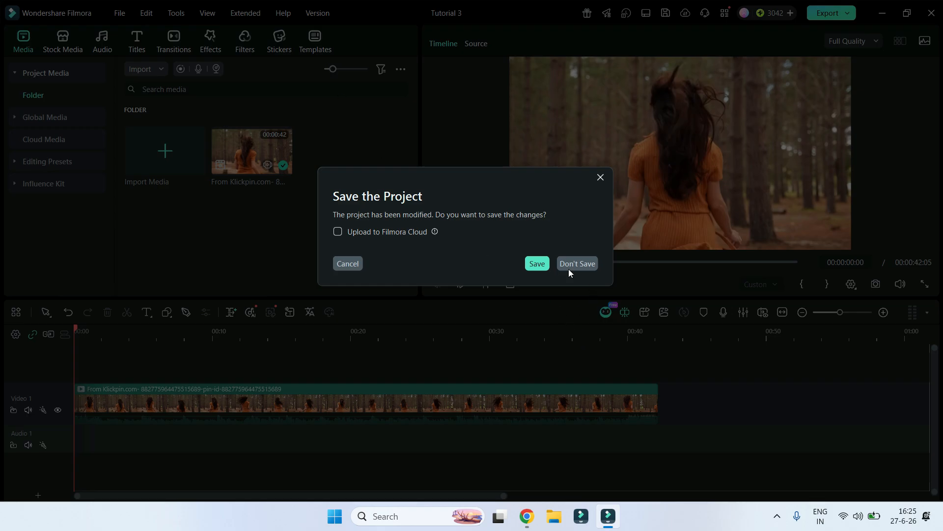
click(600, 177)
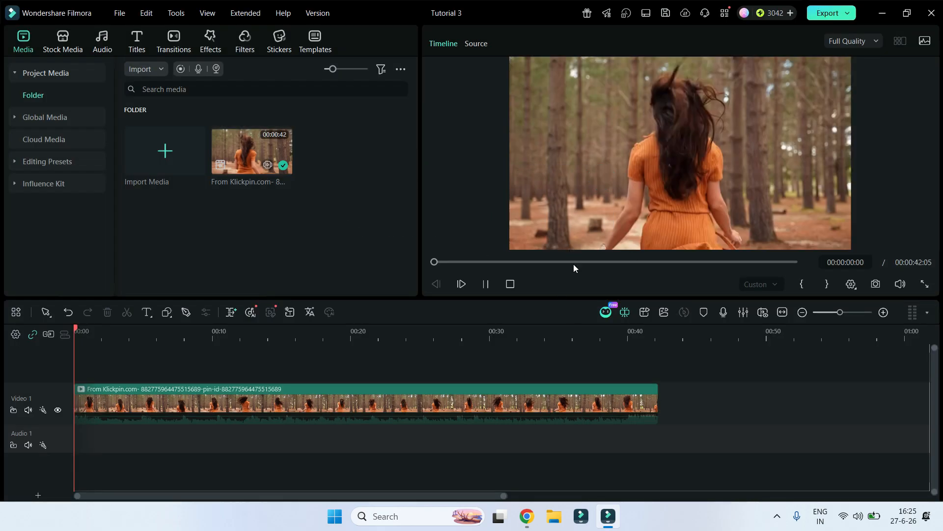
Select the timeline clip and change the project aspect ratio to 16:9 (Widescreen) in the project settings.
click(319, 405)
click(851, 284)
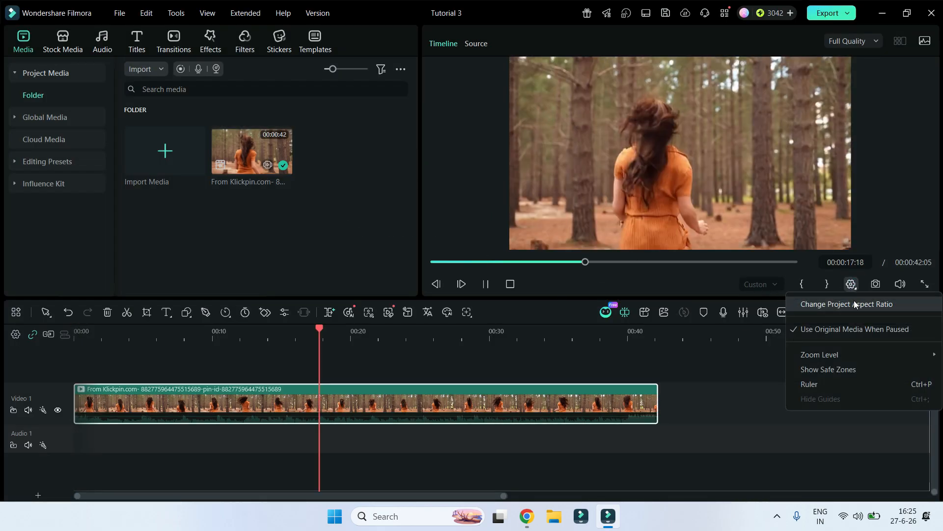
click(853, 308)
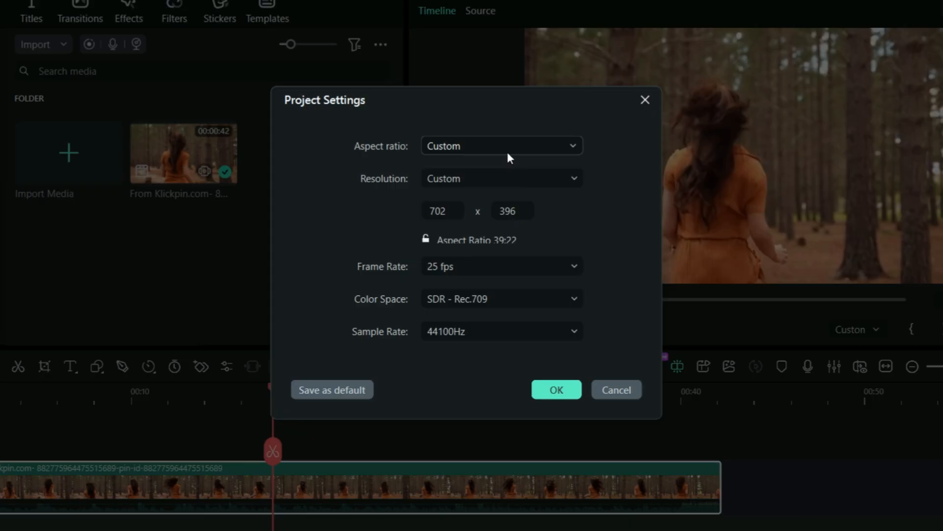
click(495, 146)
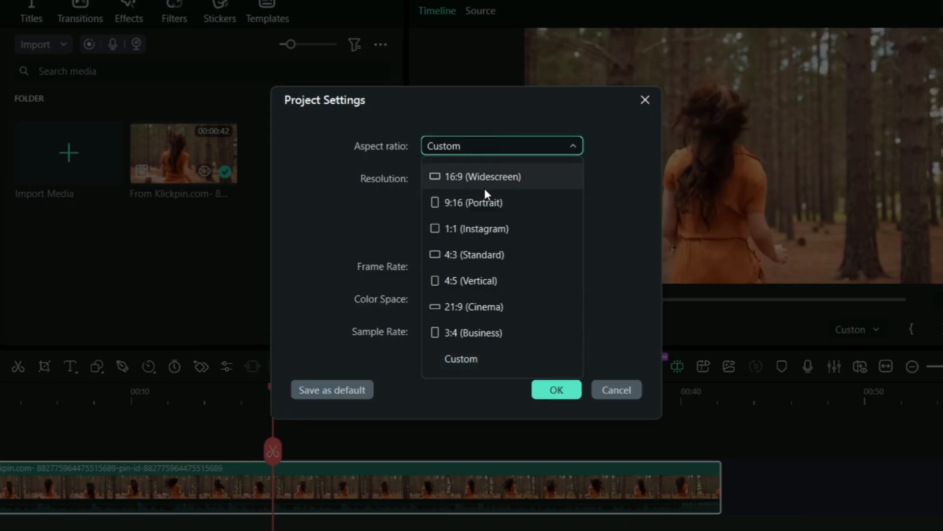
click(479, 170)
click(550, 391)
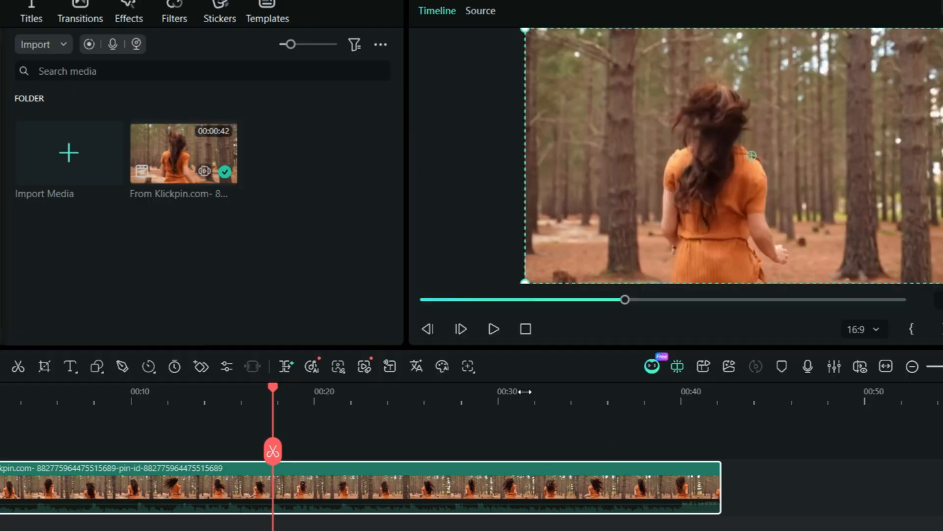
Change the project aspect ratio to 9:16 and enlarge the clip to about 342% at X 219.85 so it fills the portrait frame.
click(881, 329)
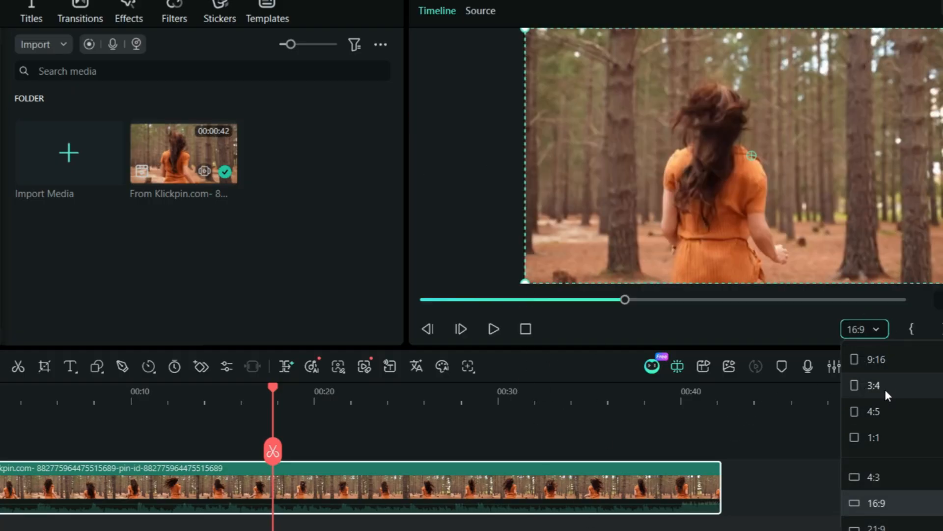
click(883, 359)
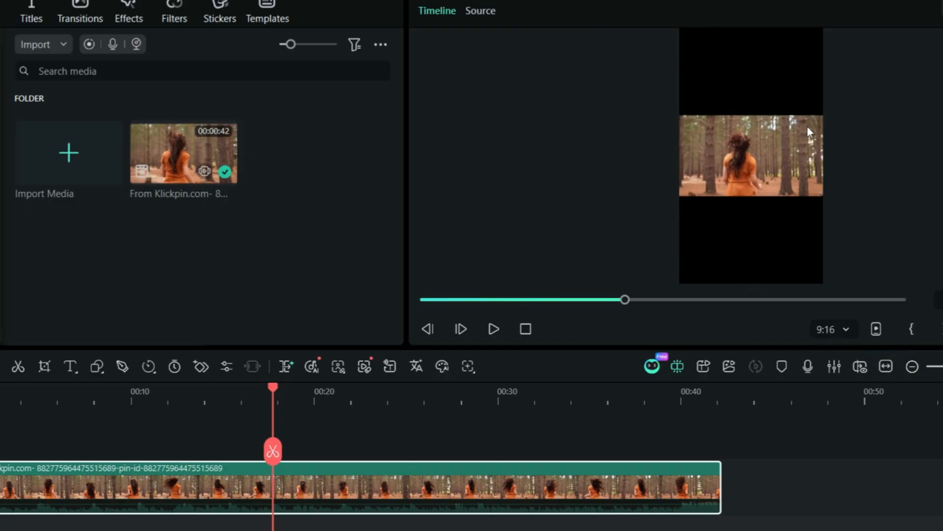
double_click(466, 496)
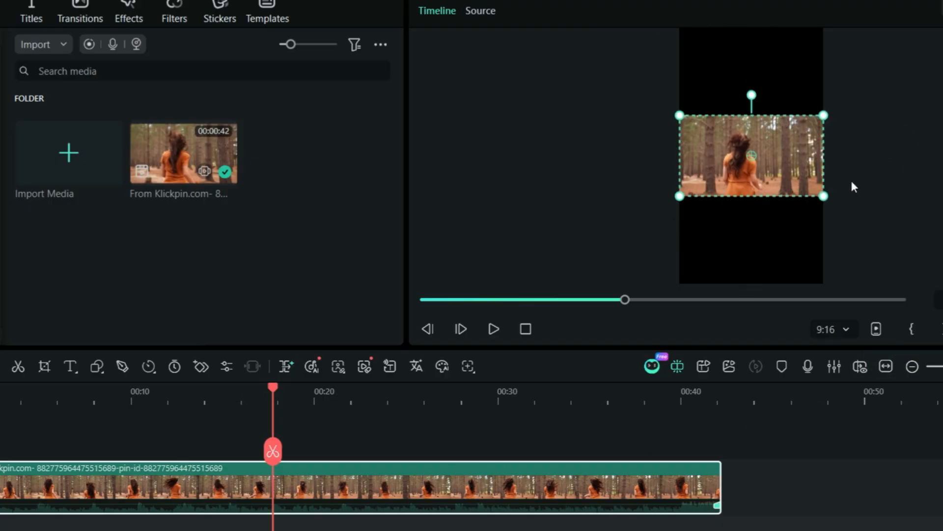
drag(824, 191, 908, 286)
drag(732, 182, 775, 183)
Play back the reframed portrait clip from about 15 seconds, and accept its transform settings.
click(228, 389)
key(space)
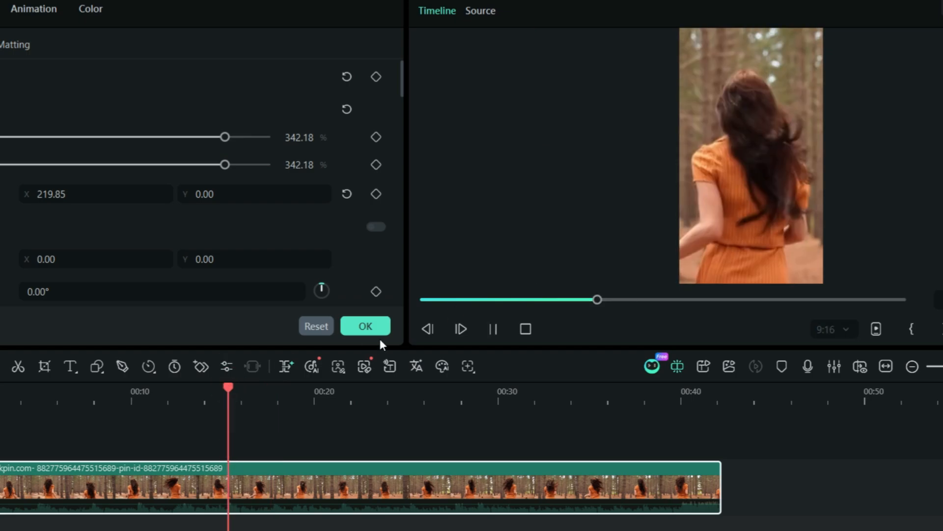
click(369, 328)
drag(379, 388, 322, 447)
click(459, 484)
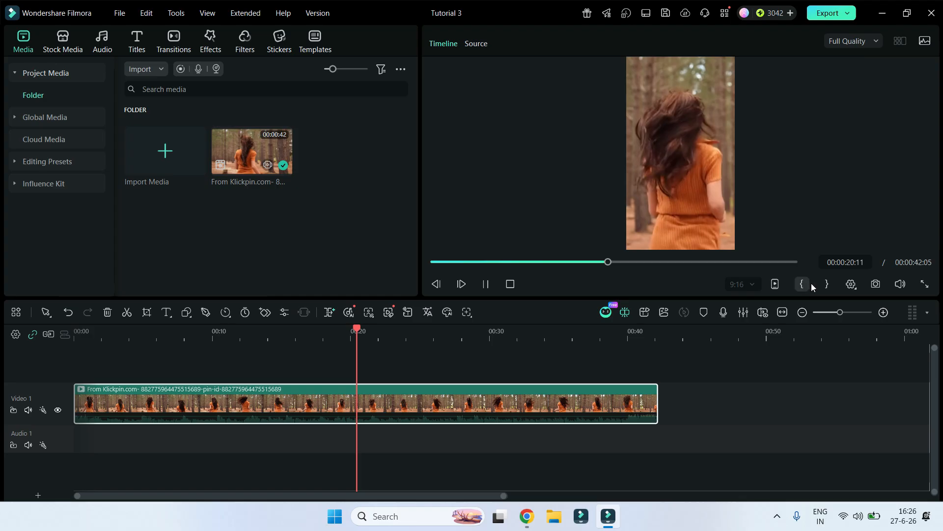
Change the project aspect ratio to 1:1 (Instagram) with a 1080x1080 resolution in the project settings.
click(851, 284)
click(842, 304)
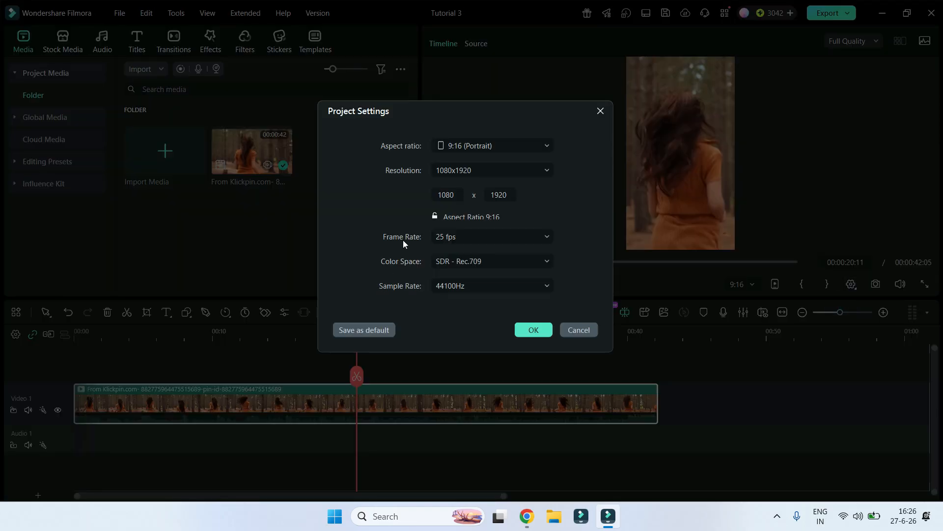
click(494, 170)
click(501, 146)
click(502, 146)
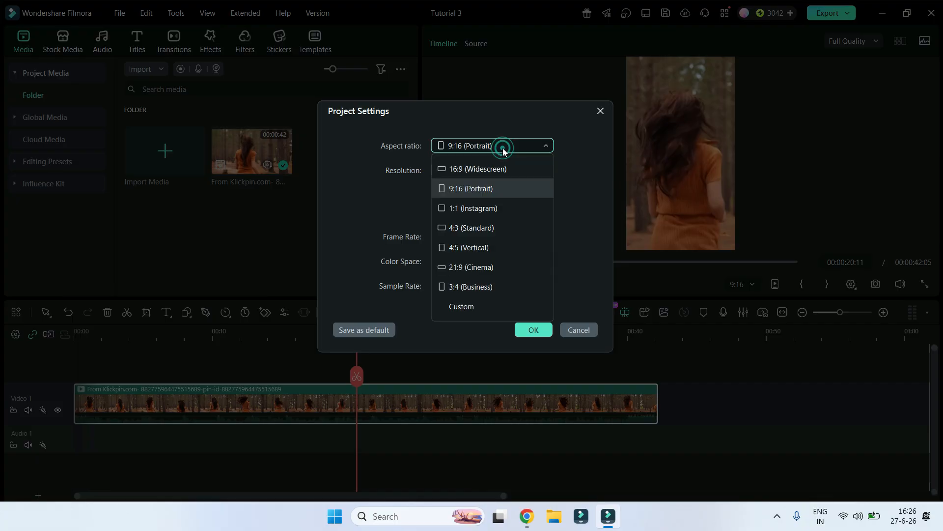
click(476, 209)
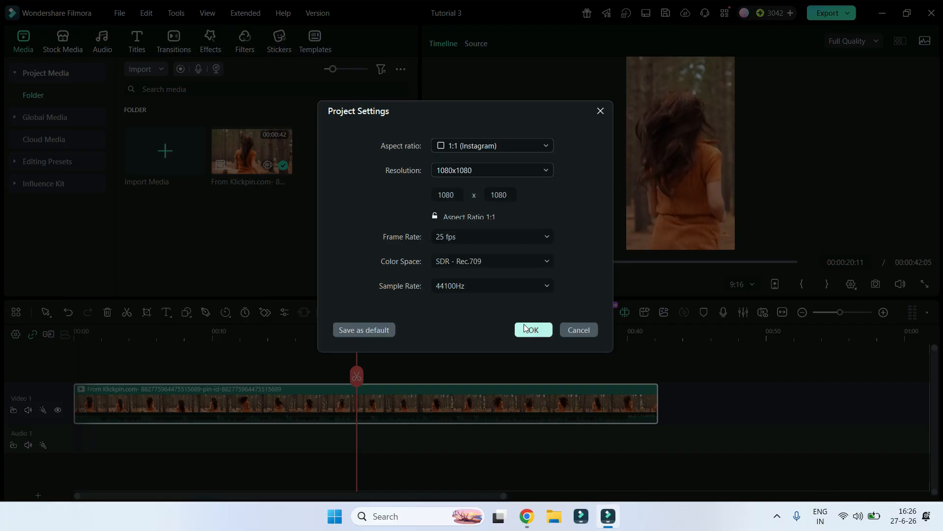
click(528, 331)
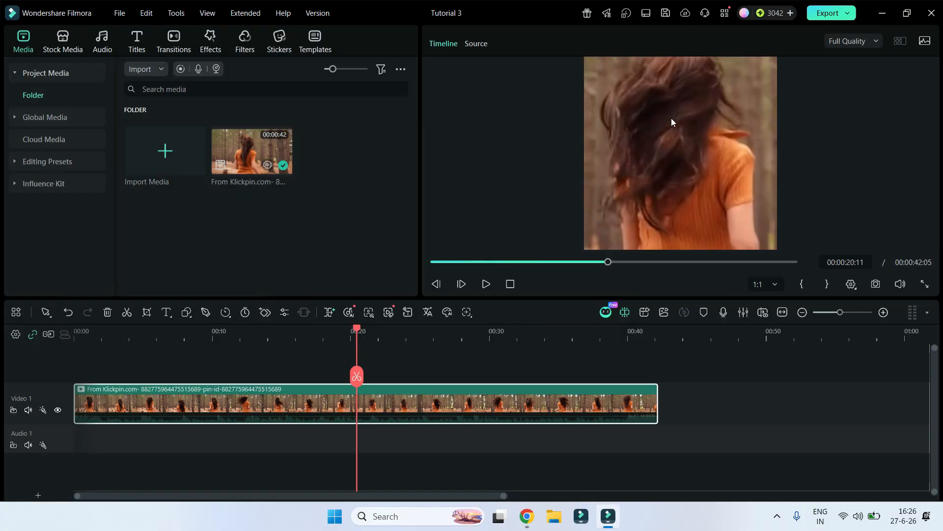
Try to move the clip down in the square preview, and undo the move along with the earlier enlargement.
double_click(485, 405)
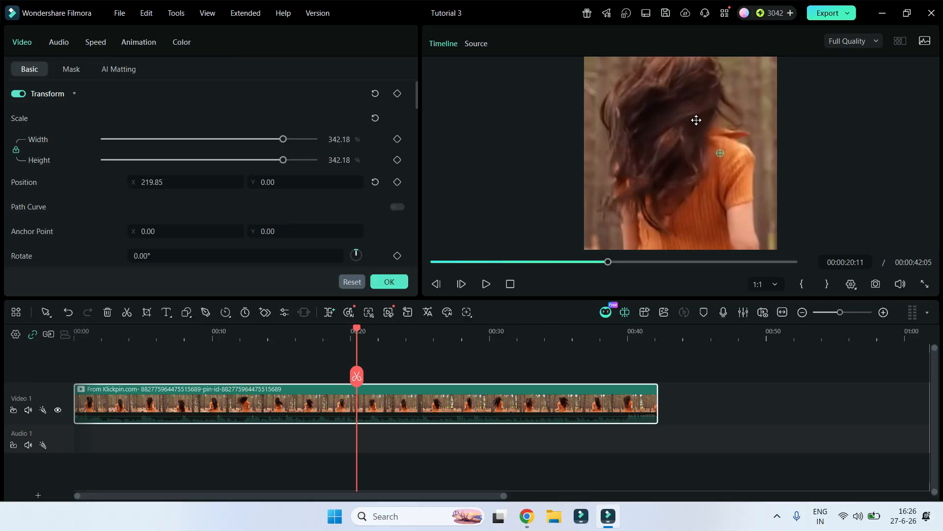
drag(697, 120, 686, 235)
key(ctrl+z)
key(ctrl+z)
click(704, 147)
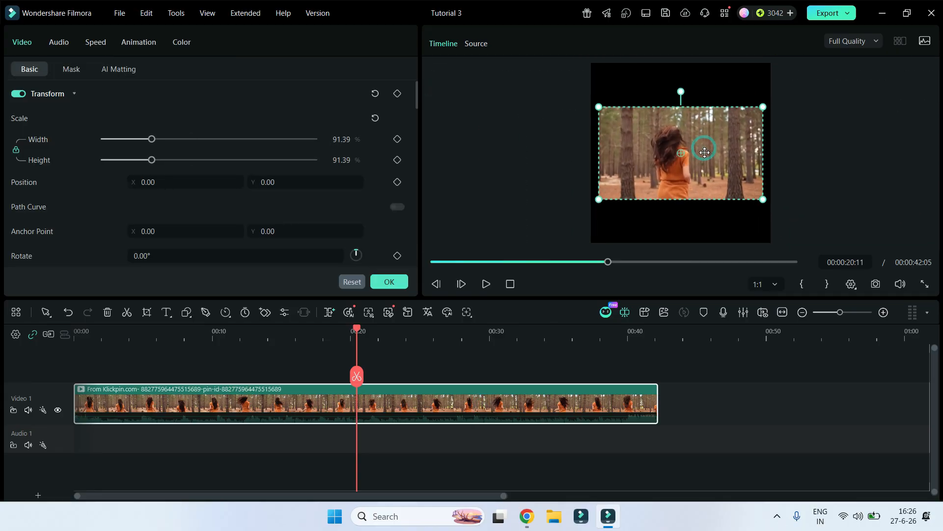
Resize the clip in the square frame, scaling both its width and height to 140.76%.
mouse_move(762, 199)
mouse_down()
mouse_move(828, 243)
mouse_move(733, 183)
mouse_move(760, 199)
mouse_up()
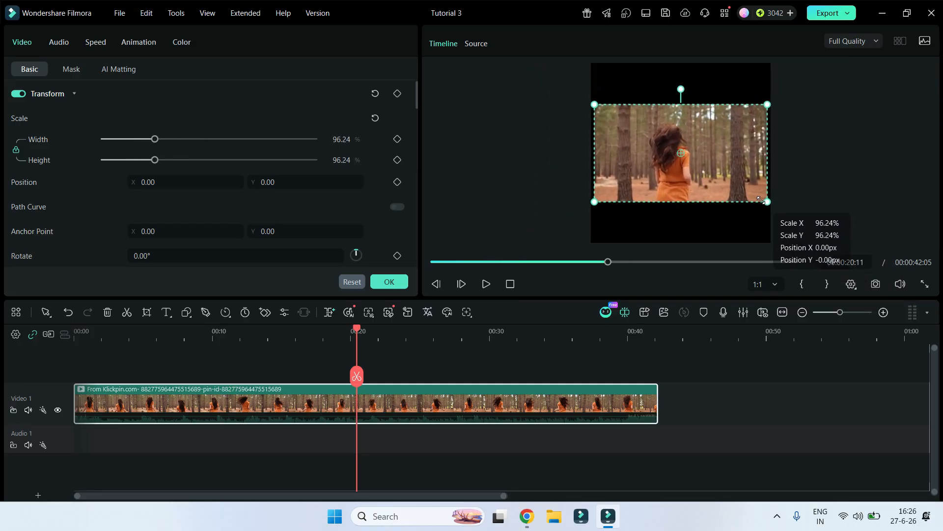
key(ctrl+z)
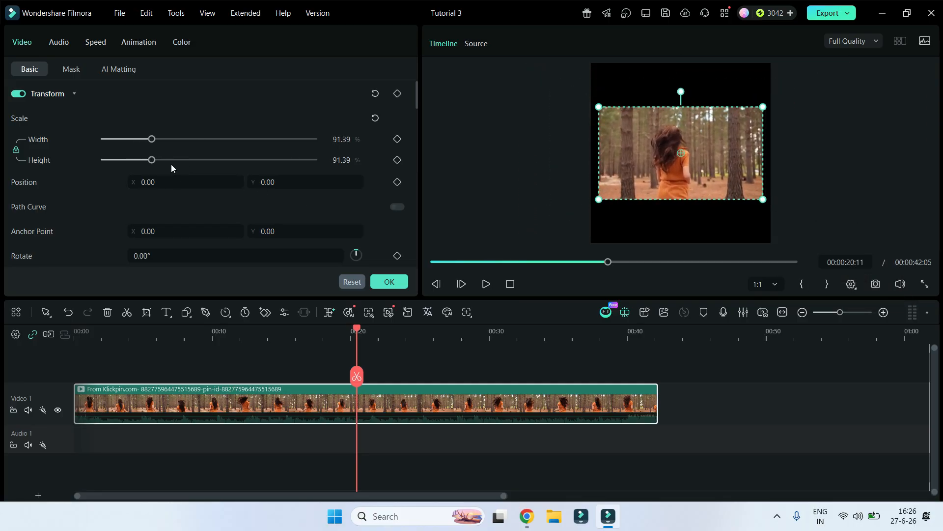
click(443, 370)
click(465, 406)
drag(152, 159, 180, 148)
drag(551, 80, 570, 95)
mouse_move(166, 140)
mouse_down()
mouse_move(211, 142)
mouse_move(179, 148)
mouse_up()
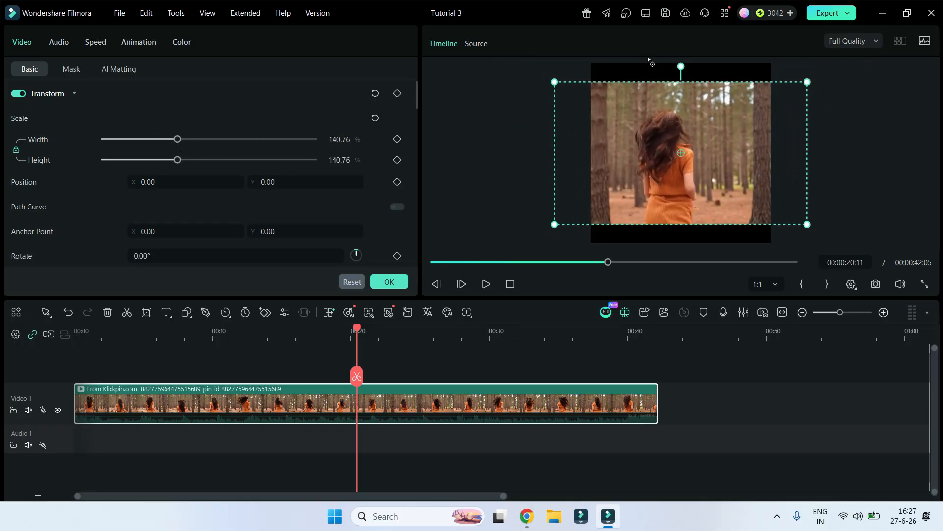
Try rotating the clip to 38°, reset the rotation, accept the transform settings and deselect the clip.
mouse_move(681, 67)
mouse_down()
mouse_move(639, 79)
mouse_move(688, 68)
mouse_up()
mouse_move(138, 256)
mouse_down()
mouse_move(128, 256)
mouse_move(157, 256)
mouse_up()
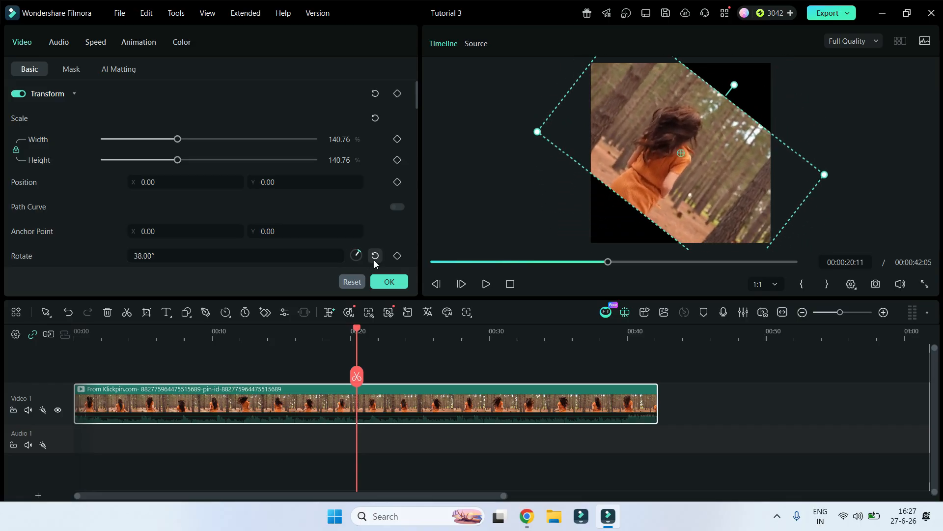
click(376, 256)
click(389, 282)
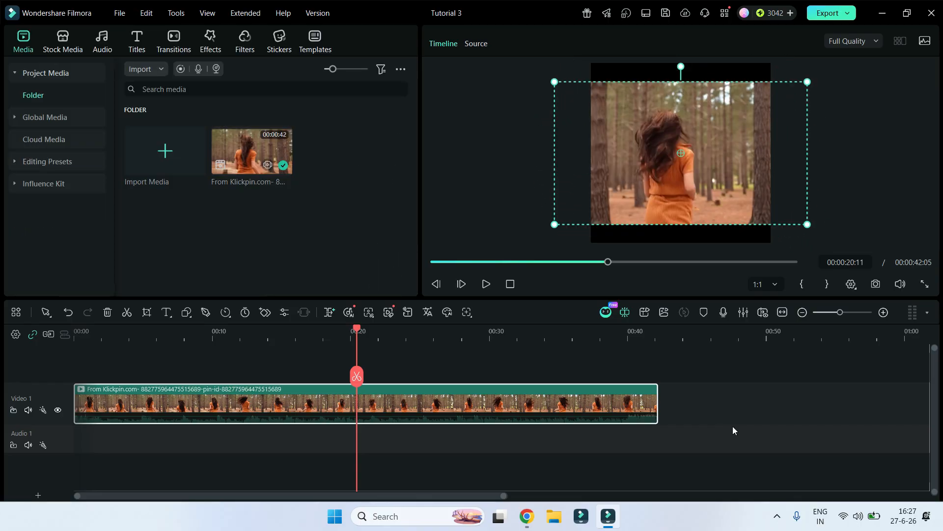
click(648, 375)
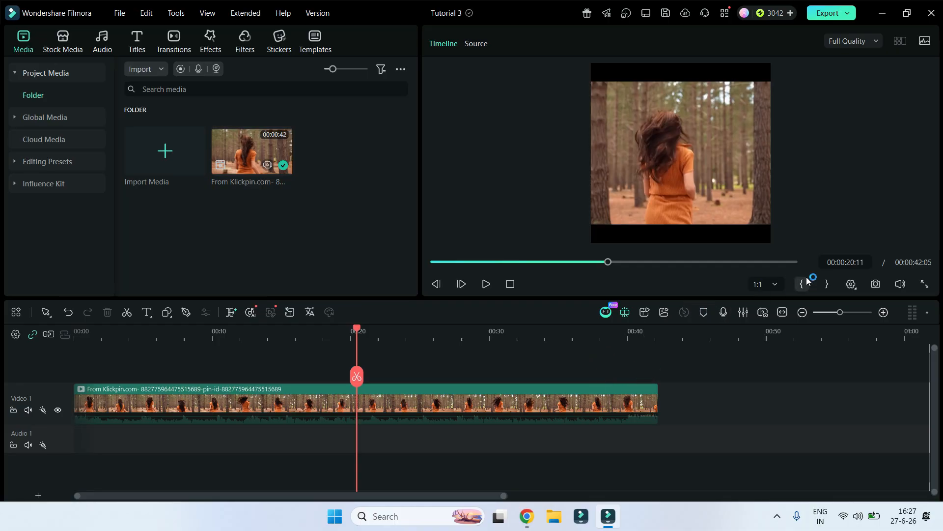
Change the project aspect ratio to 9:16 and scale the clip to 317.89% so it fills the portrait frame.
click(775, 285)
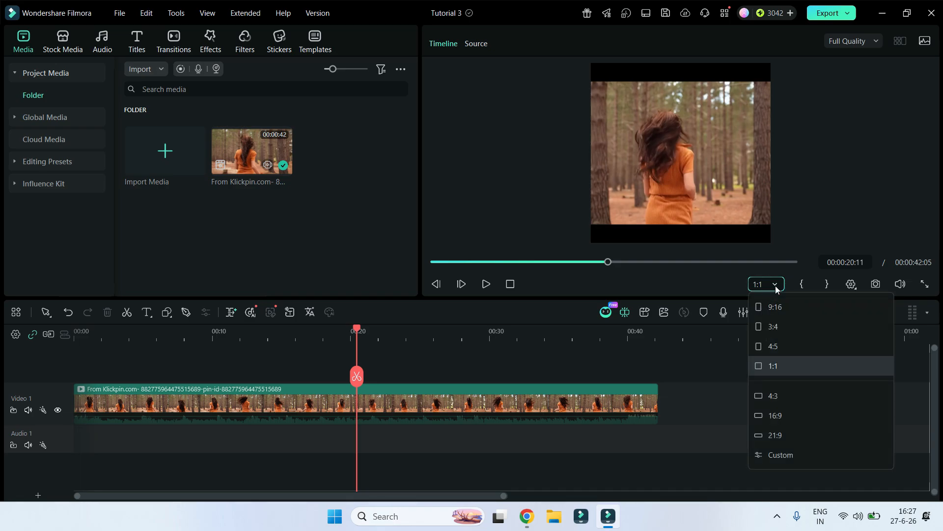
click(775, 307)
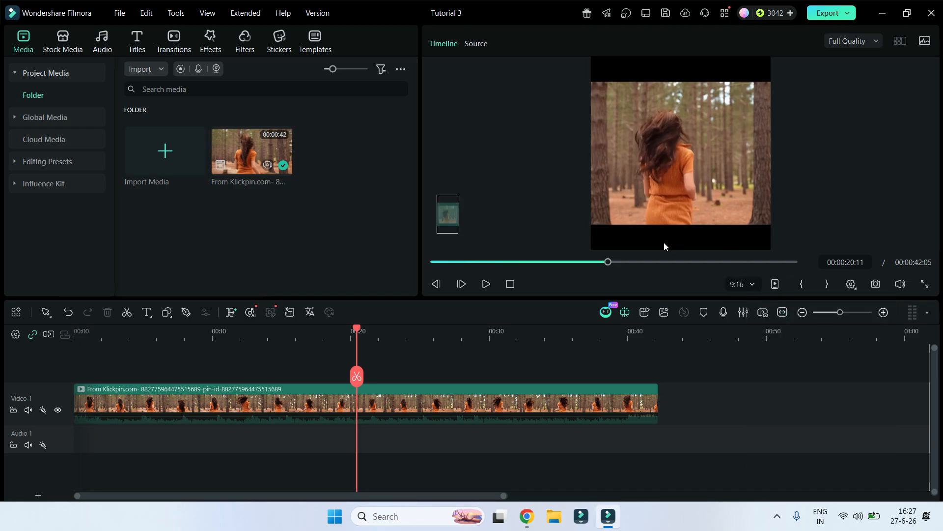
double_click(628, 166)
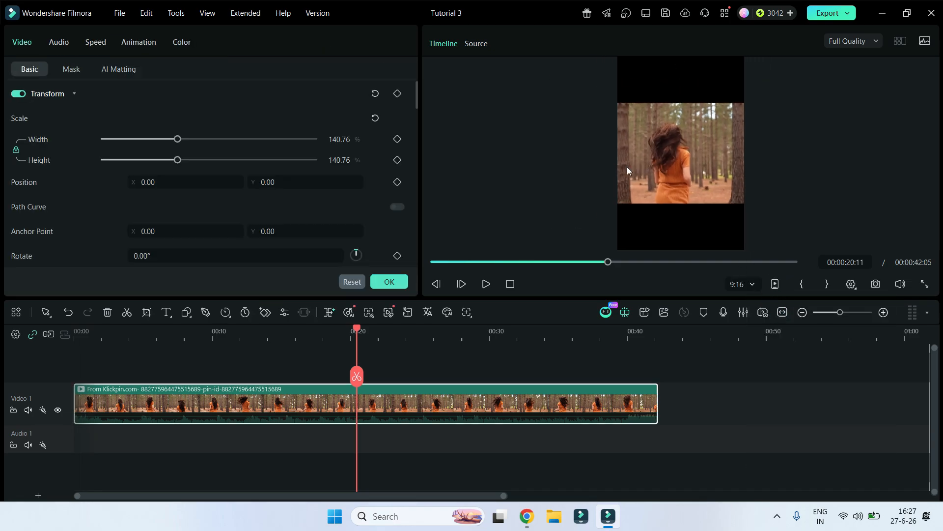
click(681, 129)
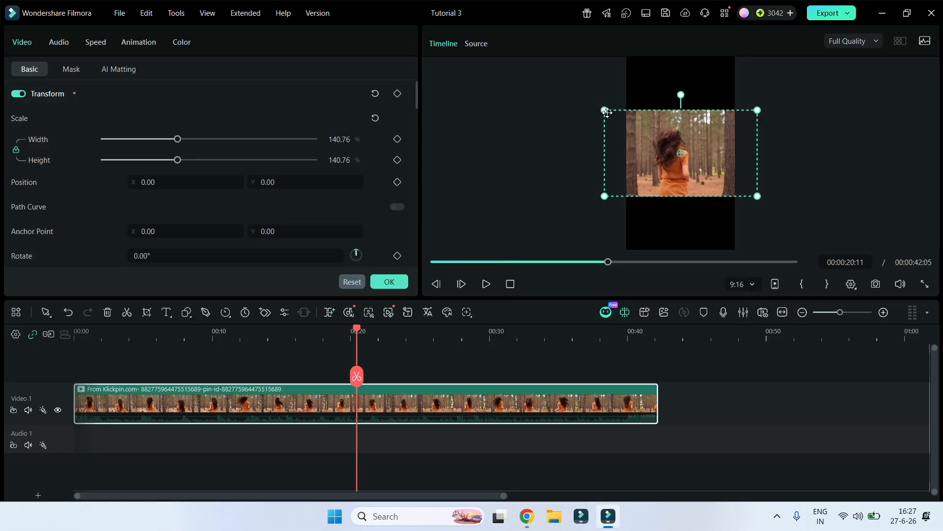
drag(605, 111, 575, 93)
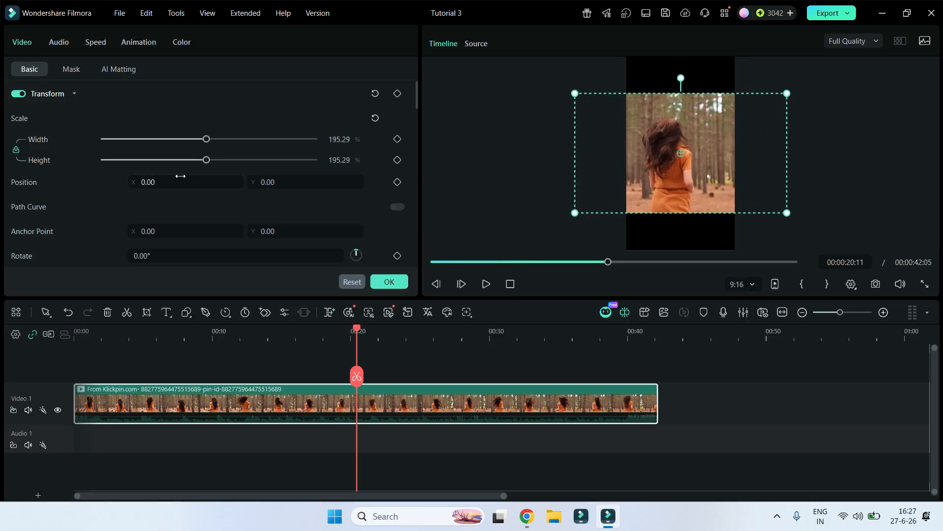
drag(207, 162, 270, 160)
click(474, 162)
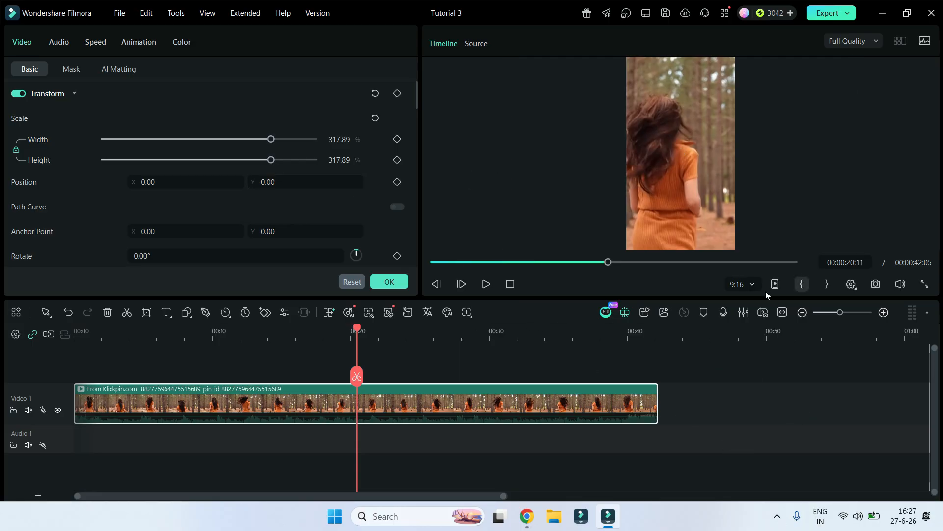
Switch the workspace layout mode to Short Video.
click(216, 15)
mouse_move(230, 35)
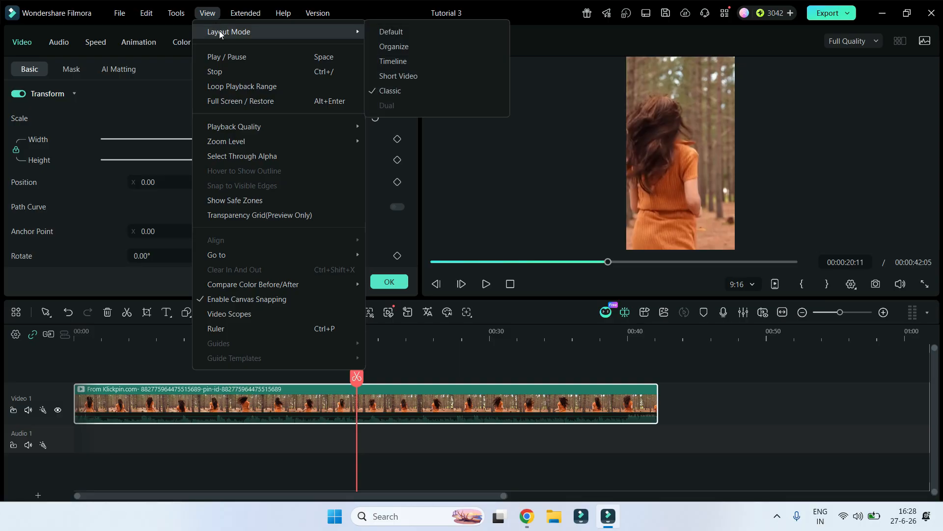
click(318, 13)
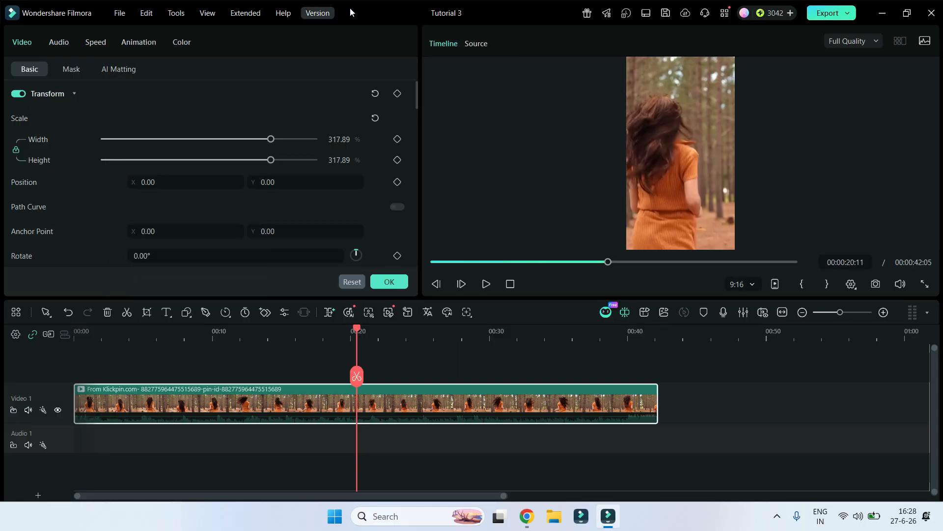
click(205, 16)
mouse_move(237, 32)
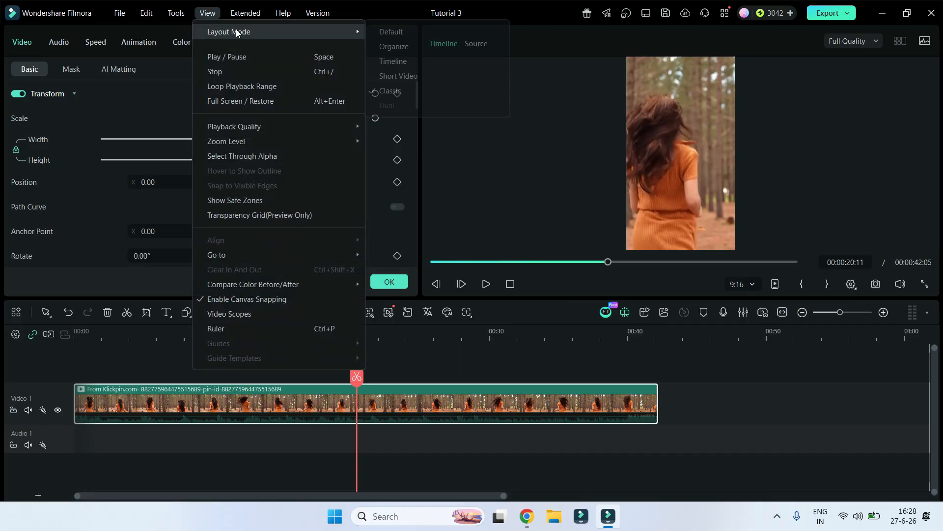
click(419, 75)
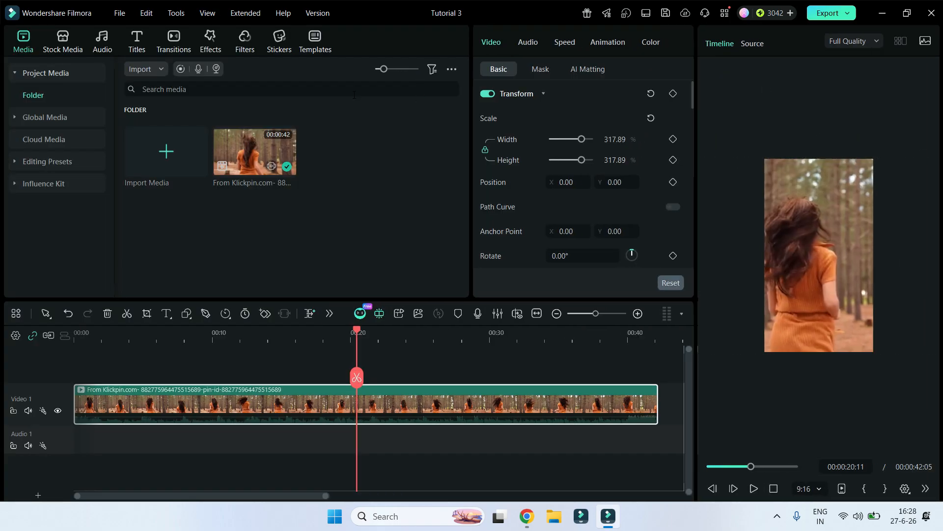
Move the clip vertically to Y 9.54 in the portrait preview and scrub the playhead to 00:00:30:04.
click(865, 204)
drag(763, 330, 763, 334)
click(379, 337)
drag(379, 329, 446, 330)
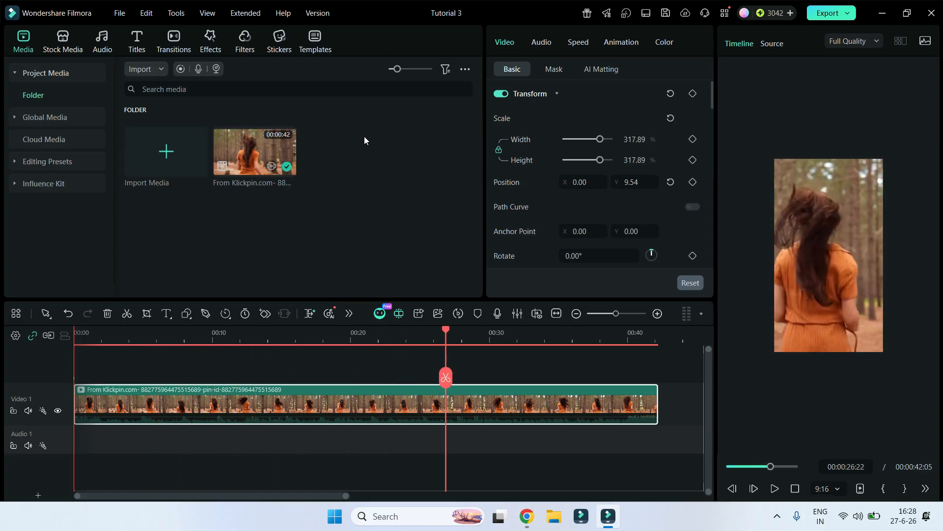
drag(332, 339, 337, 332)
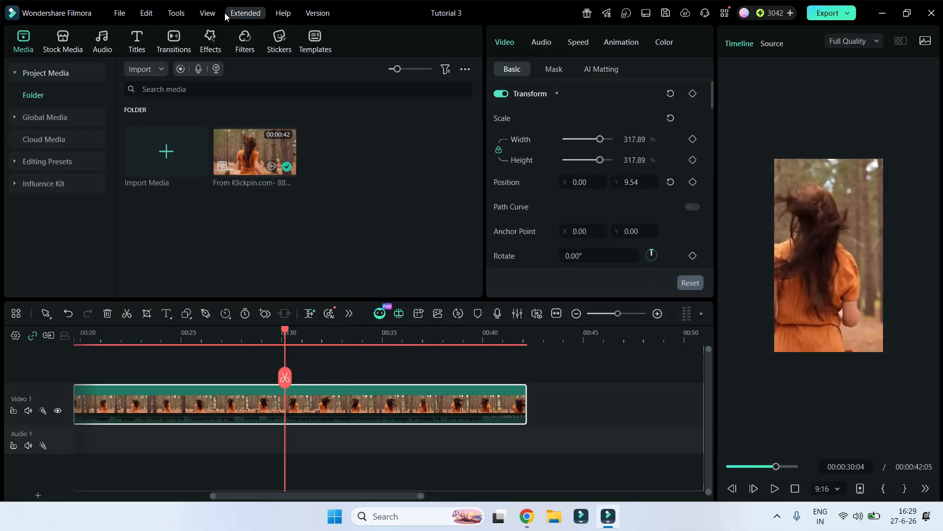
Switch the workspace to the Default layout, then deselect and reselect the clip to compare project info with clip properties.
click(204, 13)
mouse_move(234, 32)
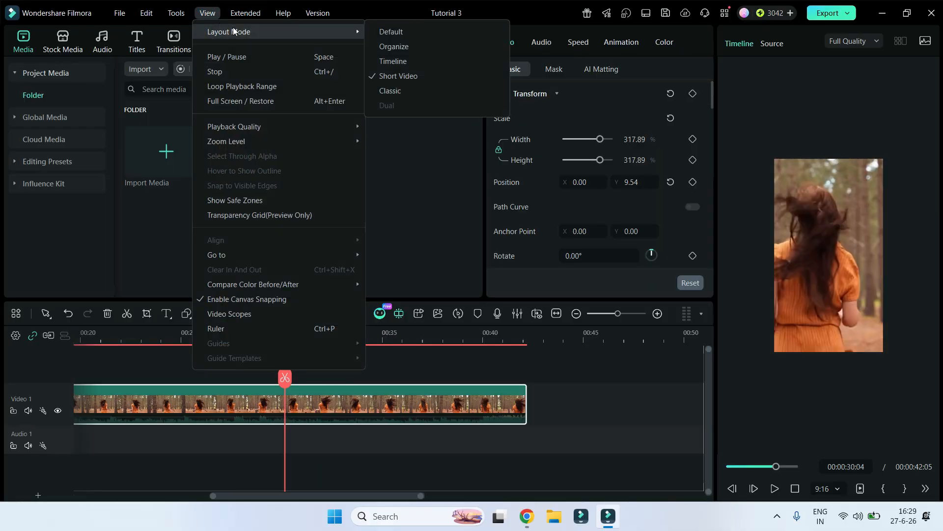
click(437, 29)
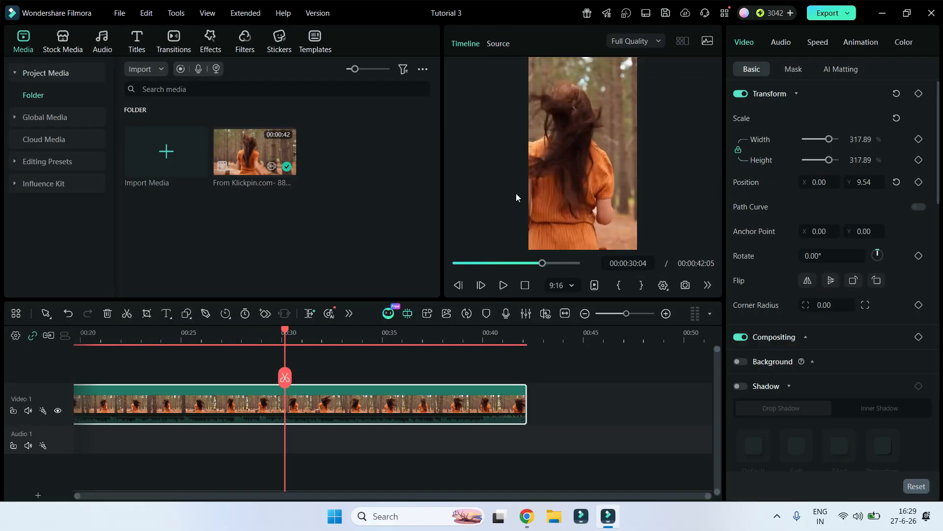
click(494, 138)
click(338, 368)
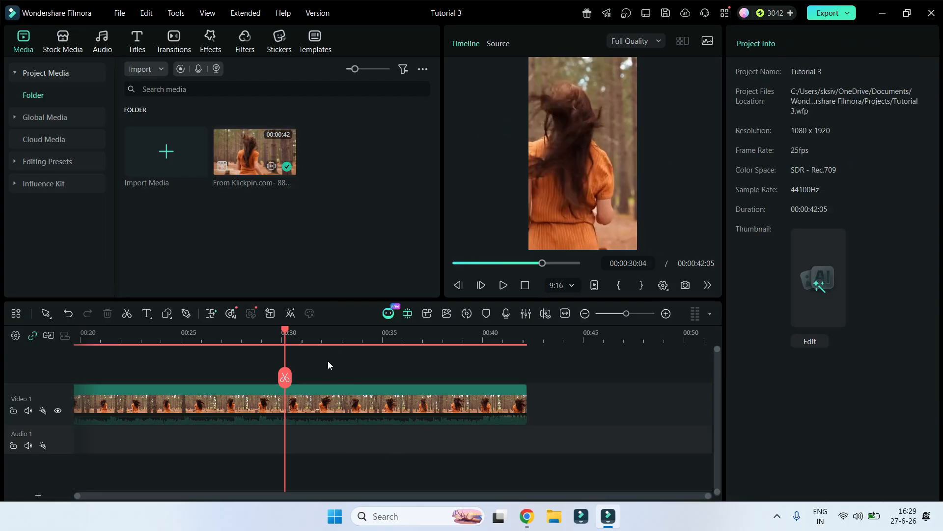
click(339, 402)
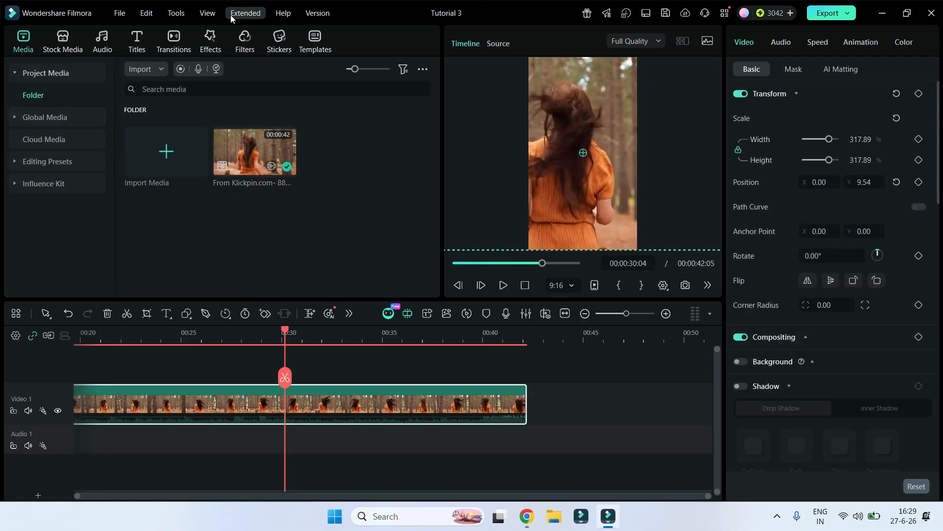
Switch the workspace to the Organize layout and scale the timeline clip to 265.22%.
click(213, 13)
mouse_move(250, 31)
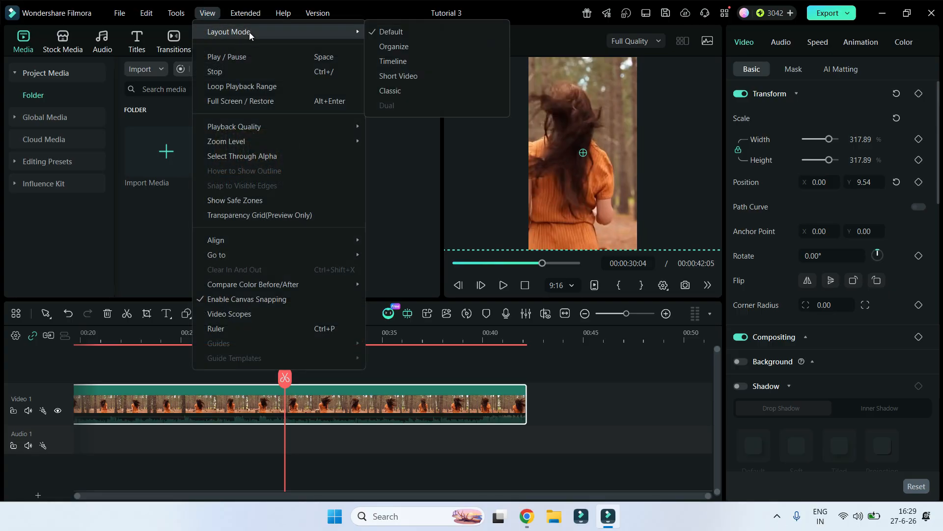
click(408, 47)
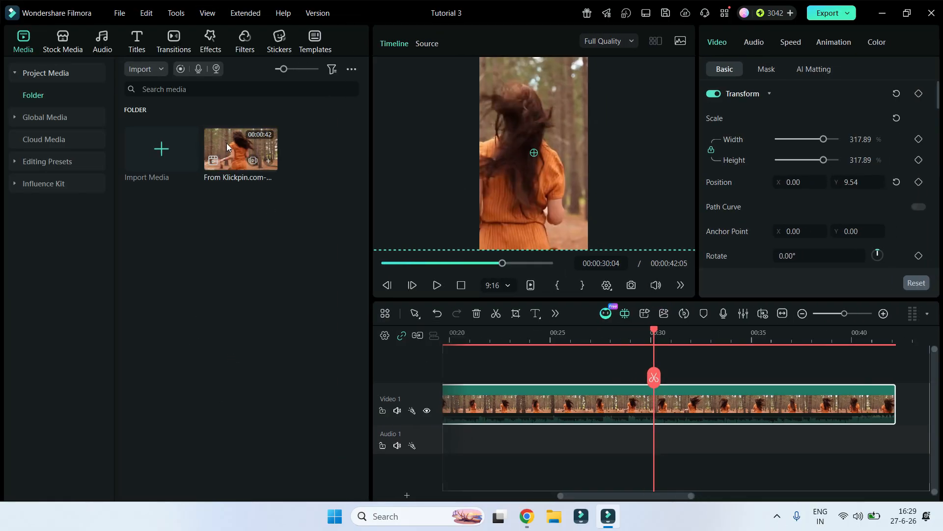
click(570, 367)
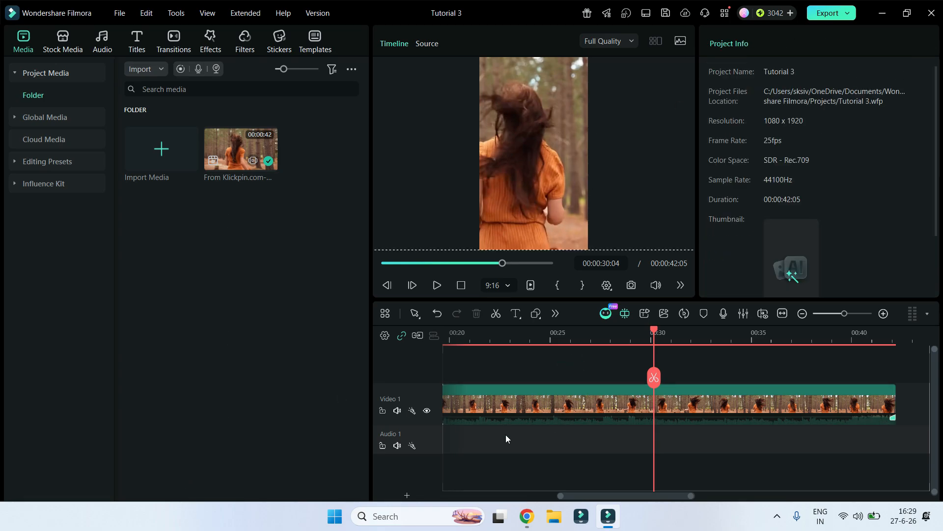
click(524, 393)
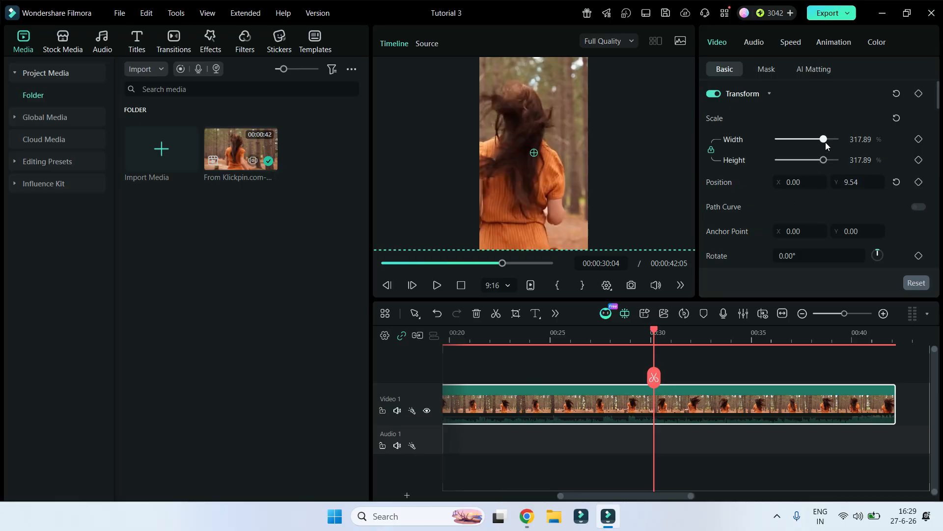
mouse_move(825, 141)
mouse_down()
mouse_move(833, 142)
mouse_move(816, 142)
mouse_up()
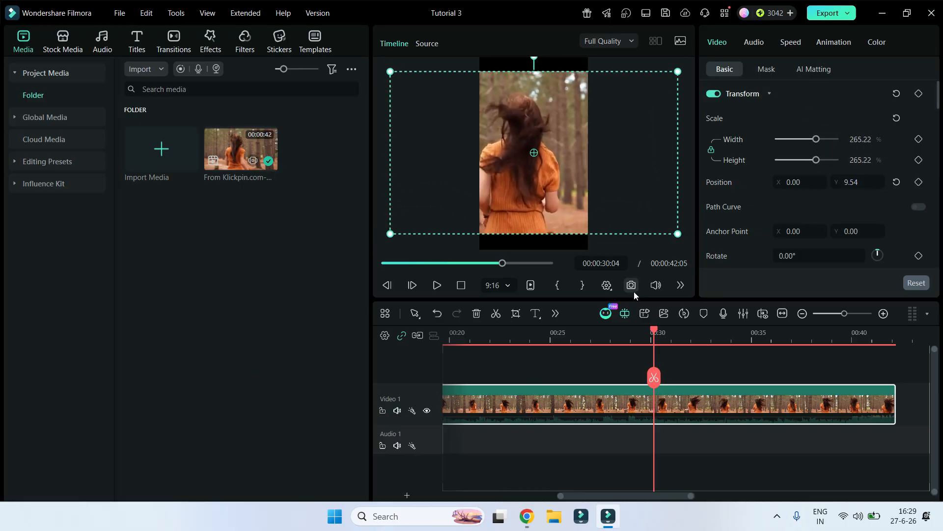
Return the workspace layout mode to Classic.
click(239, 16)
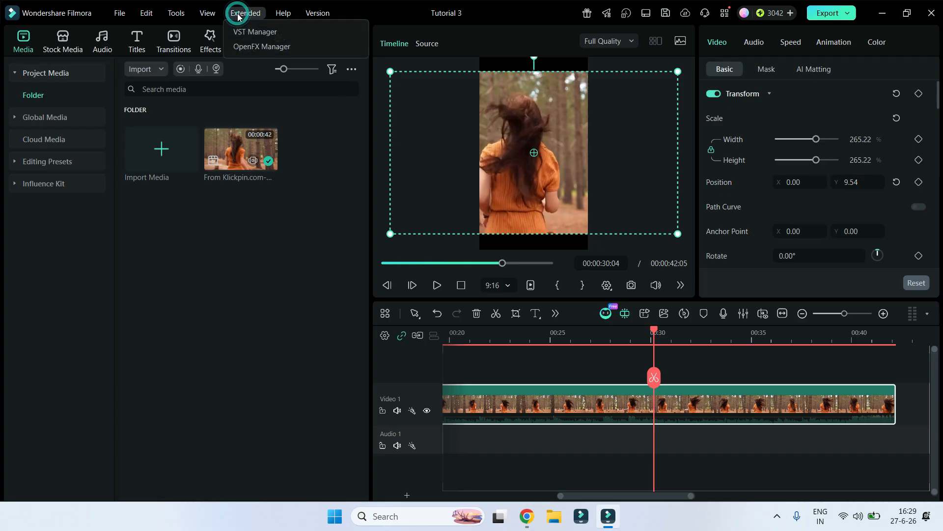
mouse_move(208, 14)
mouse_move(233, 33)
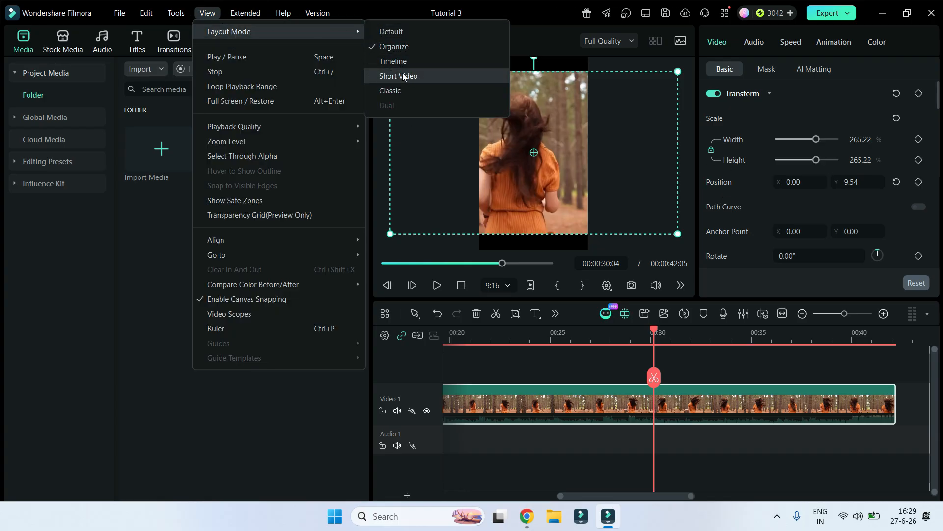
click(413, 93)
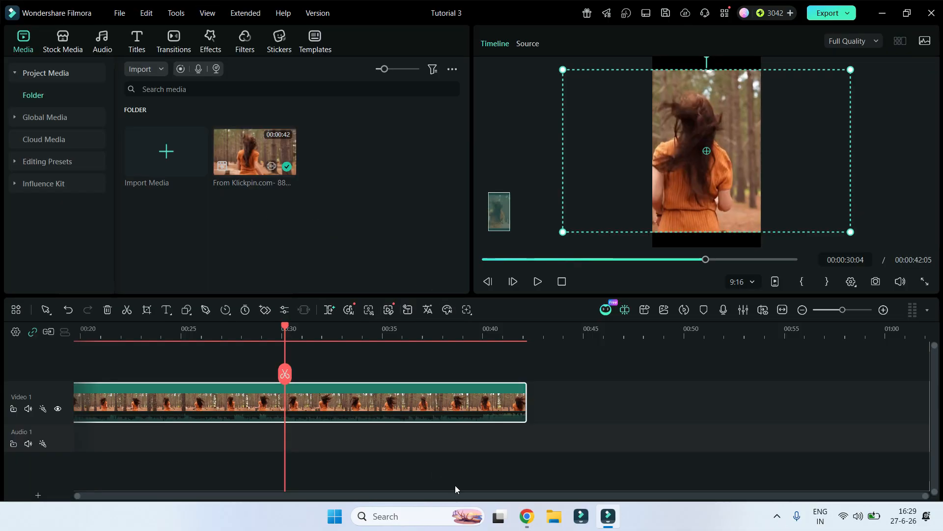
Enlarge the clip to 308.01% in the portrait preview and deselect it.
click(608, 390)
click(676, 150)
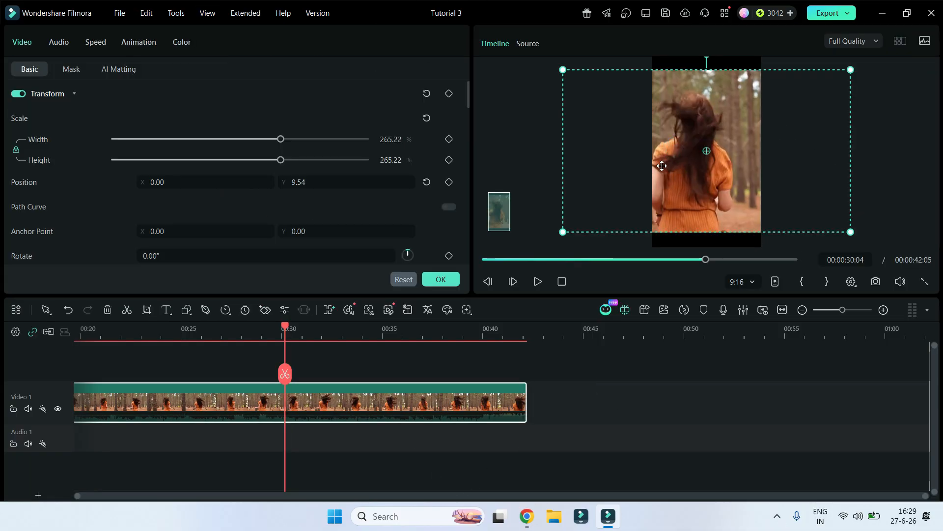
drag(562, 69, 517, 54)
click(622, 405)
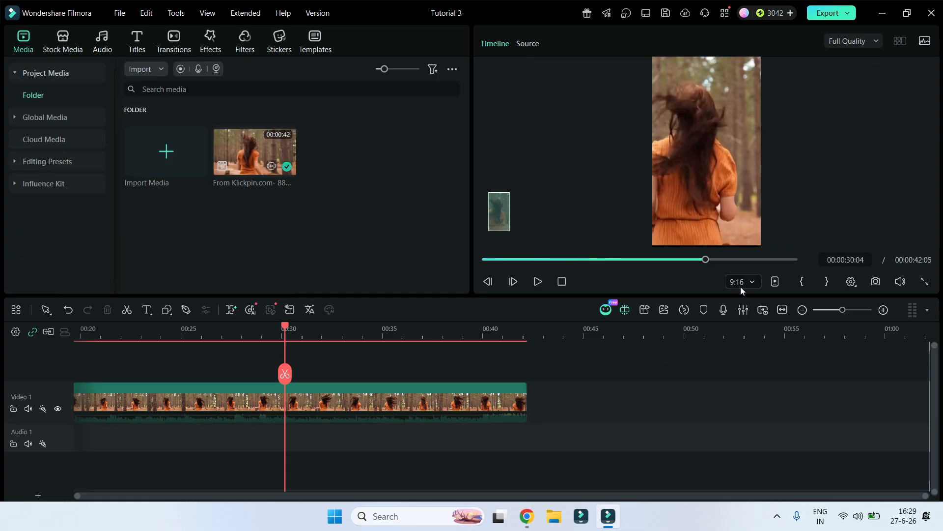
Change the project aspect ratio to 16:9 (Widescreen) with a 1920x1080 (Full HD) resolution in the project settings.
click(851, 281)
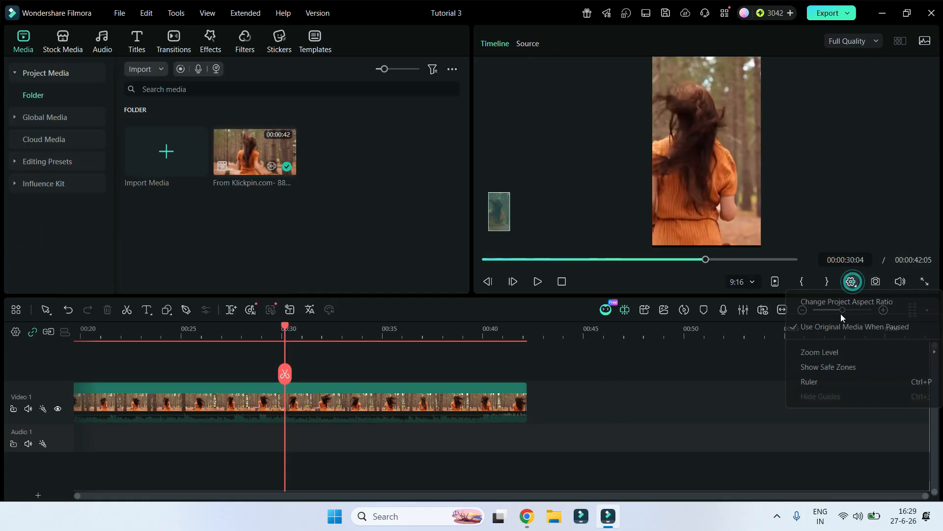
click(837, 302)
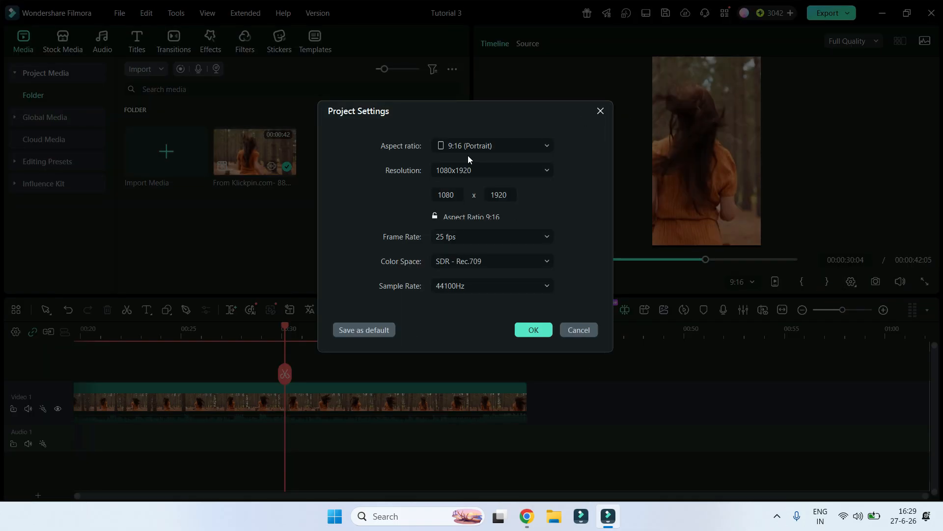
click(515, 145)
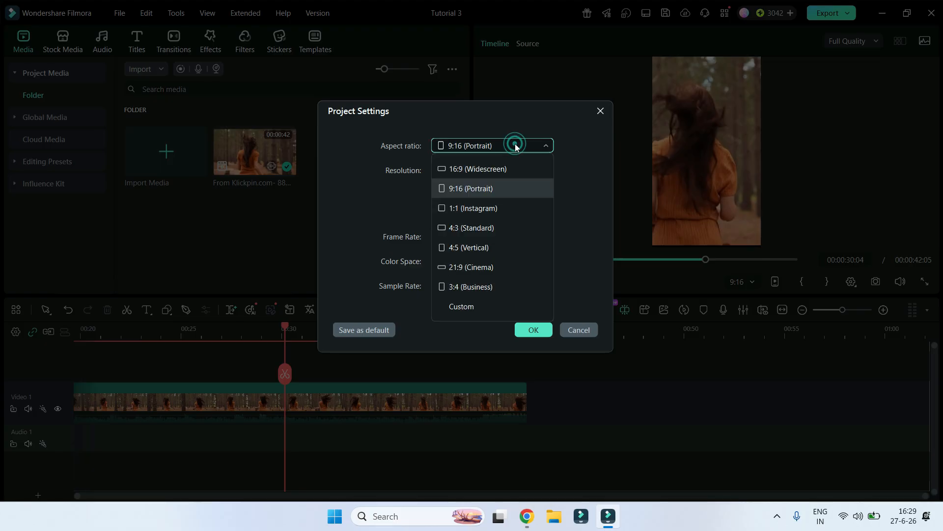
click(488, 170)
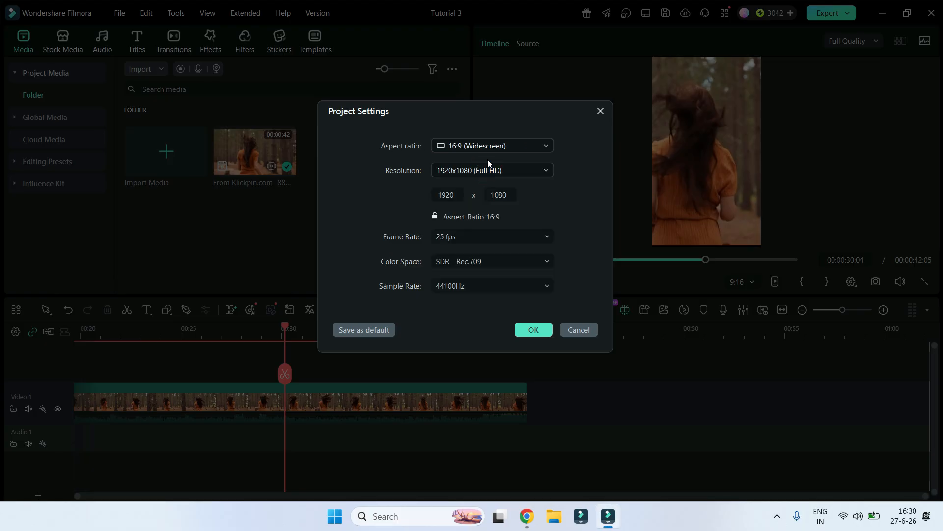
click(530, 336)
Scale the clip down to 93.14% in the widescreen frame, accept the transform settings and deselect the clip.
click(482, 393)
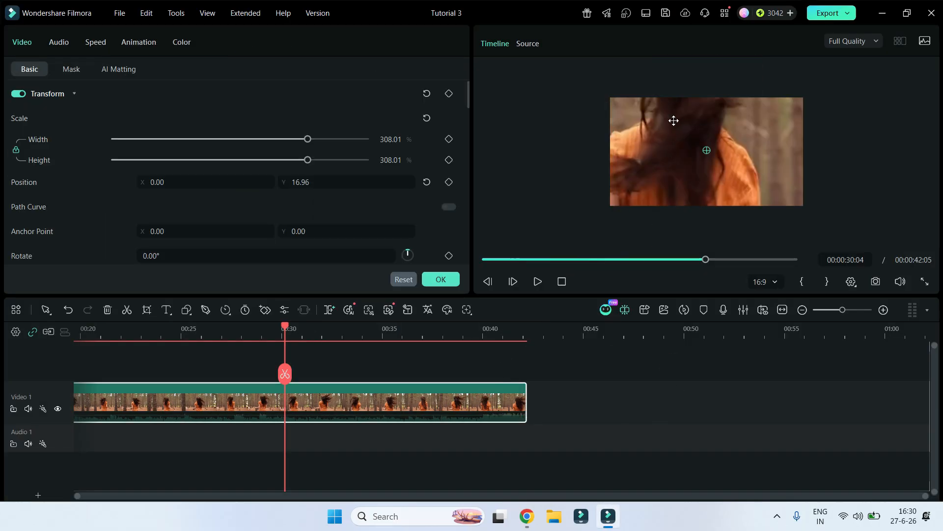
click(406, 404)
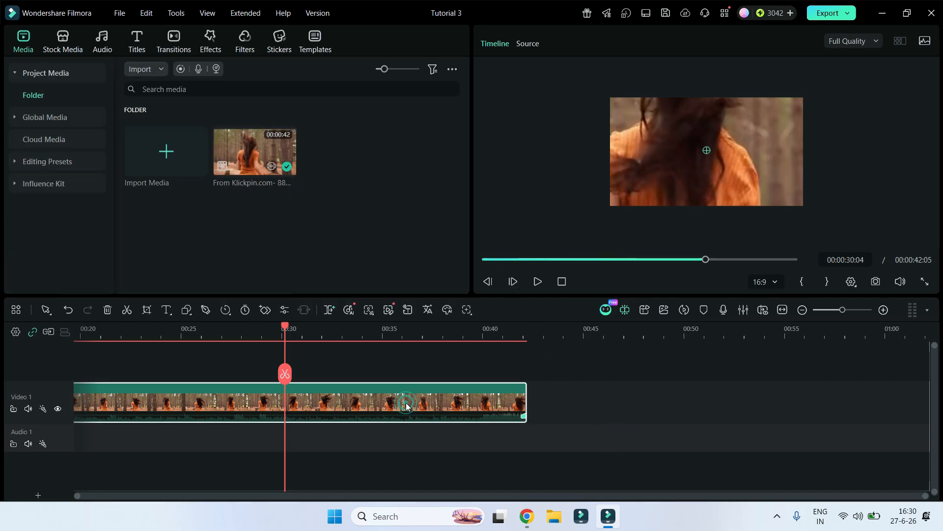
drag(310, 139, 173, 151)
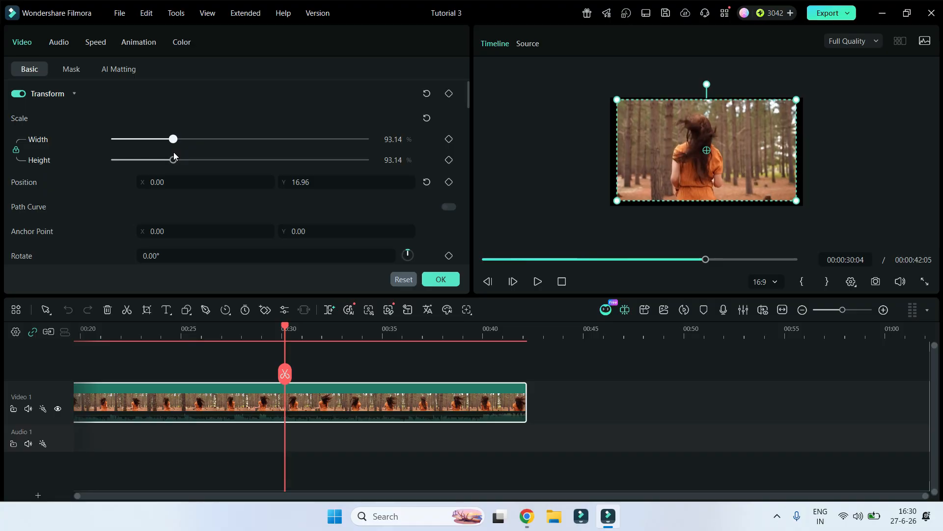
click(434, 277)
click(647, 387)
Move the playhead to the start of the timeline and zoom the timeline to fit the whole clip.
click(321, 329)
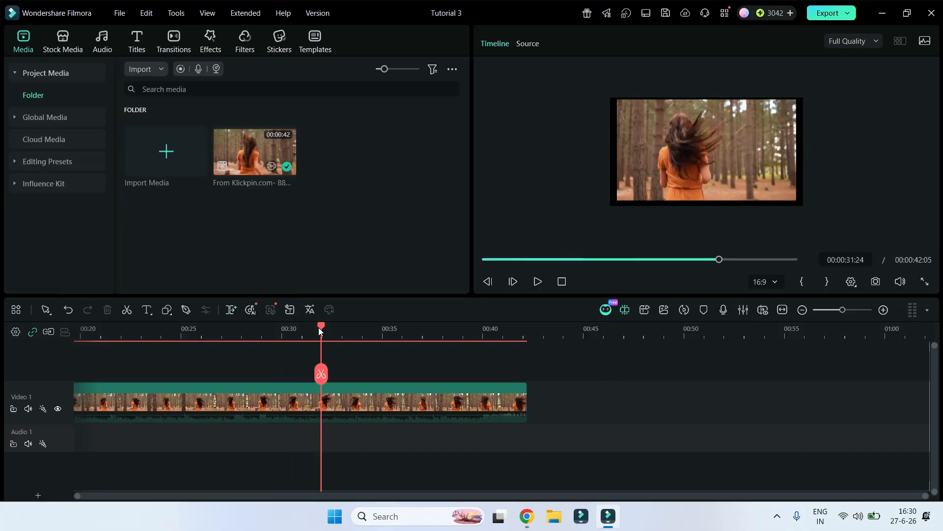
drag(319, 331, 76, 331)
key(shift+z)
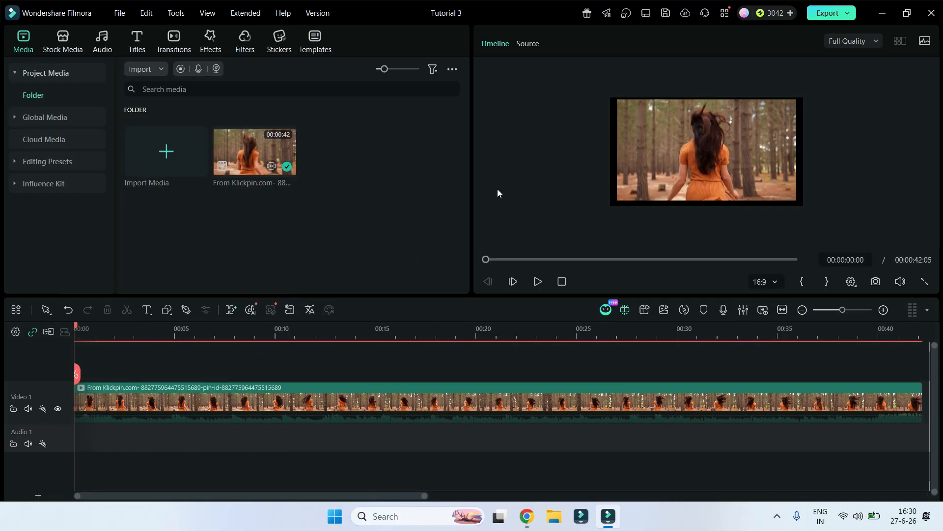
Examine the black border around the clip in the widescreen frame at different preview sizes.
click(585, 176)
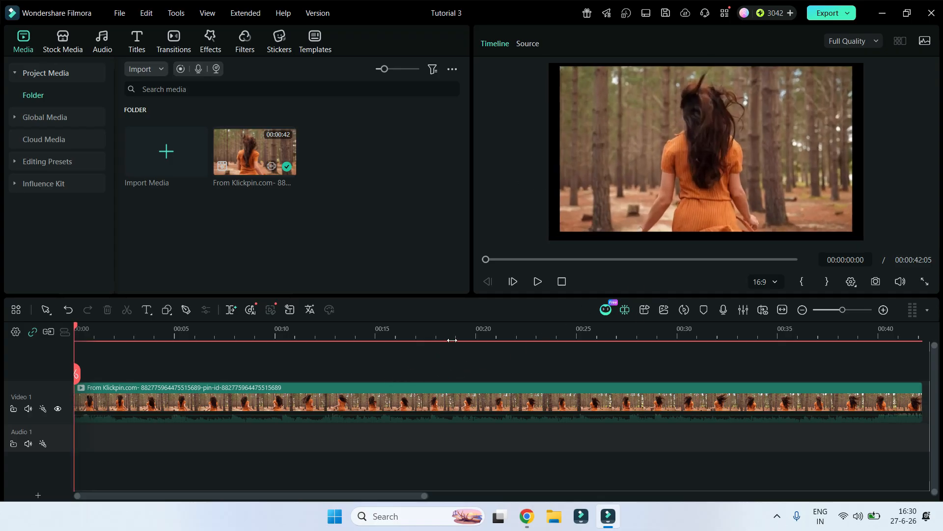
scroll(602, 163, down, 2)
scroll(603, 158, down, 1)
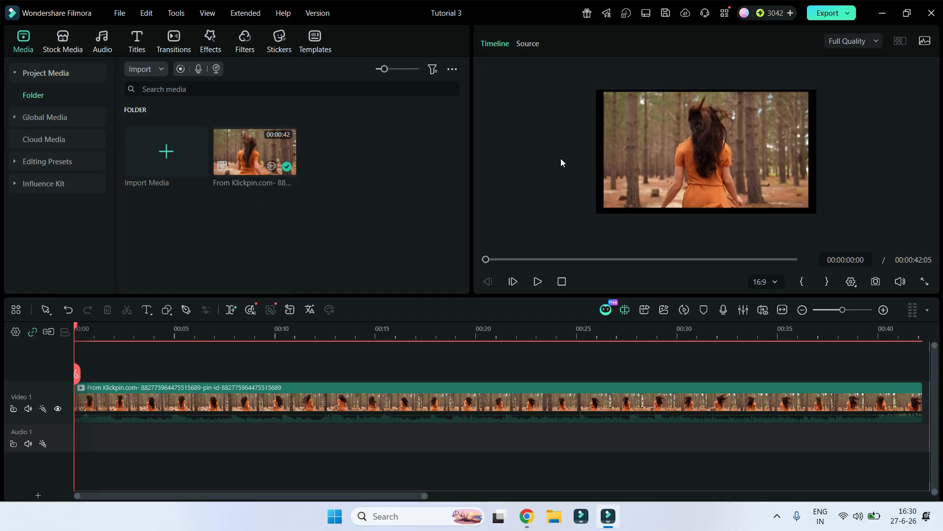
scroll(561, 159, up, 2)
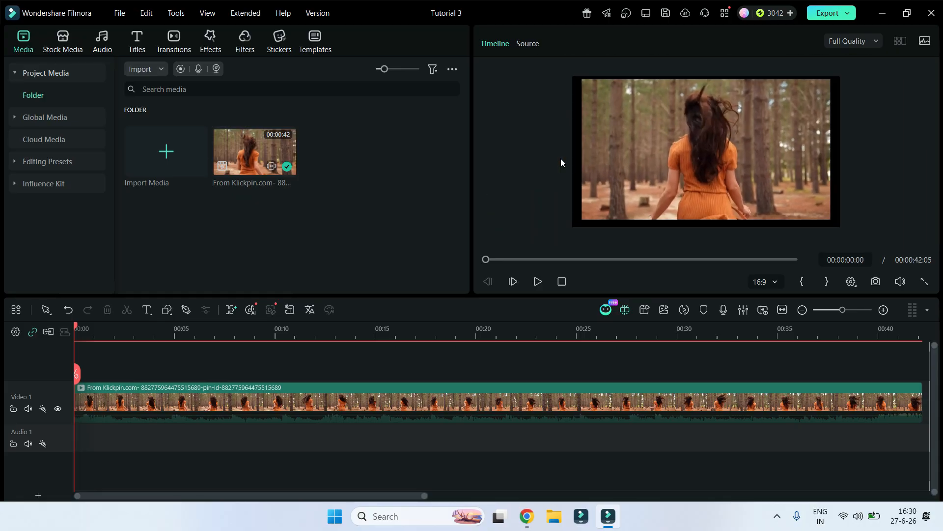
scroll(561, 160, up, 3)
scroll(561, 160, down, 2)
scroll(561, 160, up, 2)
scroll(561, 160, down, 2)
scroll(561, 160, up, 1)
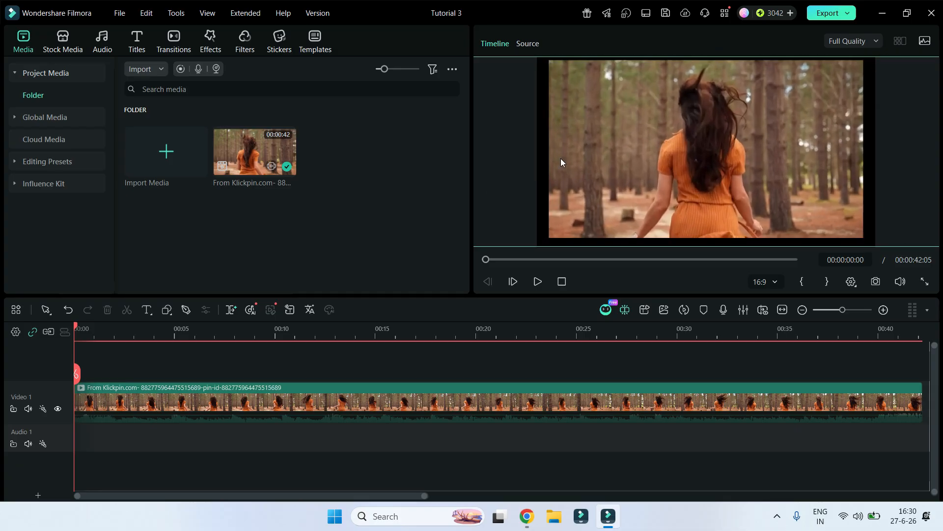
scroll(562, 160, down, 1)
scroll(561, 163, up, 1)
scroll(561, 162, up, 1)
Scale the clip up to about 103.14% in the preview so it covers the whole widescreen frame.
click(561, 160)
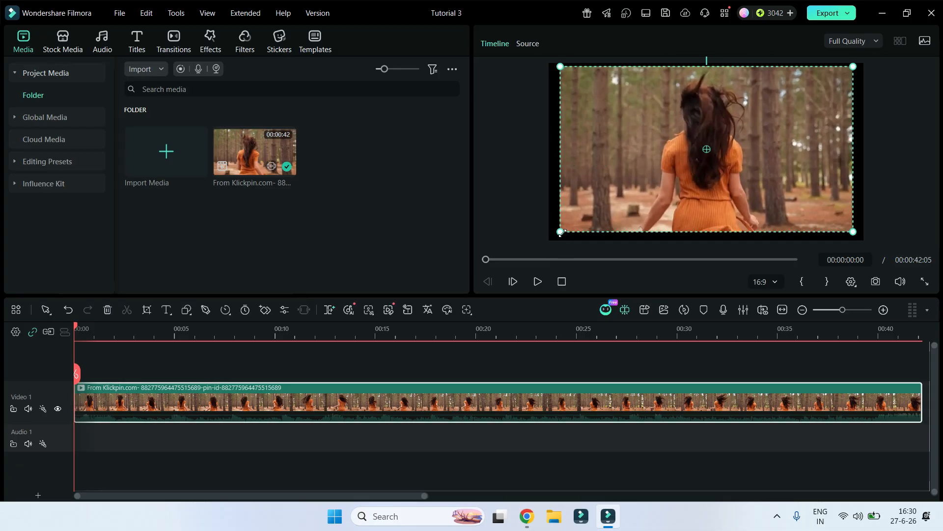
drag(562, 233, 546, 240)
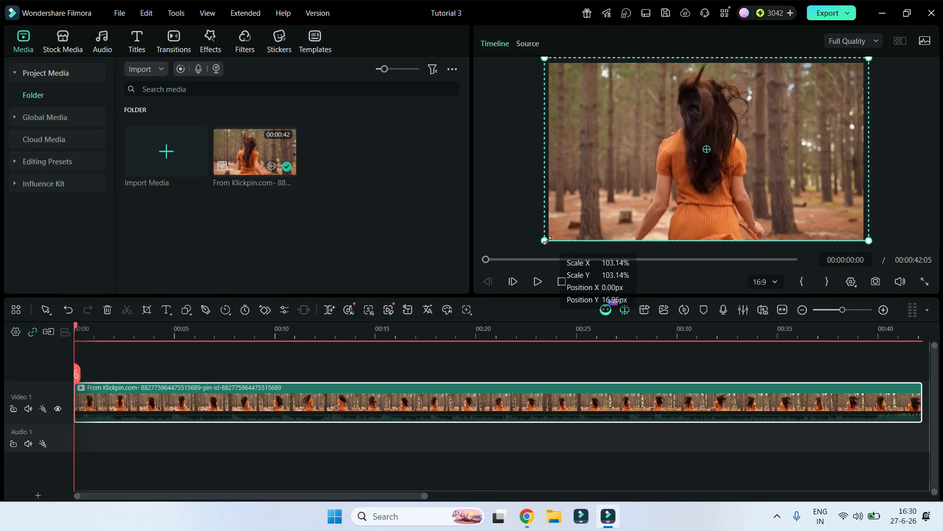
click(43, 364)
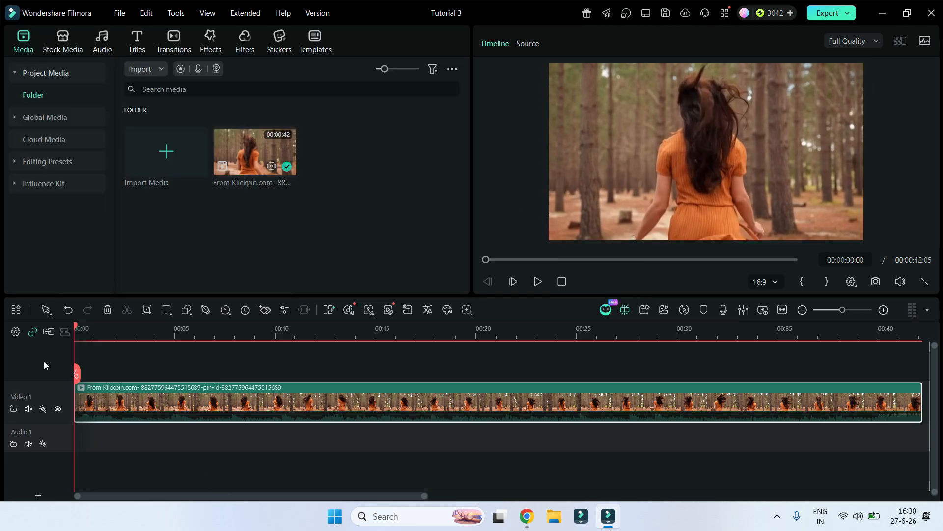
Split the clip at 00:00:36:22 and delete the part before the cut.
drag(69, 363, 511, 465)
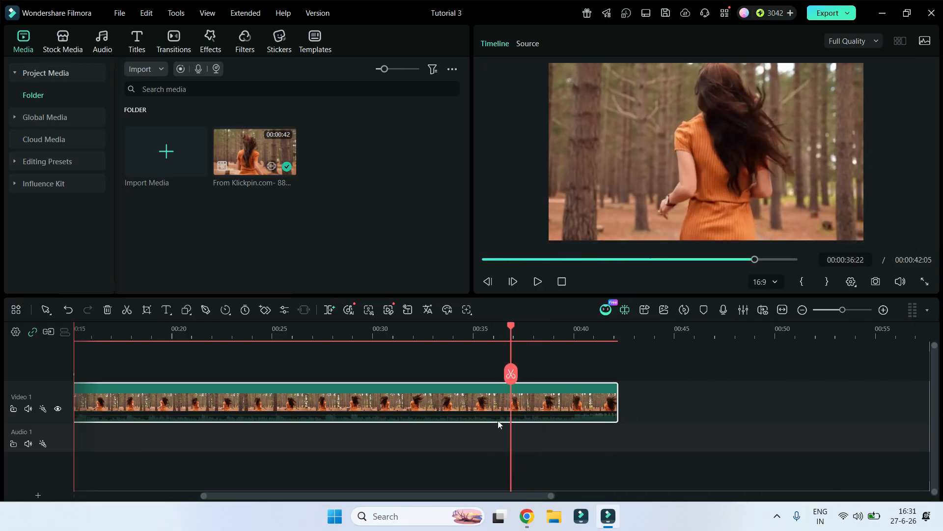
click(511, 373)
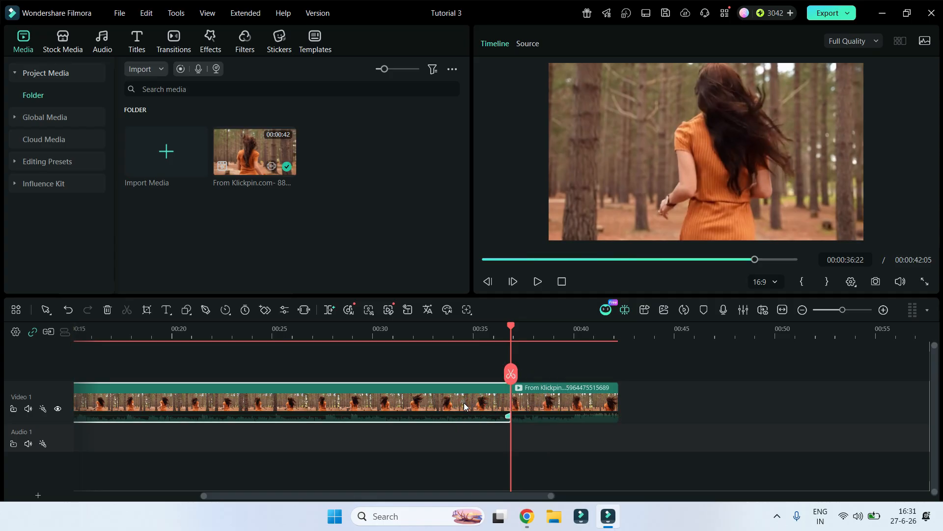
key(Delete)
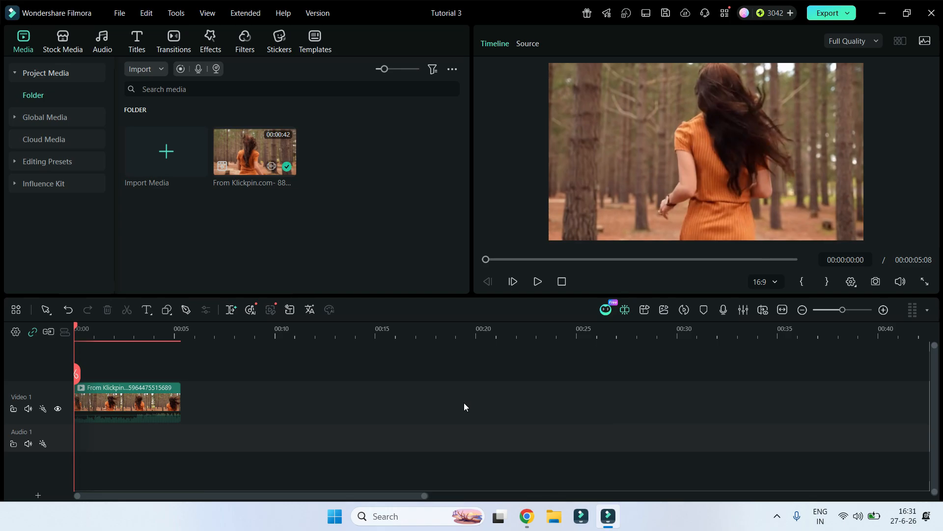
Undo the deletion of the first part and the split of the clip.
key(ctrl+z)
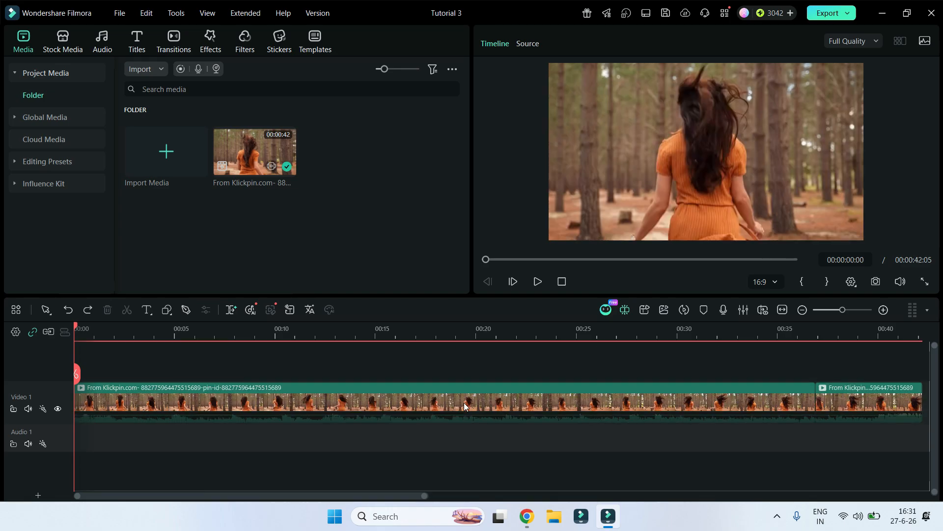
click(763, 333)
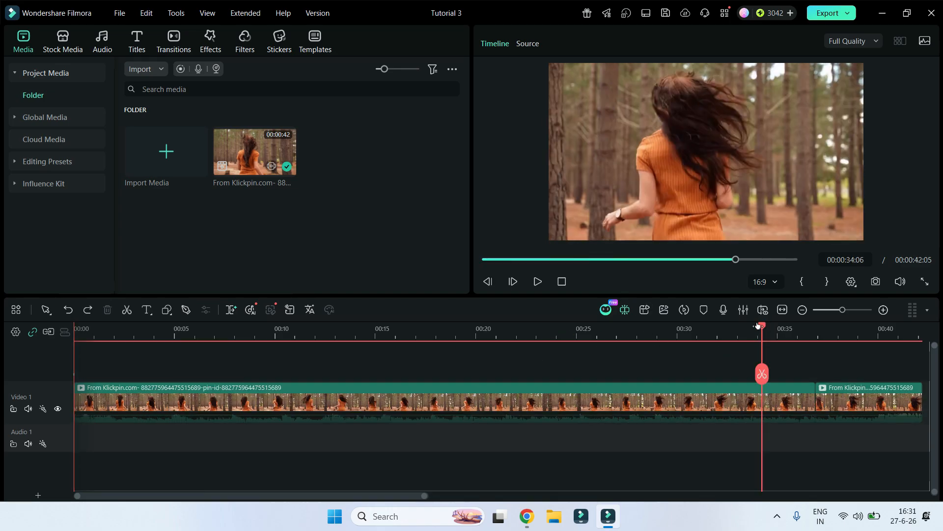
drag(322, 497, 413, 470)
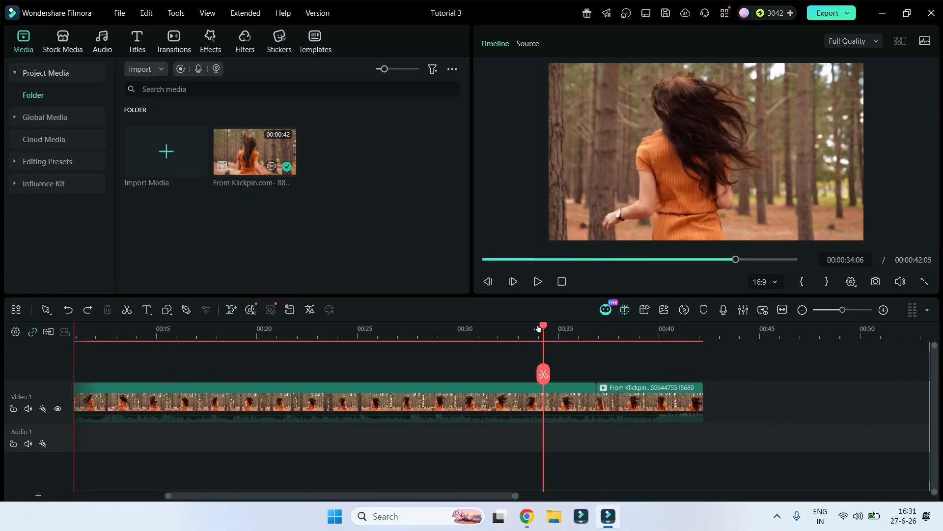
drag(541, 327, 621, 334)
click(563, 399)
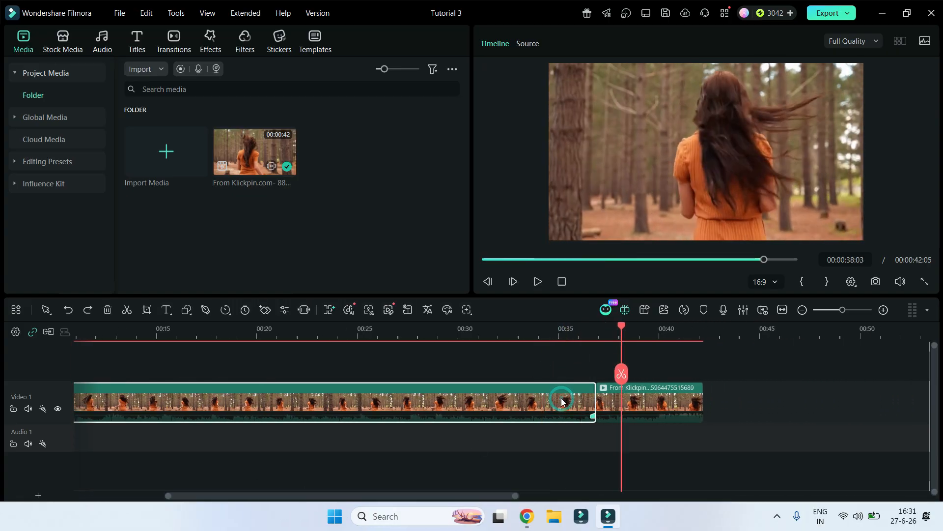
key(ctrl+z)
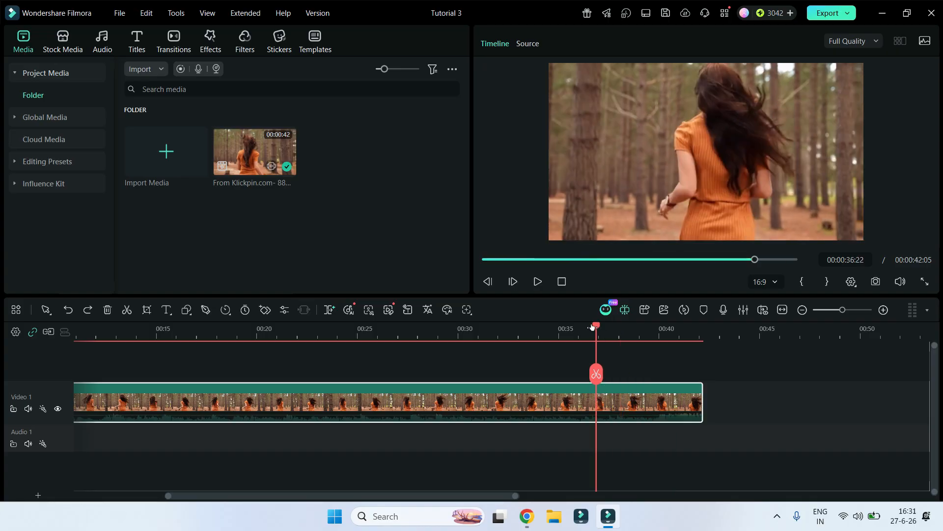
Trim the clip's start up to the playhead at 00:00:36:21 and return the playhead to the timeline start.
mouse_move(597, 326)
mouse_down()
mouse_move(564, 335)
mouse_move(595, 334)
mouse_up()
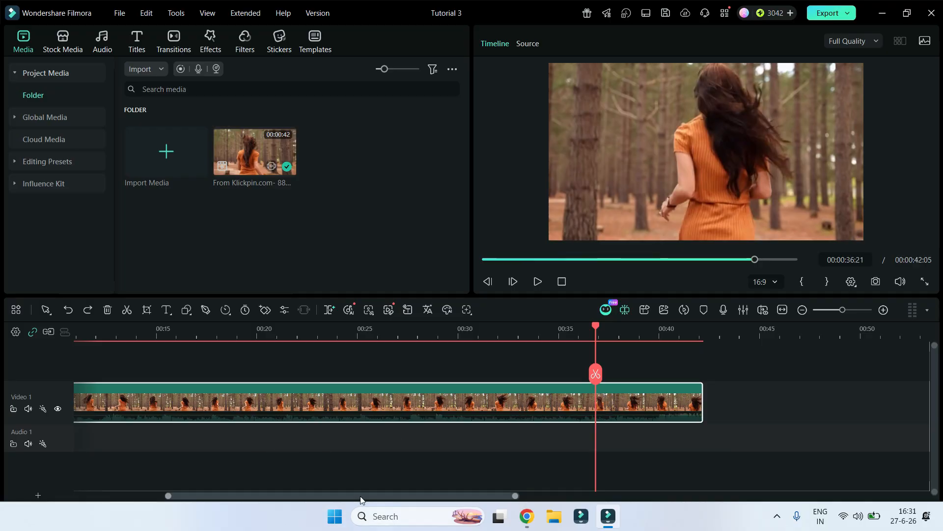
scroll(429, 486, left, 5)
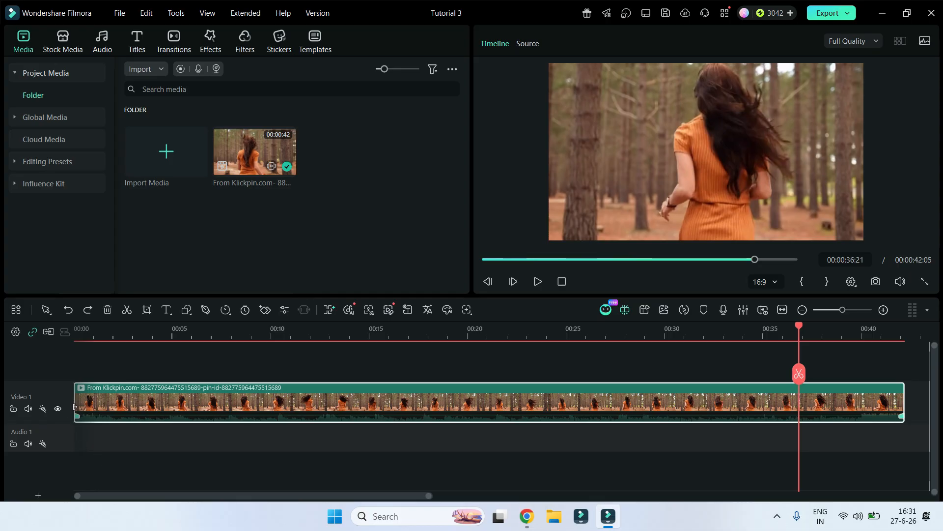
drag(74, 406, 794, 411)
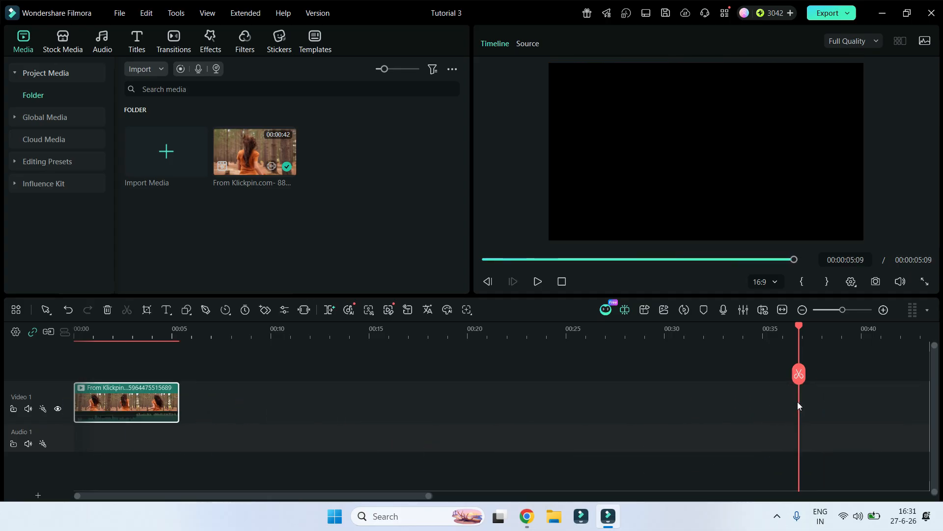
click(140, 338)
drag(141, 328, 68, 340)
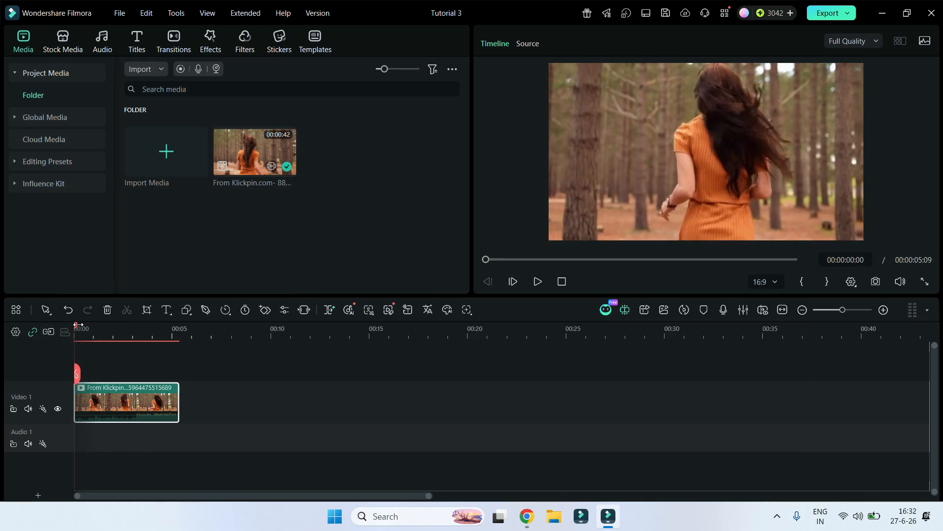
Scrub through the trimmed clip, place the playhead at 00:00:00:18 and deselect the clip.
drag(78, 324, 143, 329)
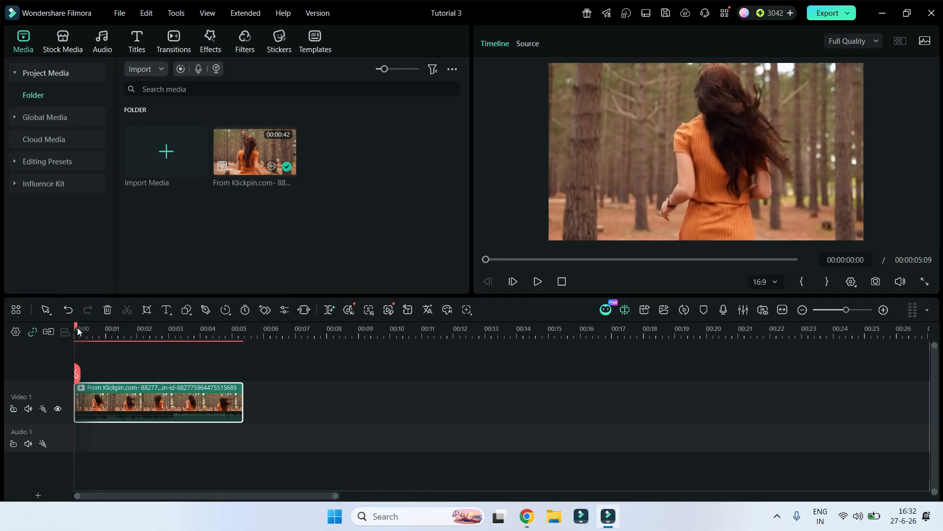
drag(78, 331, 97, 378)
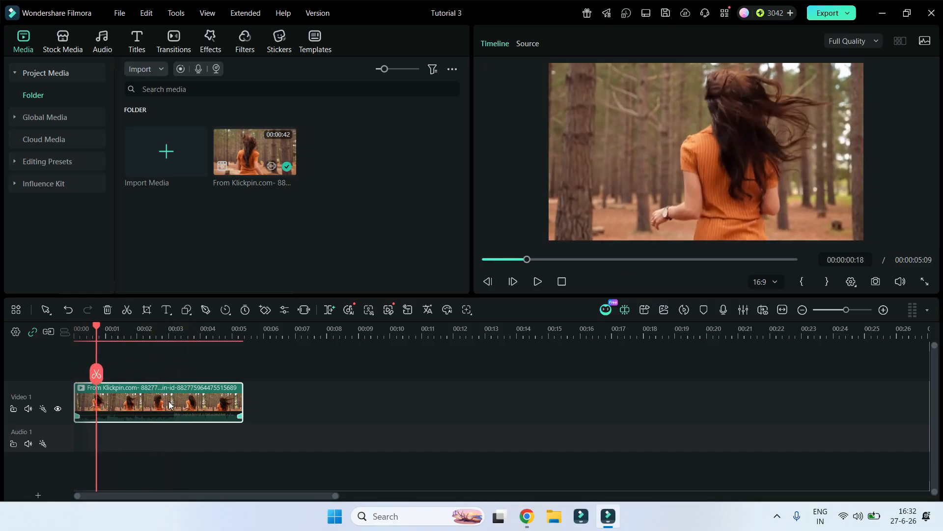
click(281, 362)
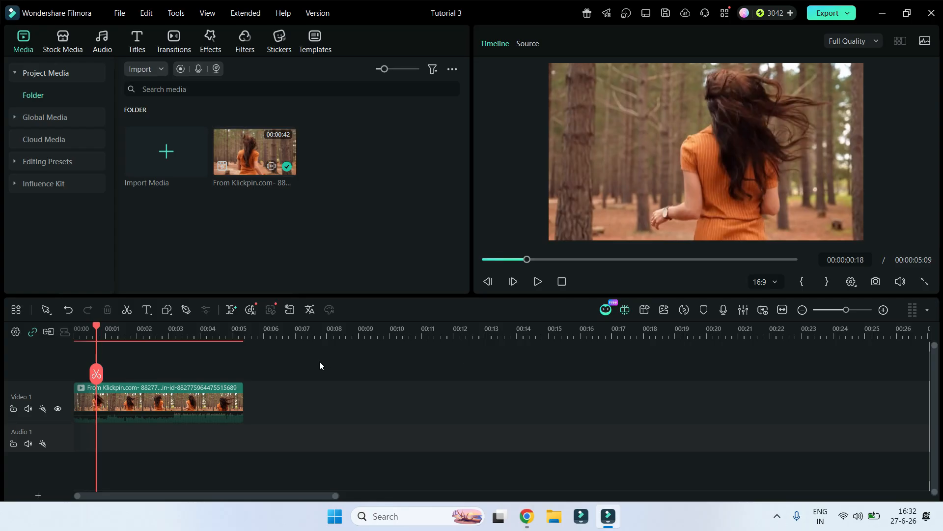
Try splitting the clip at two points, undo both splits and move the playhead to 00:00:00:17.
click(149, 327)
drag(152, 328, 225, 332)
click(181, 374)
click(210, 373)
key(ctrl+z)
key(ctrl+z)
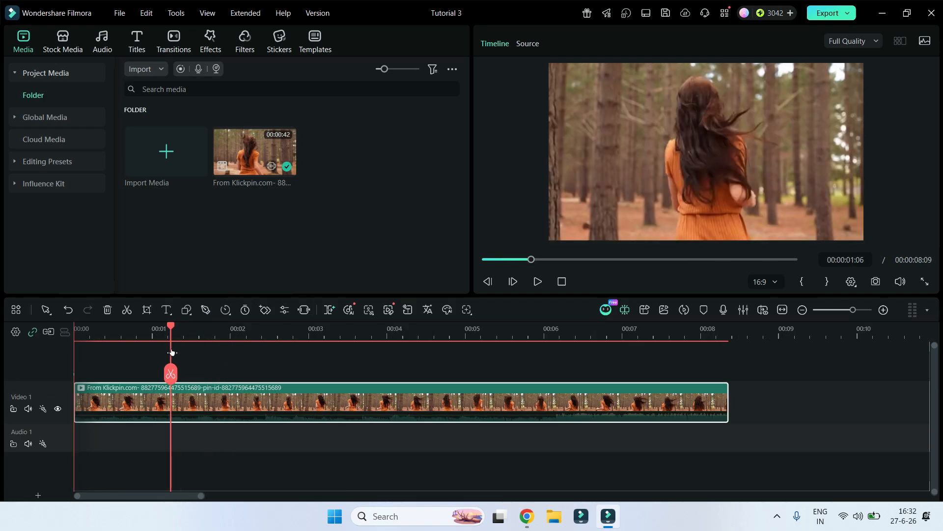
drag(173, 351, 120, 364)
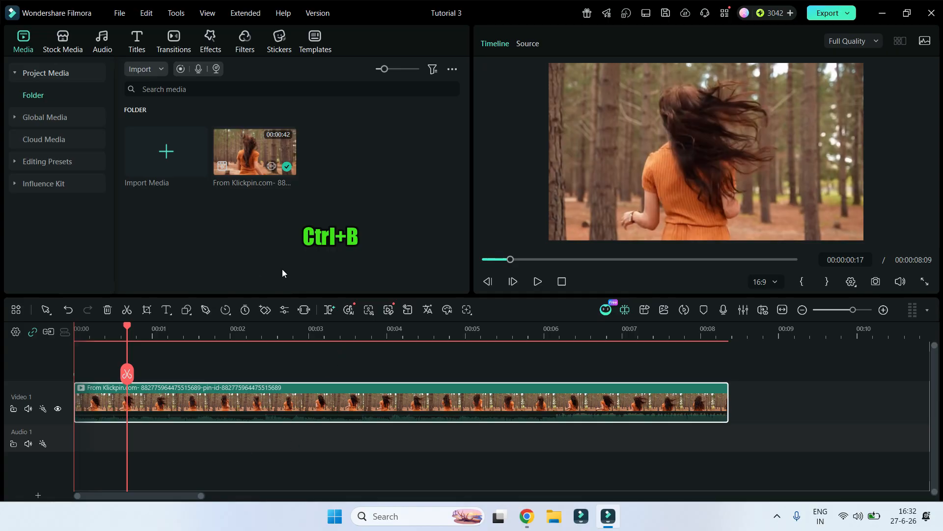
Open the keyboard shortcuts and look through the File, Edit and Tools categories for the Split shortcut.
click(120, 15)
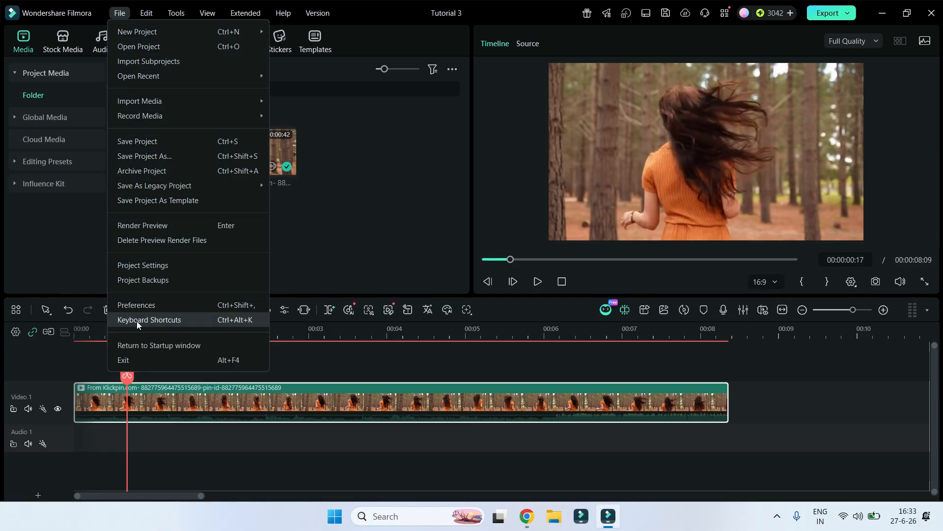
click(240, 320)
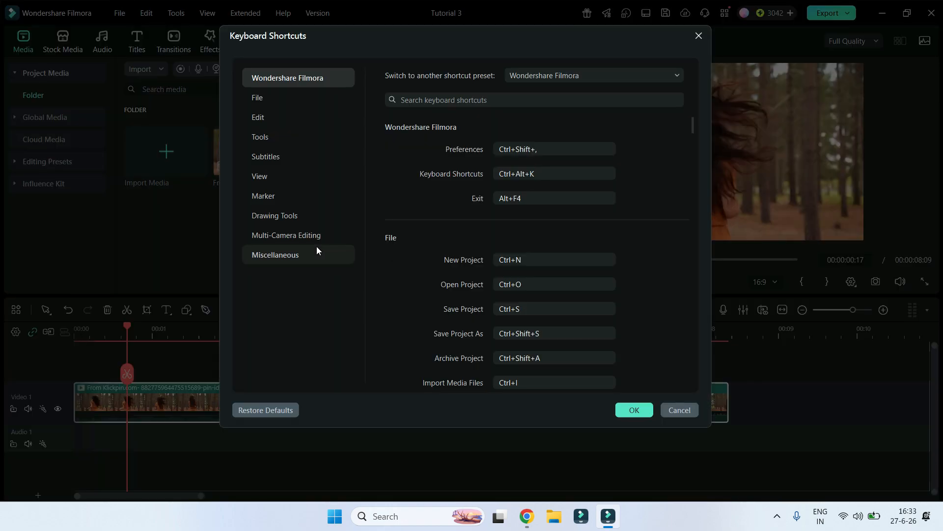
click(432, 100)
click(264, 116)
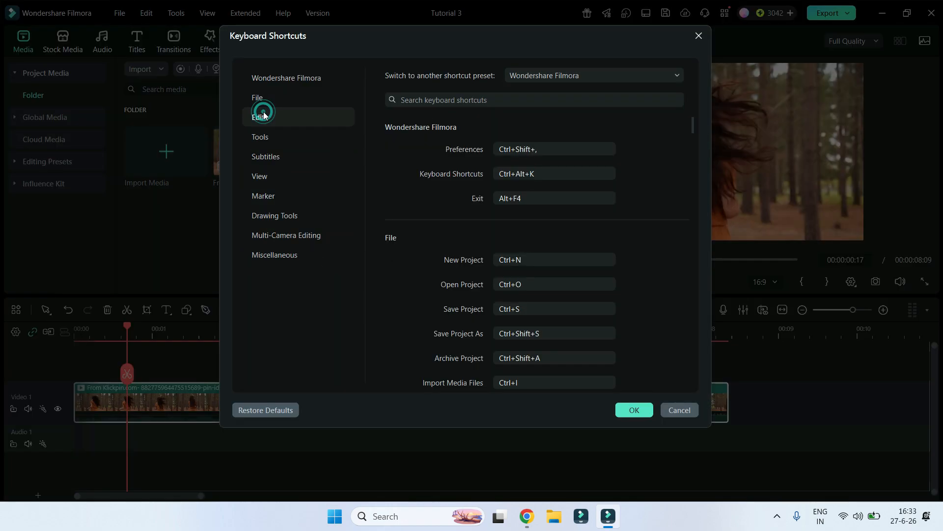
click(255, 97)
click(256, 117)
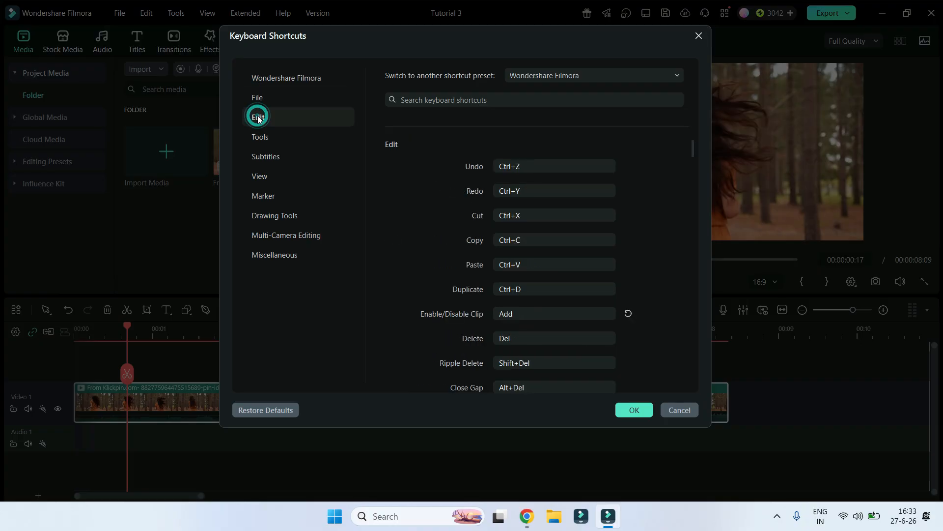
scroll(423, 272, up, 1)
scroll(423, 272, up, 2)
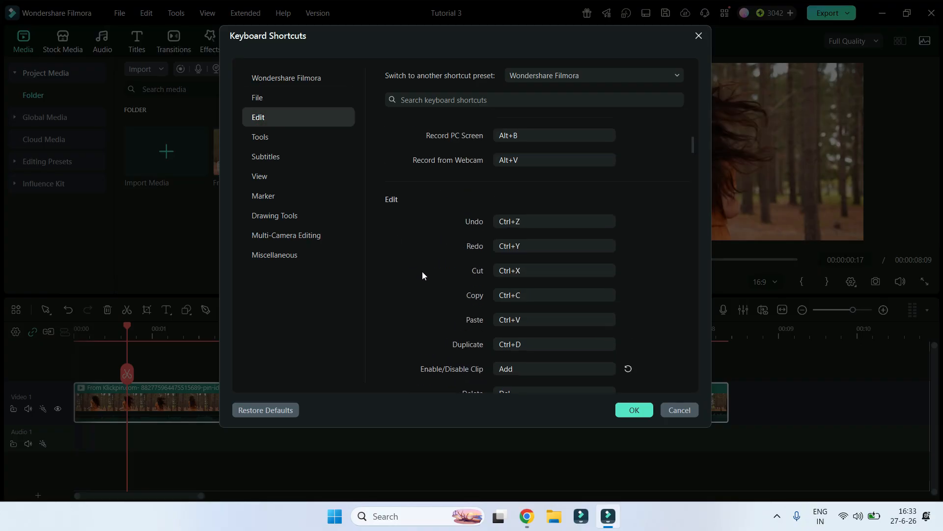
scroll(422, 270, down, 5)
scroll(422, 272, down, 7)
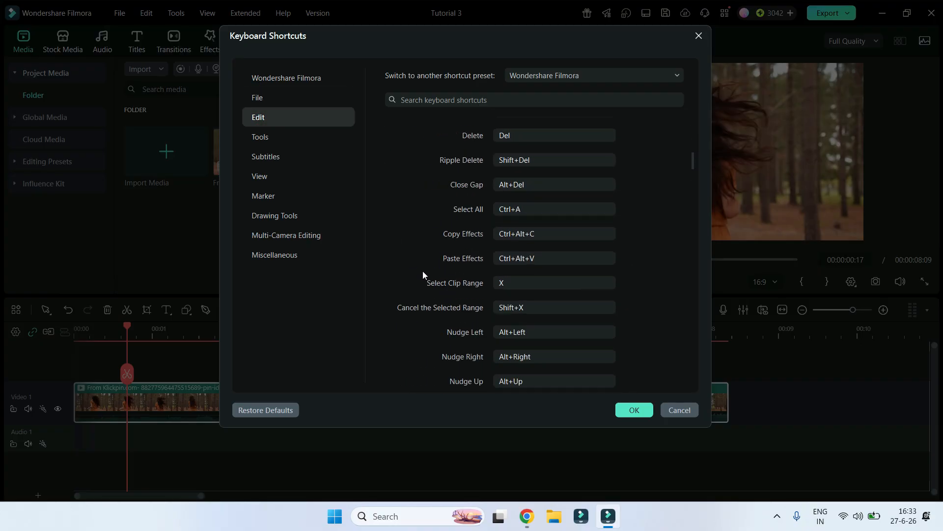
scroll(423, 270, down, 4)
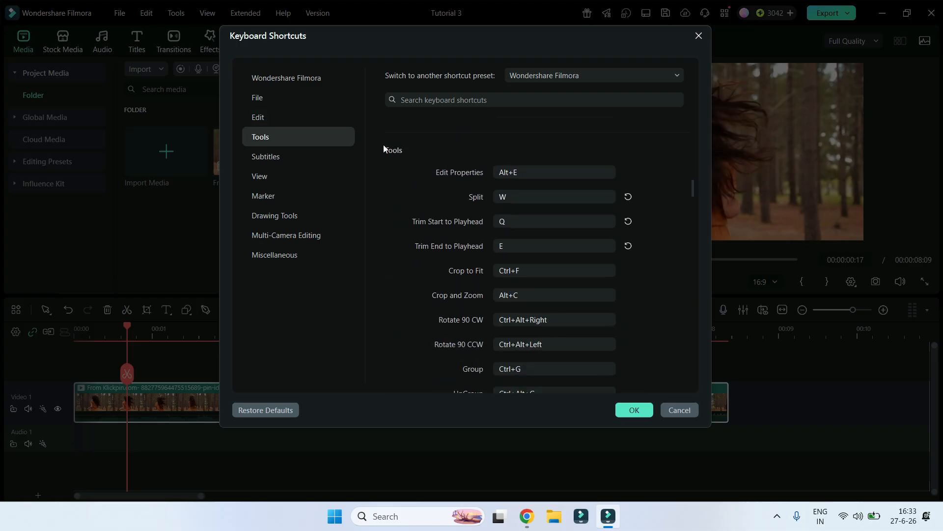
click(257, 99)
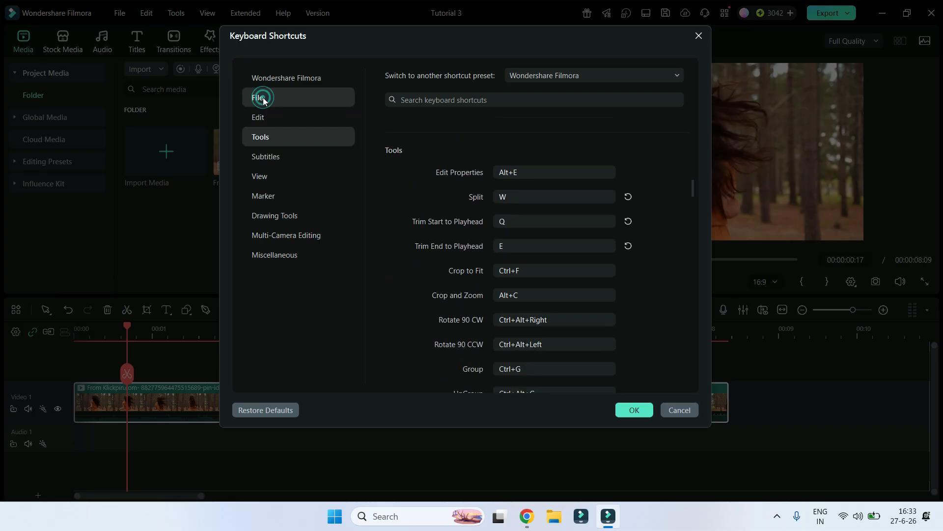
click(260, 117)
click(260, 136)
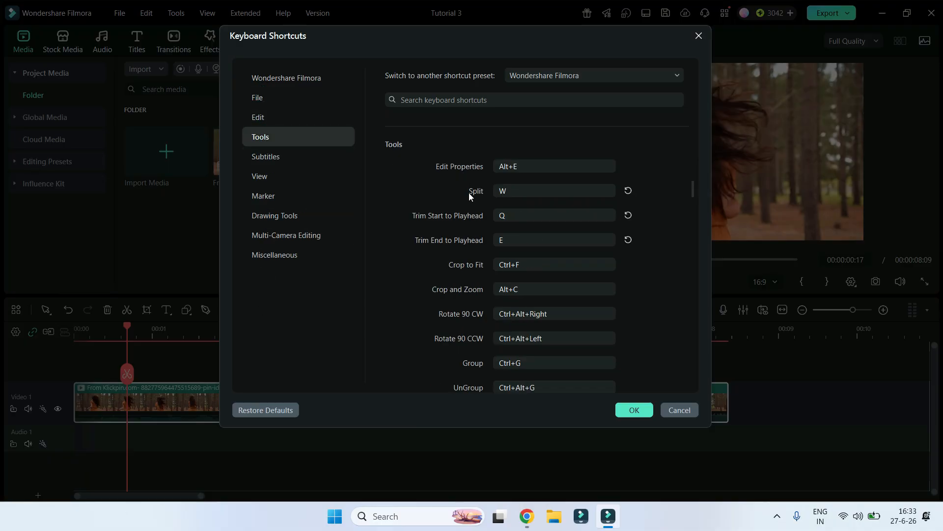
Try Ctrl+B as the Split shortcut and set it back to W.
click(510, 191)
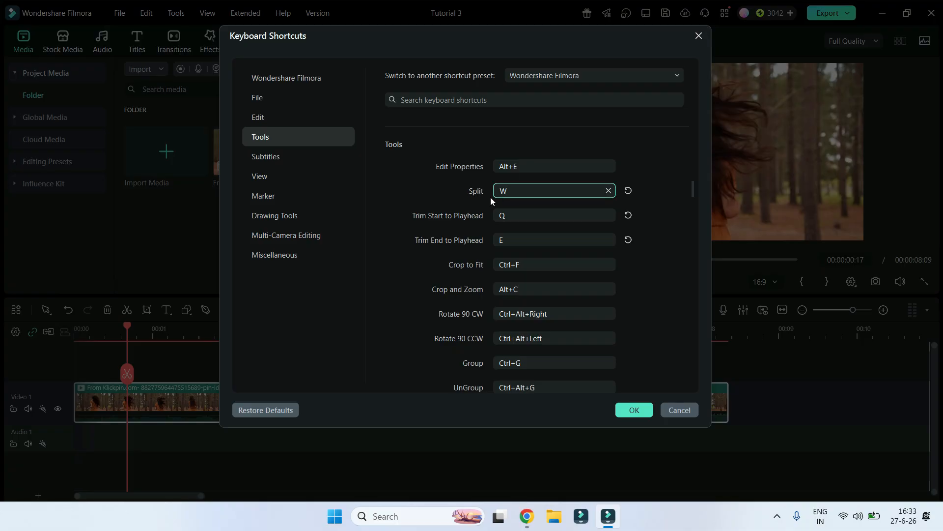
click(441, 192)
click(518, 189)
key(ctrl+b)
click(421, 180)
click(541, 190)
key(w)
Set the Trim Start to Playhead shortcut to Q and the Trim End to Playhead shortcut to E.
click(536, 216)
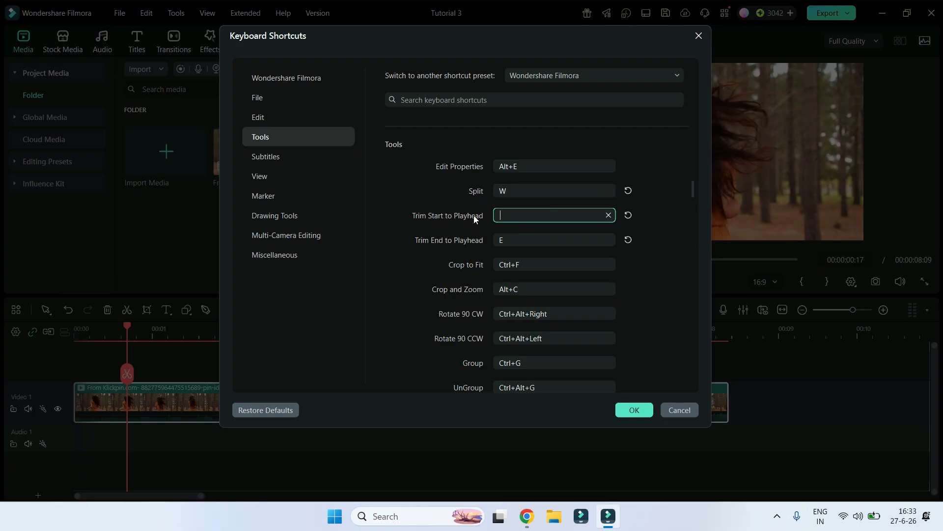
key(q)
click(514, 238)
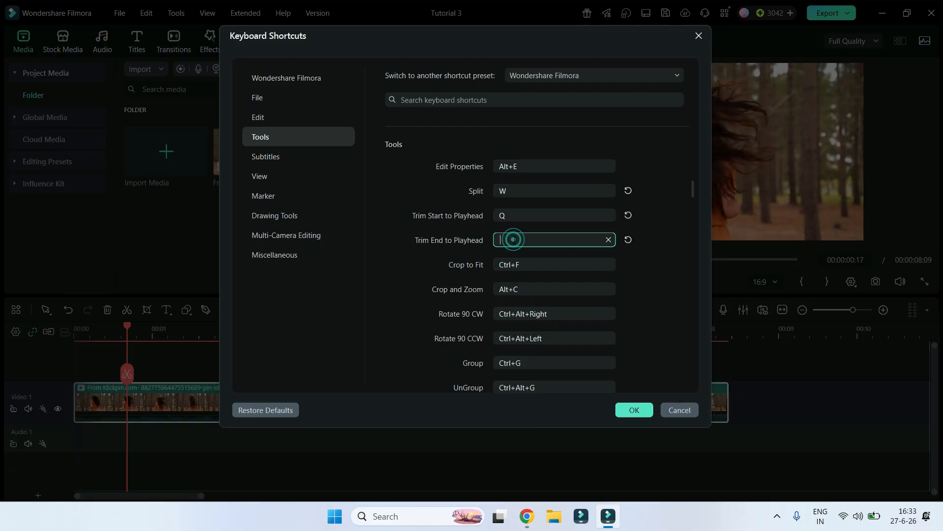
key(e)
click(403, 285)
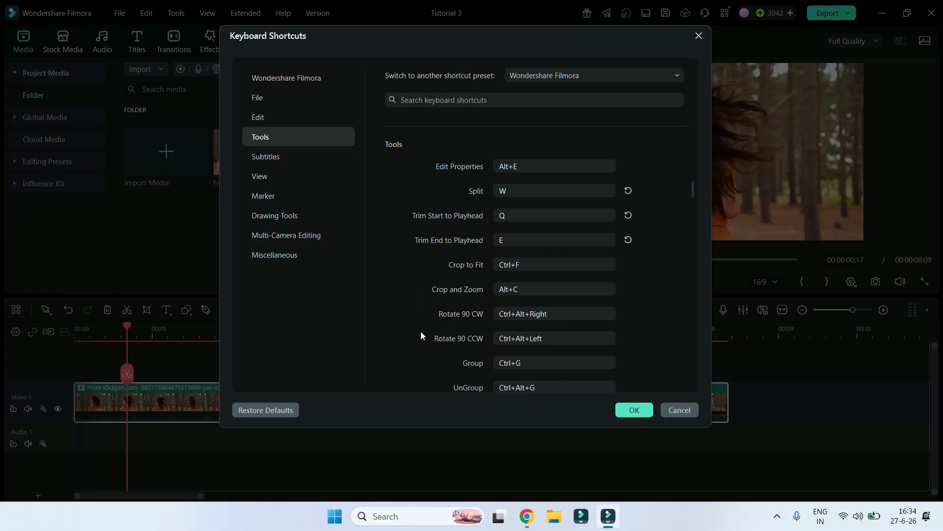
Search the shortcuts for mute, try M for Mute, set it back to Ctrl+Shift+M and accept the shortcut settings.
click(480, 98)
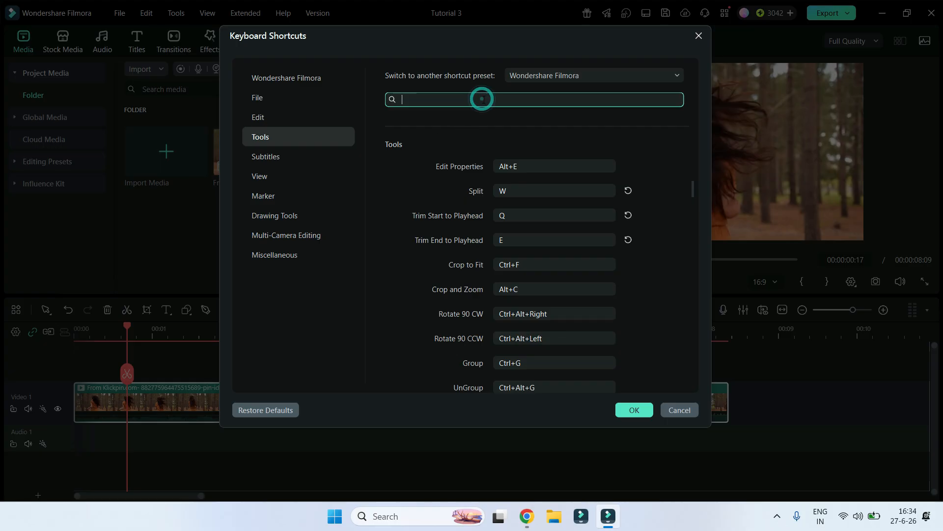
text(mute)
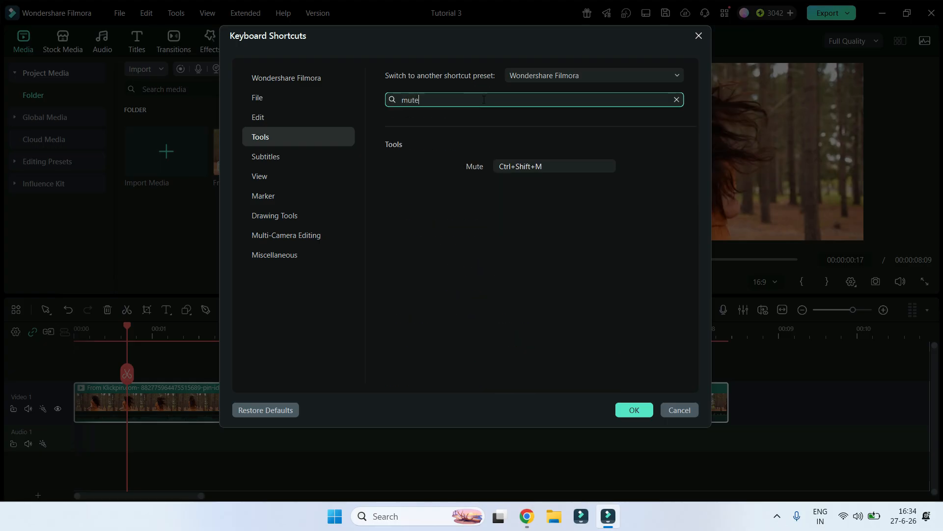
click(552, 166)
key(m)
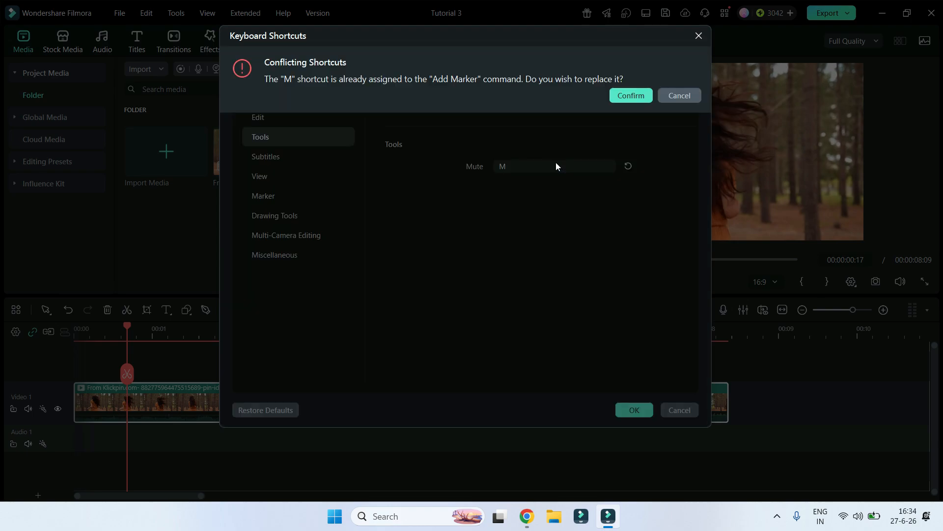
click(679, 94)
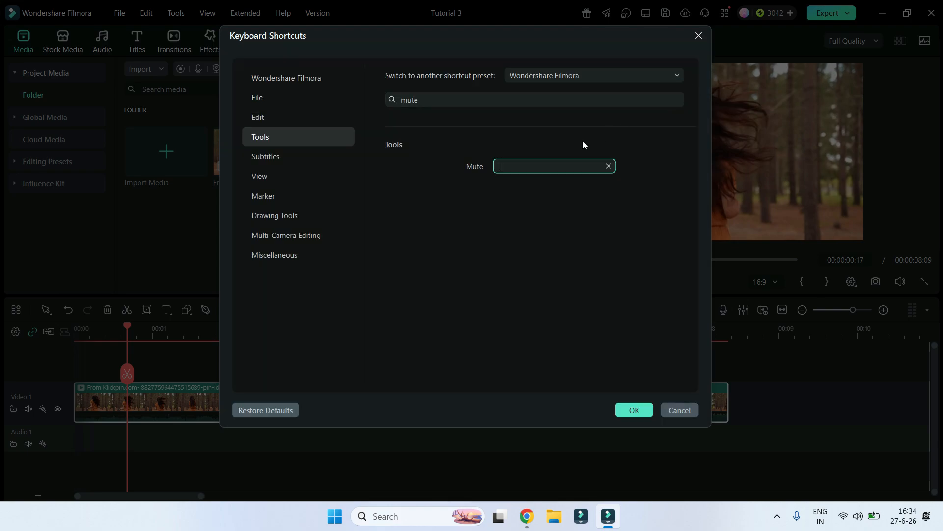
key(ctrl+shift+m)
click(642, 411)
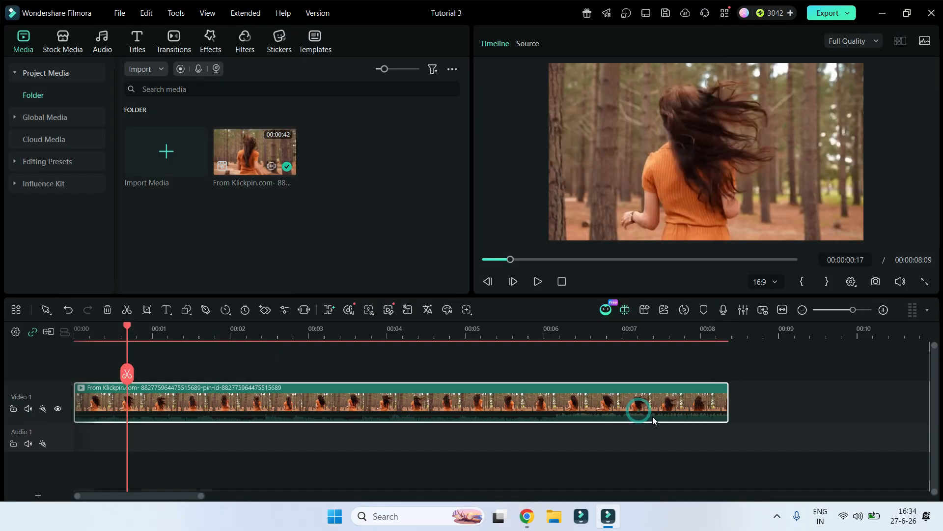
Scrub back and forth through the clip and place the playhead at 00:00:02:21.
click(452, 326)
drag(452, 325, 461, 384)
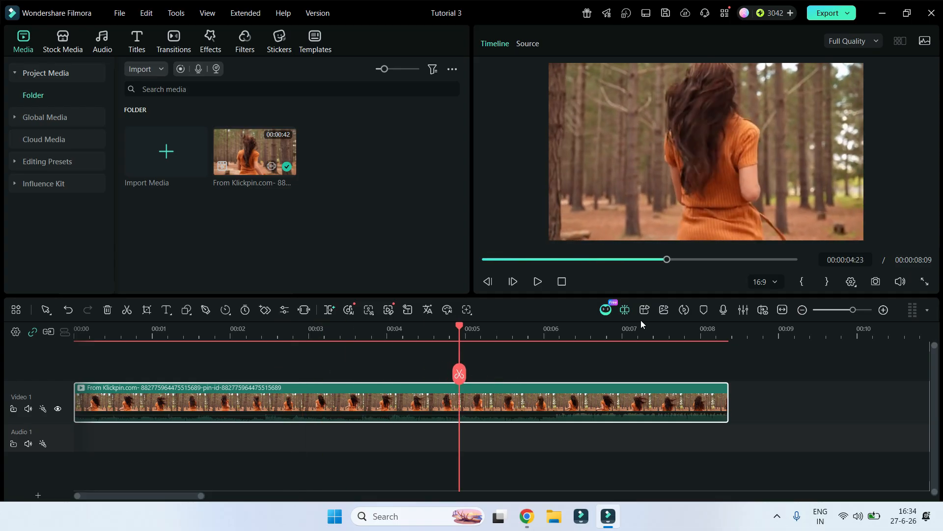
click(544, 326)
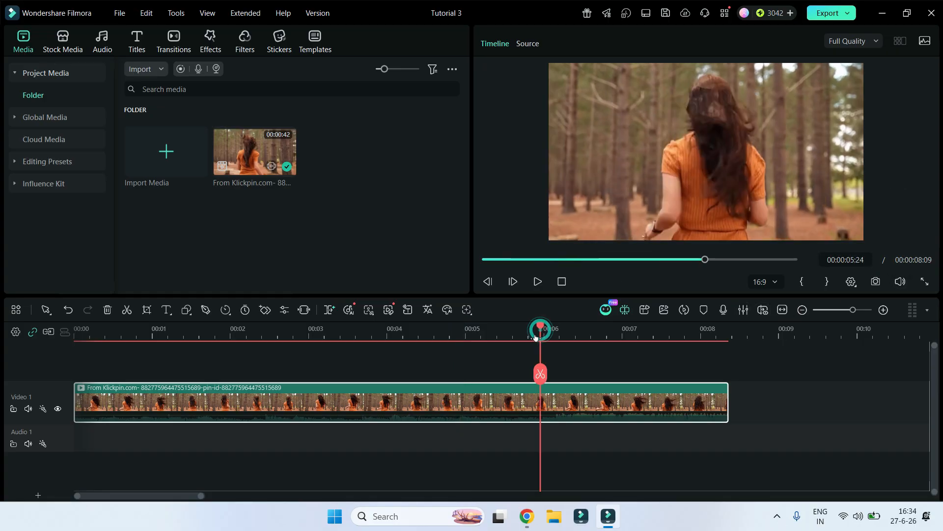
click(584, 329)
drag(591, 333, 716, 356)
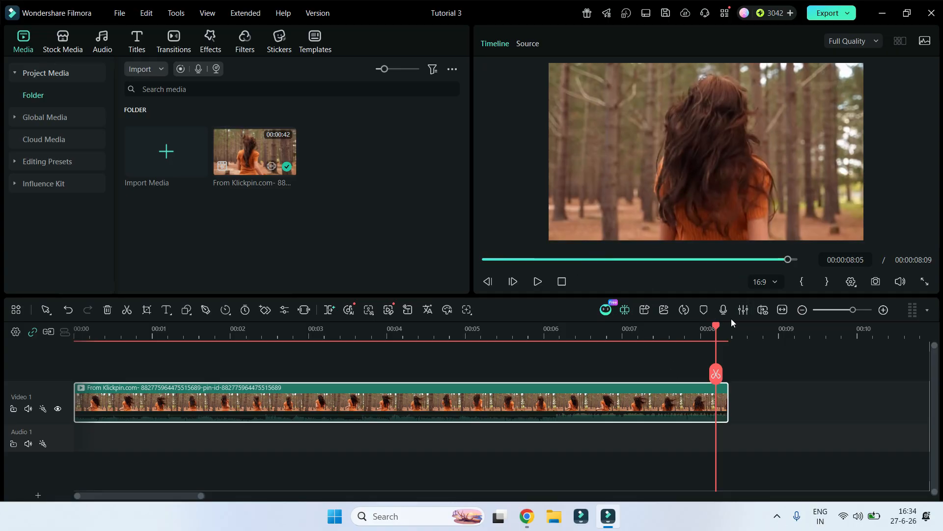
click(695, 334)
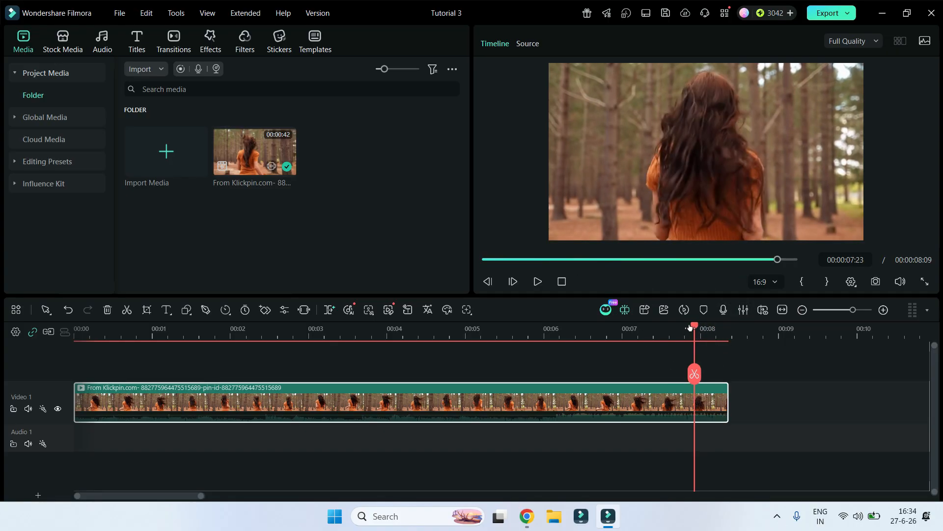
drag(687, 326, 634, 327)
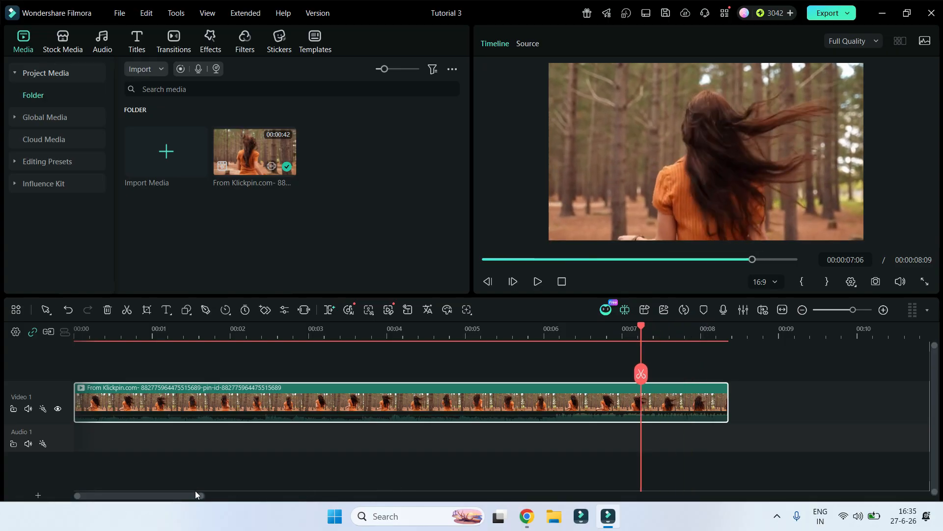
drag(196, 494, 114, 495)
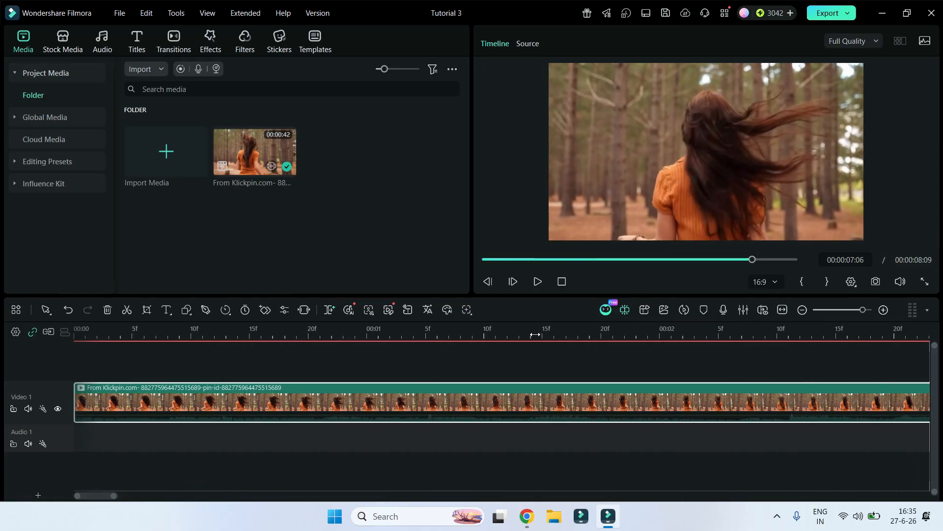
drag(535, 334, 72, 443)
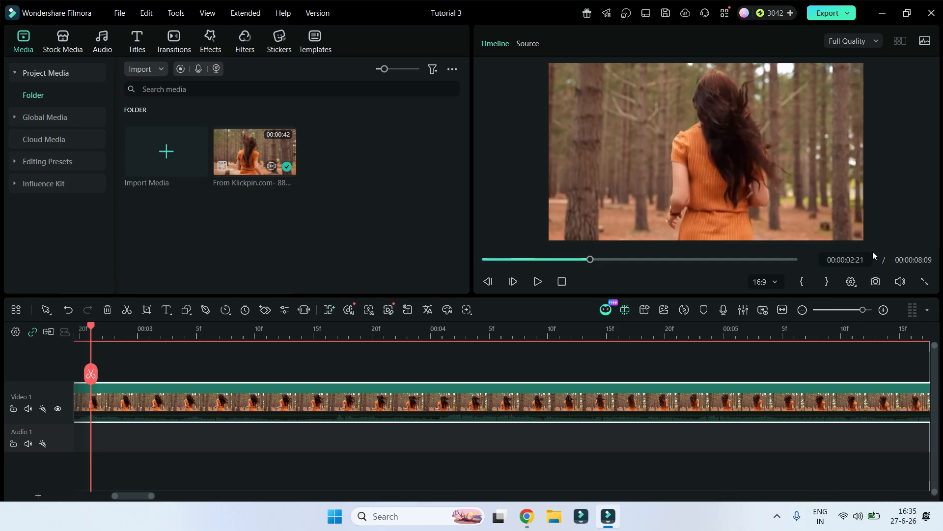
Start a PNG snapshot of the current frame and set its save location to the SIVA SPEAKS folder.
click(875, 282)
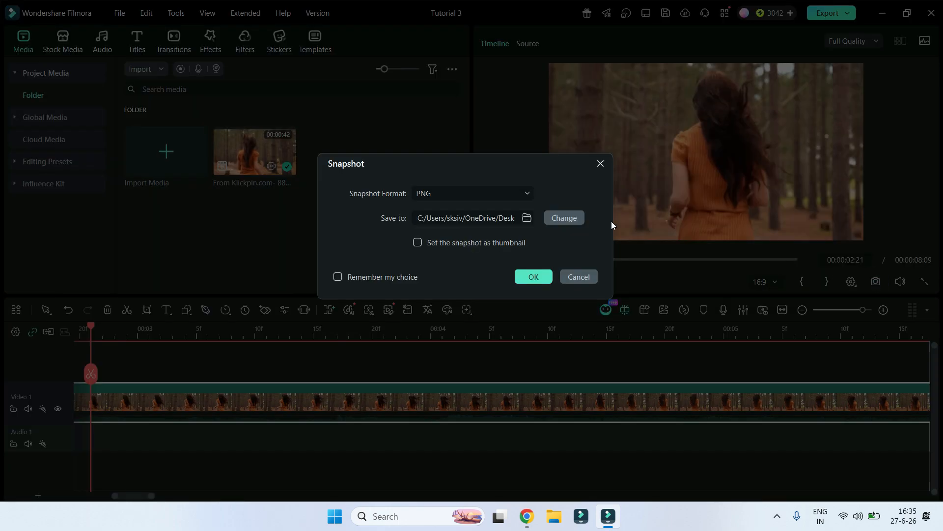
click(559, 218)
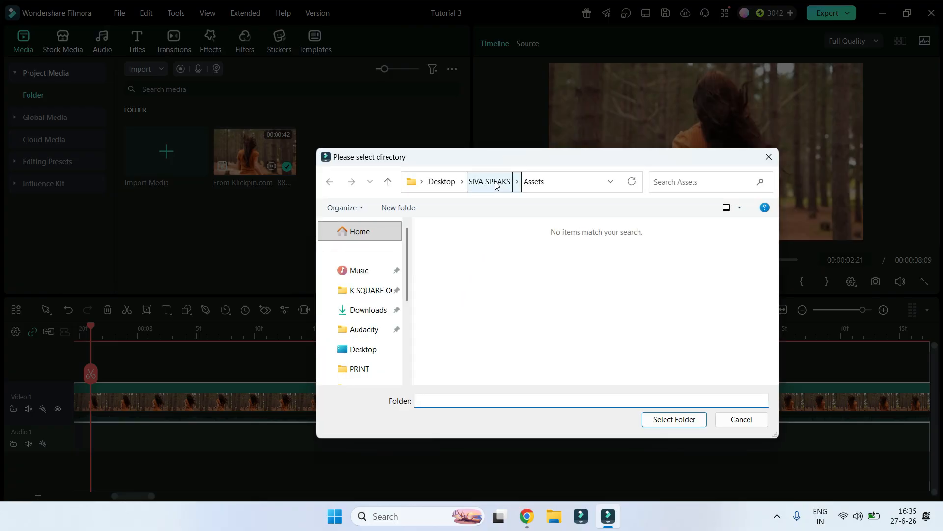
click(495, 182)
click(545, 344)
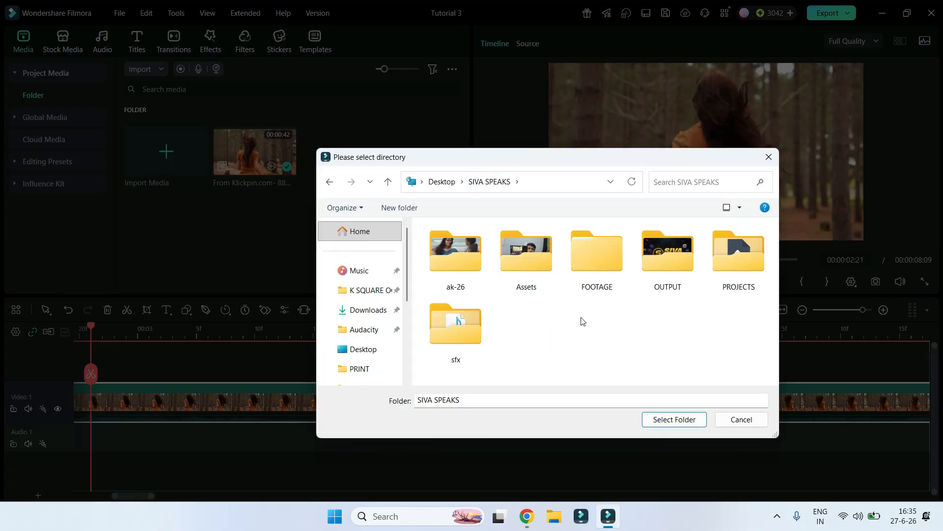
click(680, 418)
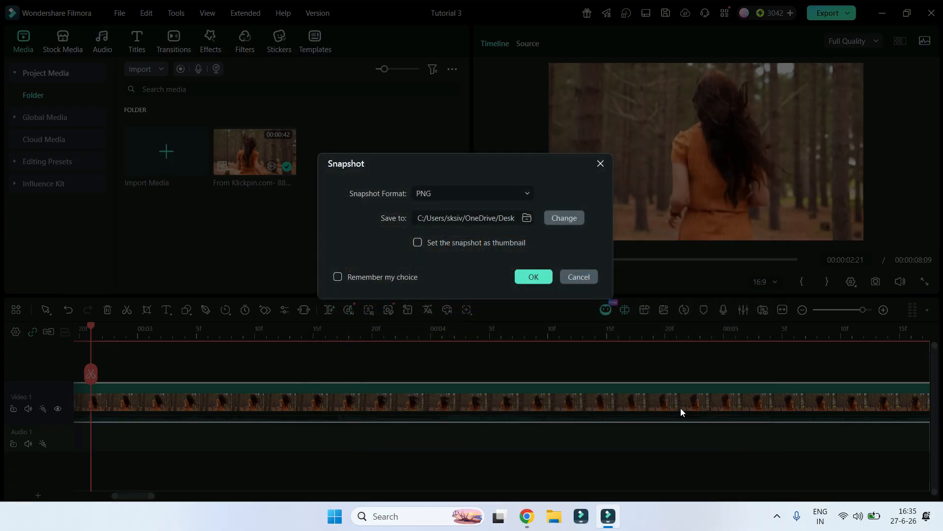
Create a folder named Snapshot inside SIVA SPEAKS, choose it as the save location and take the PNG snapshot.
click(564, 217)
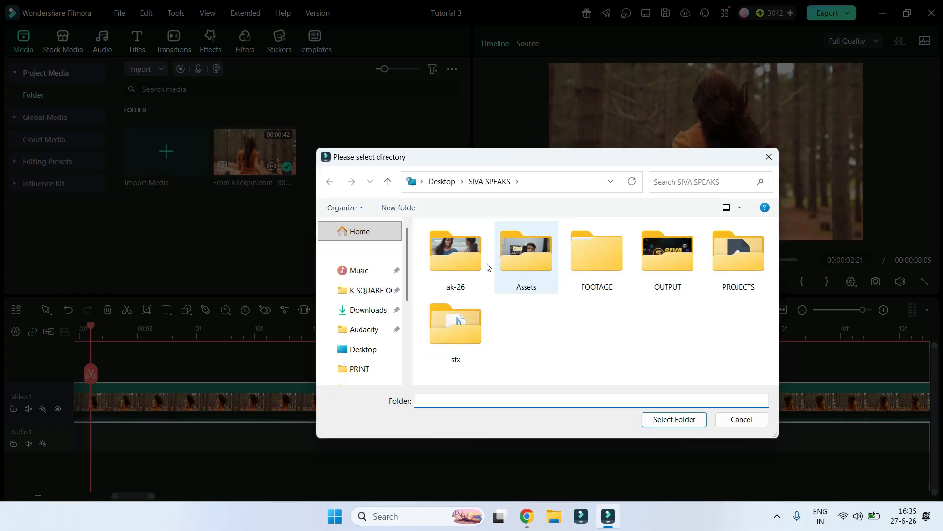
click(601, 335)
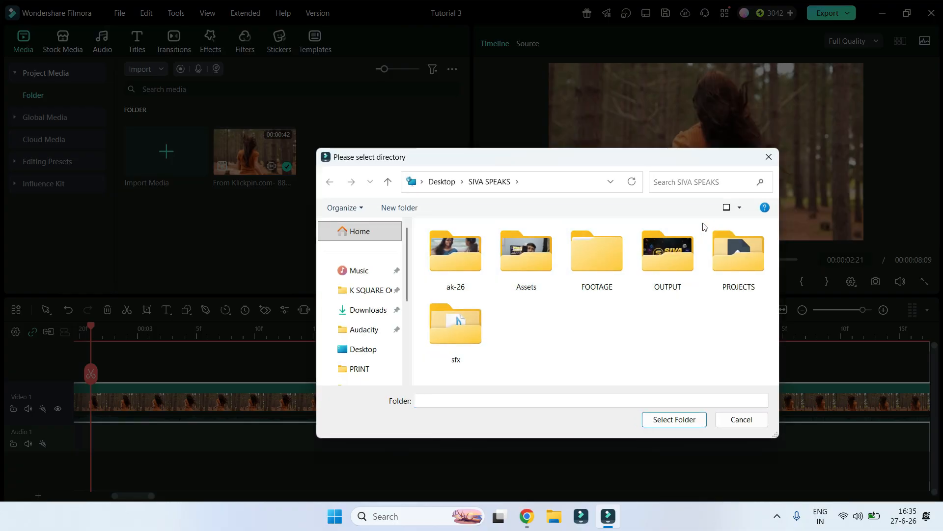
click(396, 207)
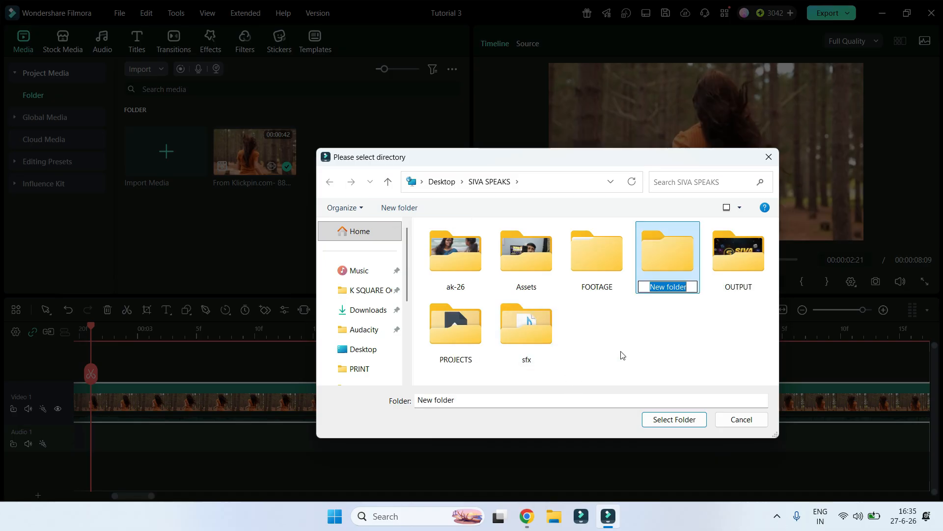
text(Snapshot)
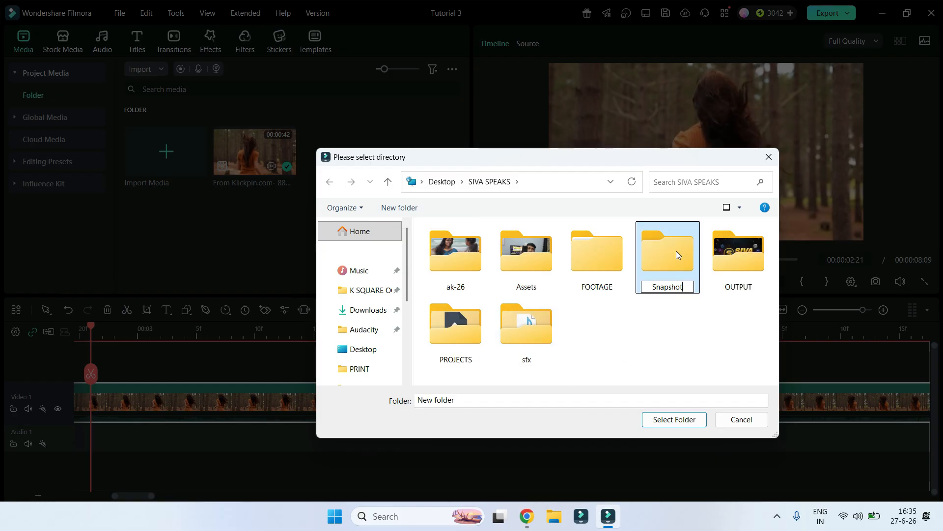
key(Return)
double_click(527, 329)
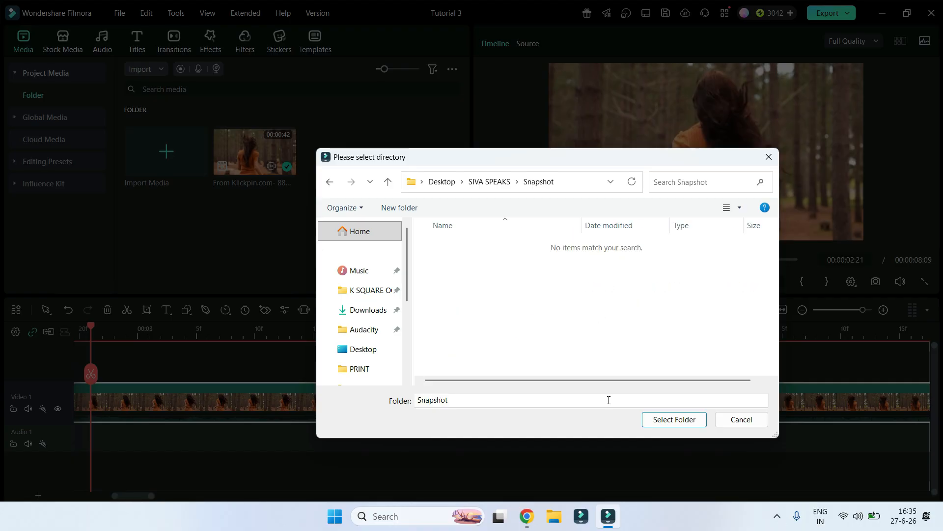
click(683, 422)
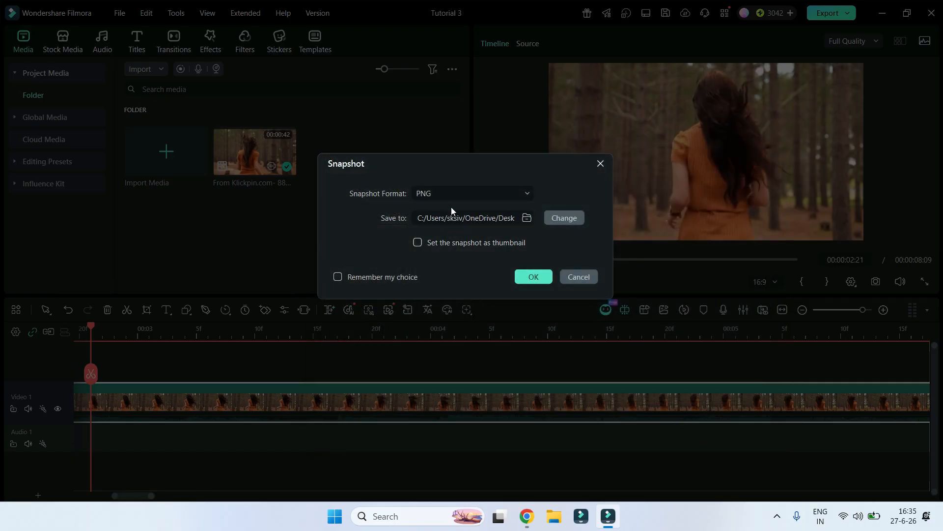
click(533, 277)
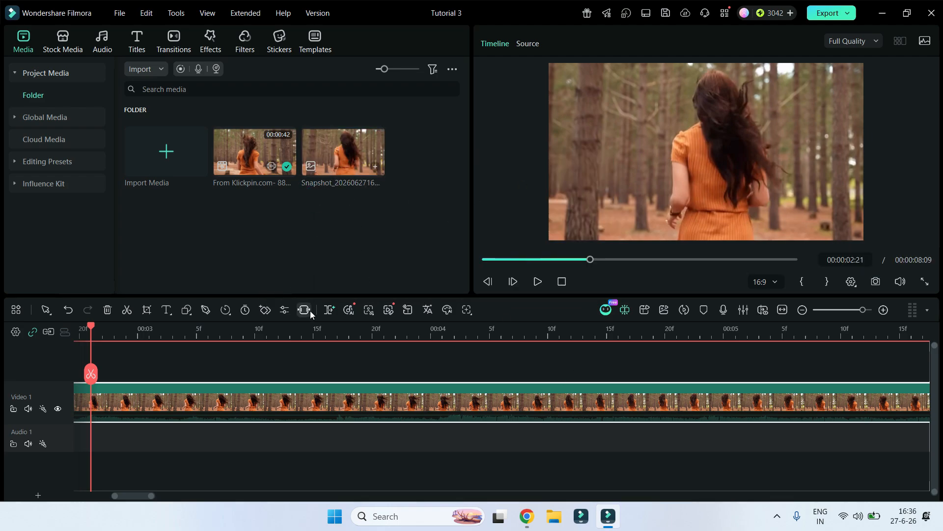
Browse for media in the SIVA SPEAKS Snapshot folder, open the saved snapshot image and preview it from the project media.
double_click(264, 240)
click(193, 33)
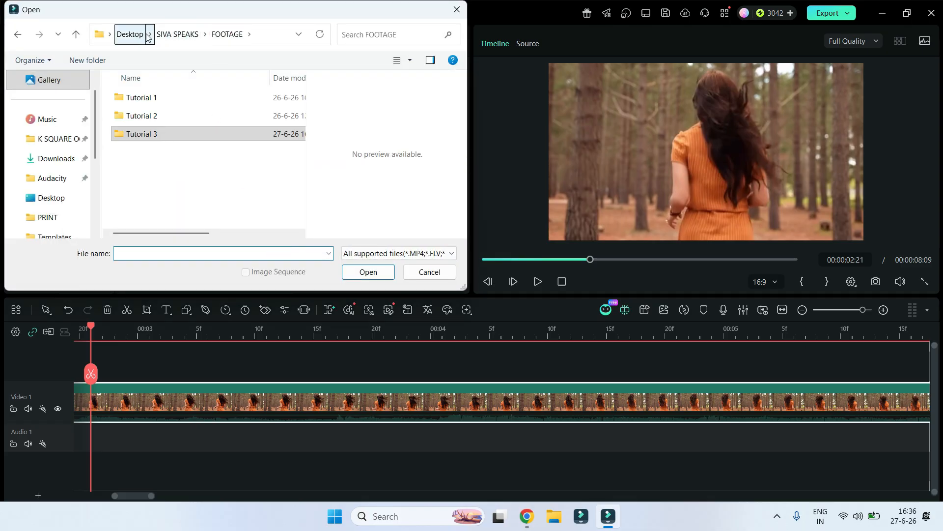
click(177, 34)
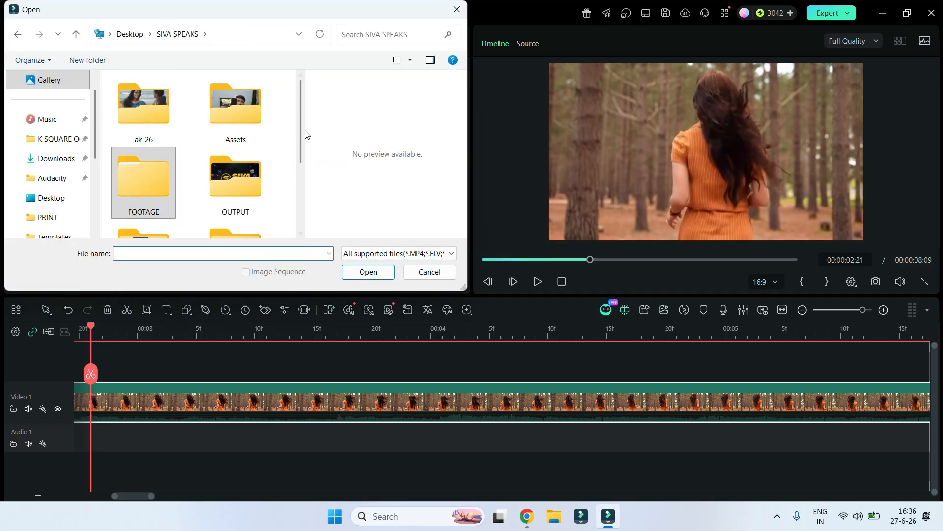
drag(301, 125, 296, 195)
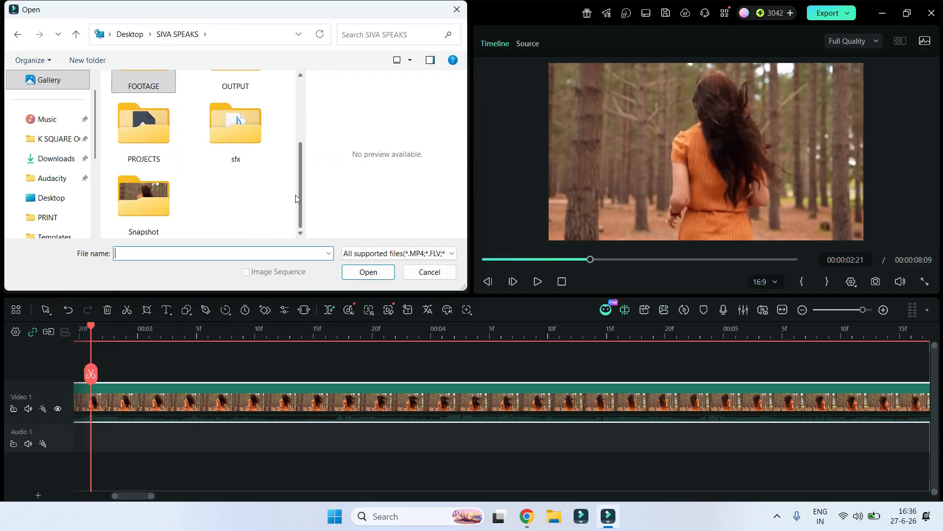
double_click(149, 199)
click(144, 122)
click(376, 273)
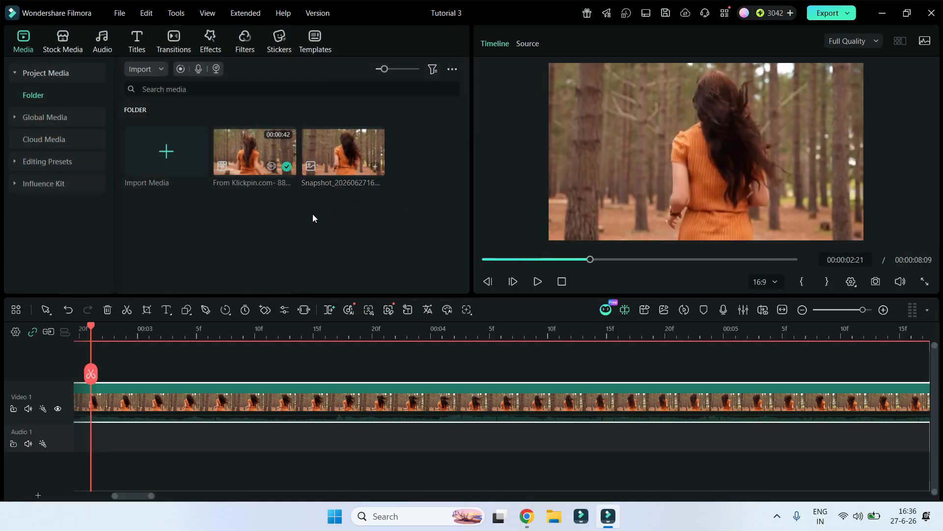
click(343, 152)
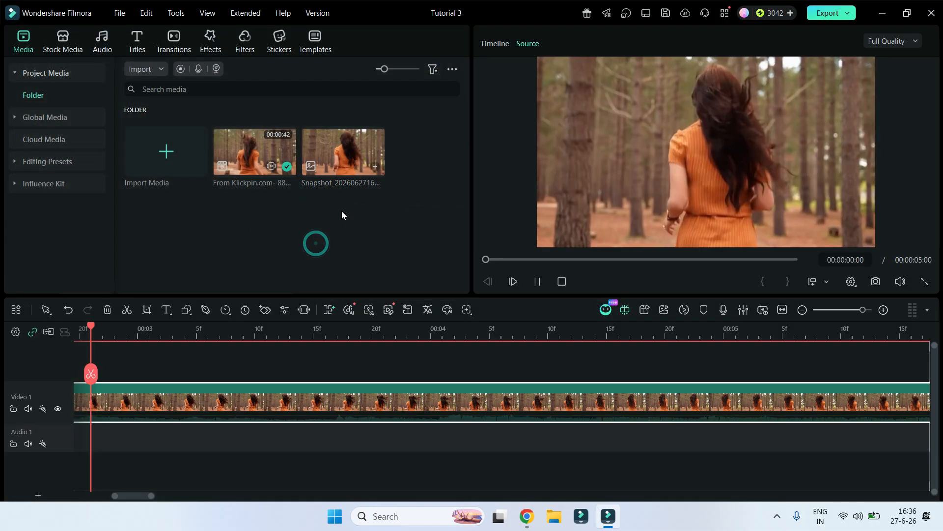
Place the playhead at 00:00:03:02 and look over the preview display options and the available layout modes.
click(160, 337)
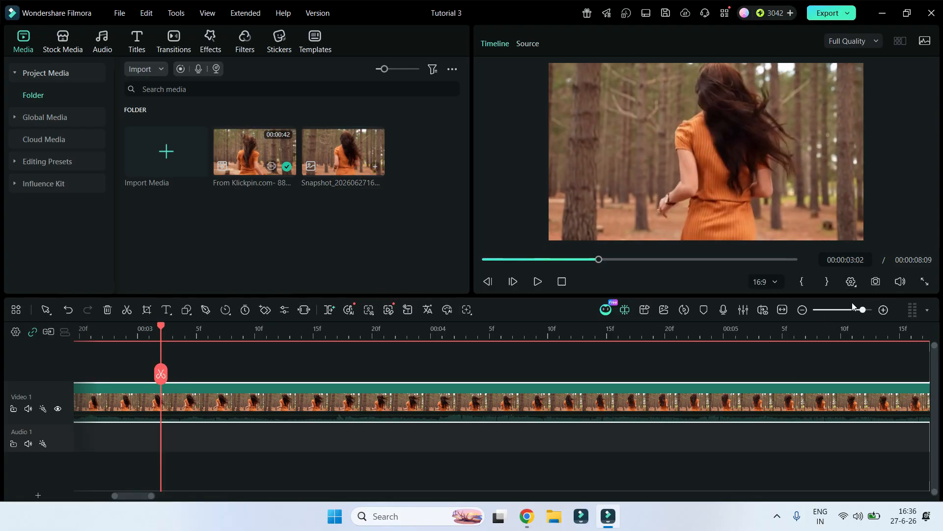
click(851, 283)
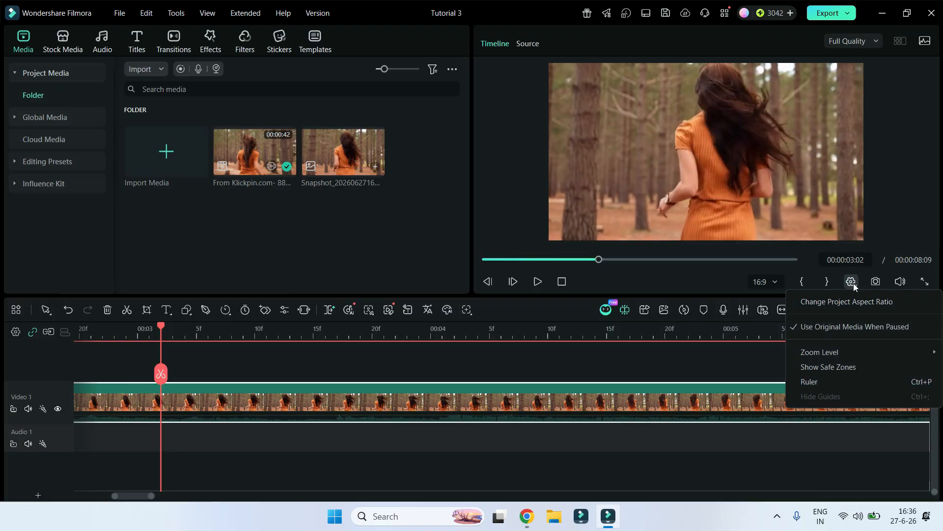
click(852, 282)
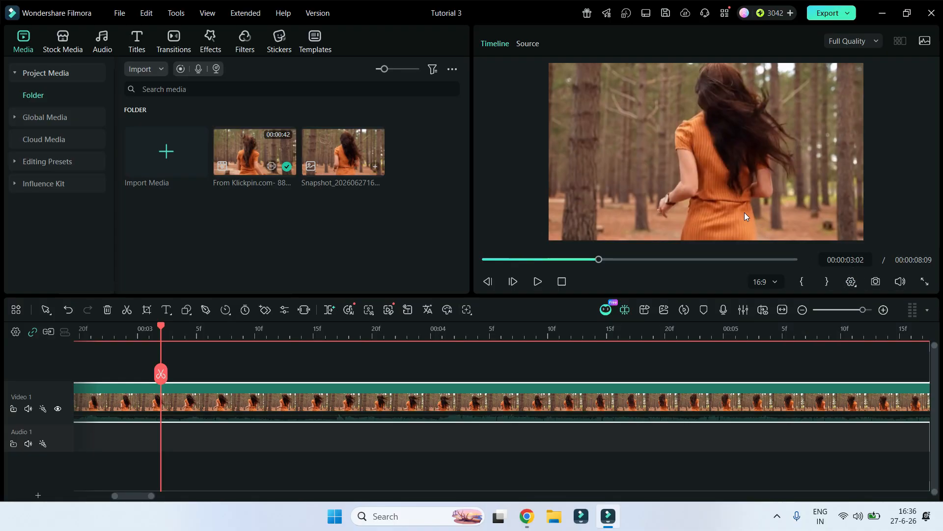
click(208, 13)
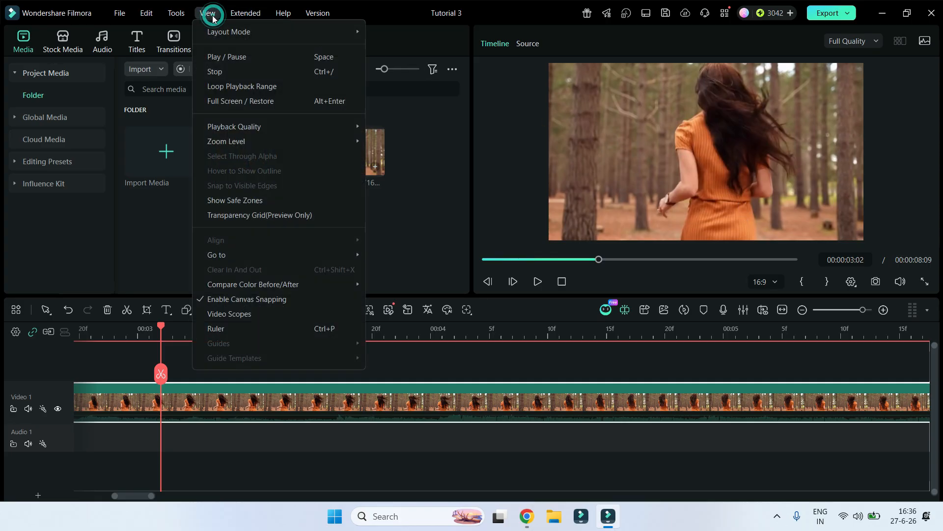
mouse_move(260, 35)
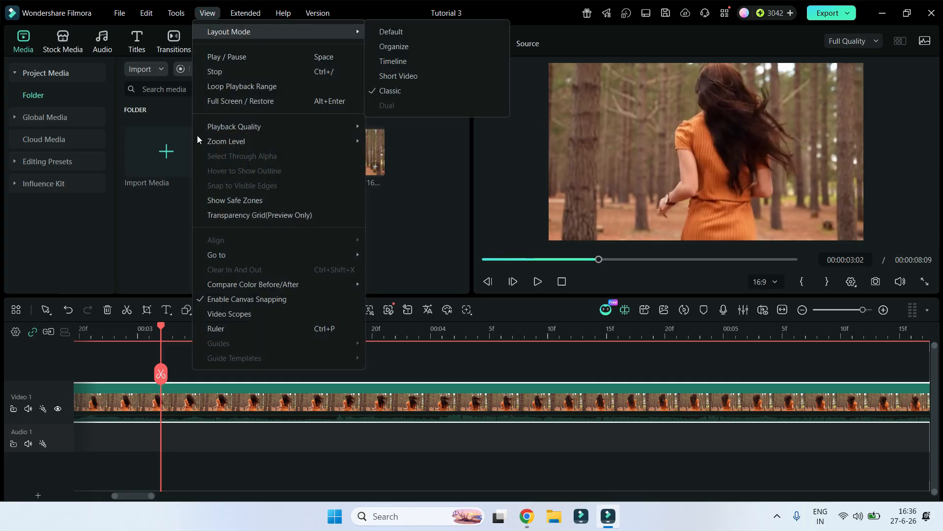
click(434, 311)
Scrub through the clip to 00:00:01:07 and look over the available export options.
click(441, 332)
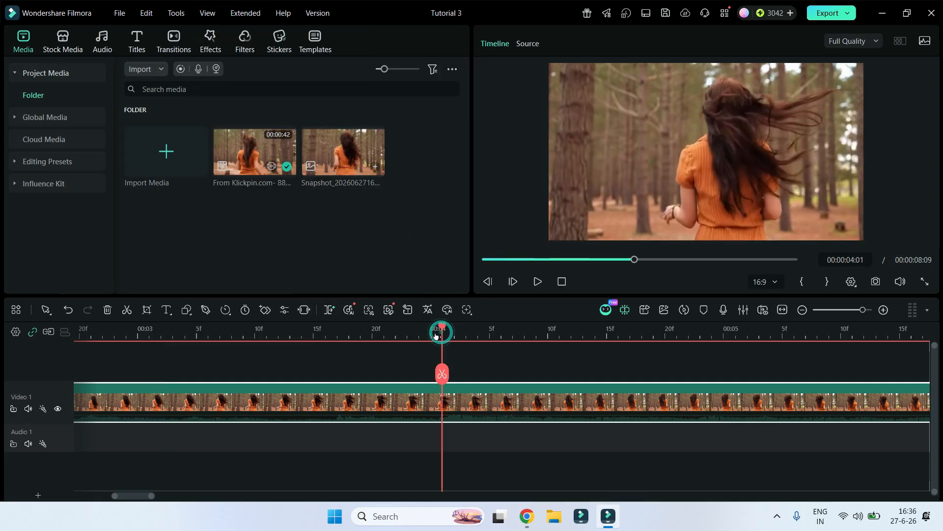
drag(443, 328, 418, 374)
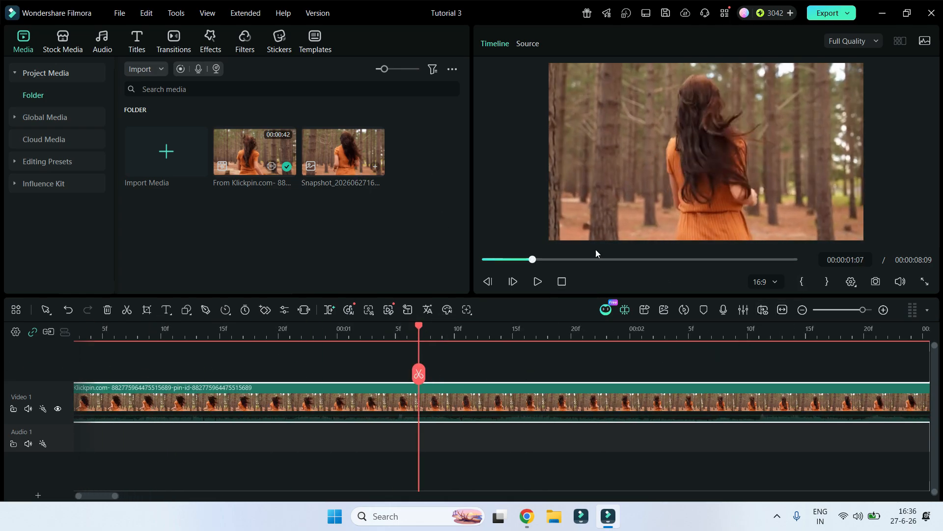
click(847, 15)
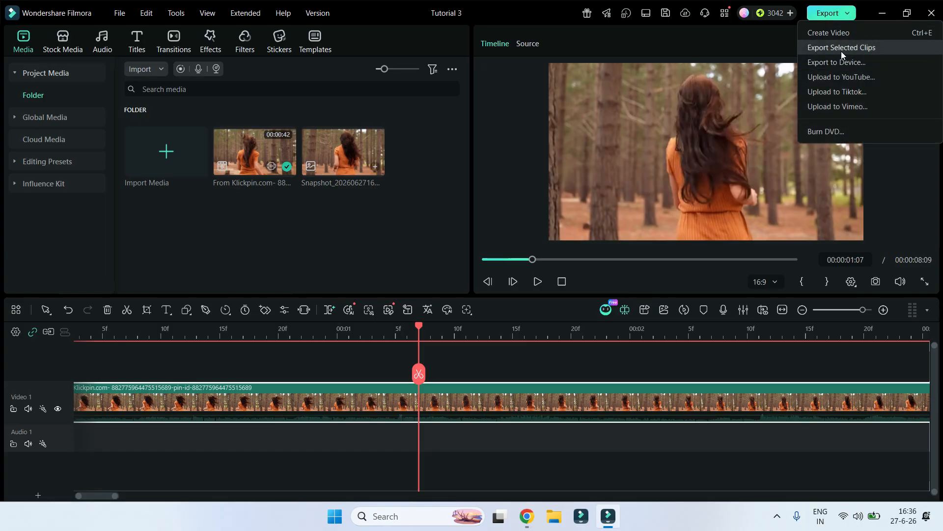
click(502, 345)
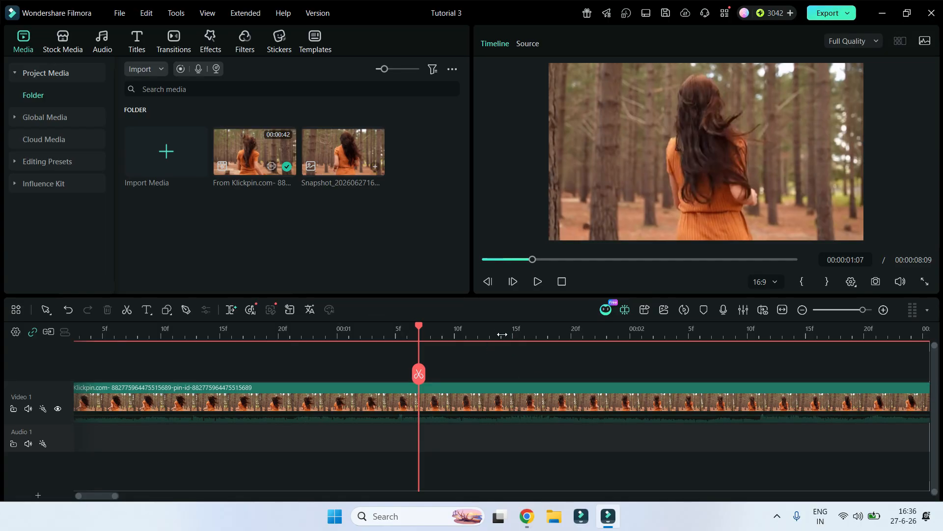
Fit the whole clip in the timeline view and scrub the playhead to 00:00:05:19.
key(shift+z)
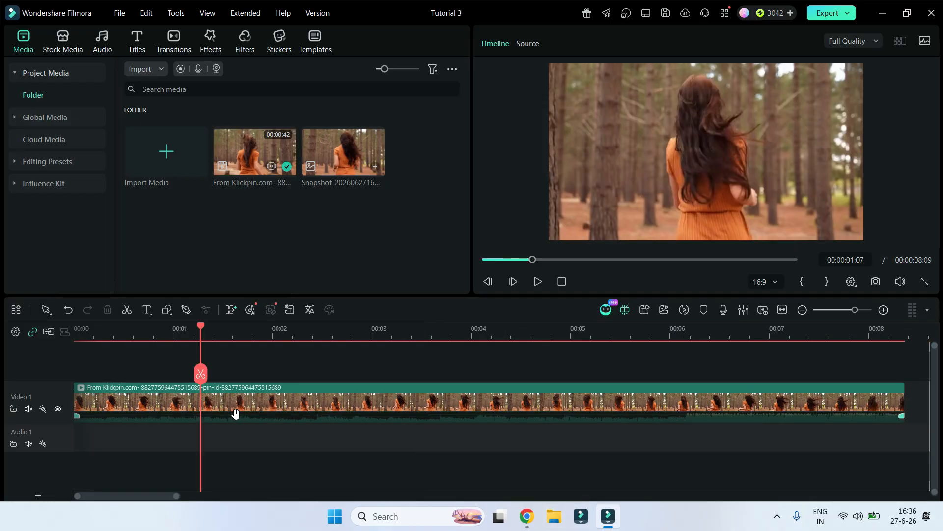
click(386, 325)
drag(384, 327, 427, 373)
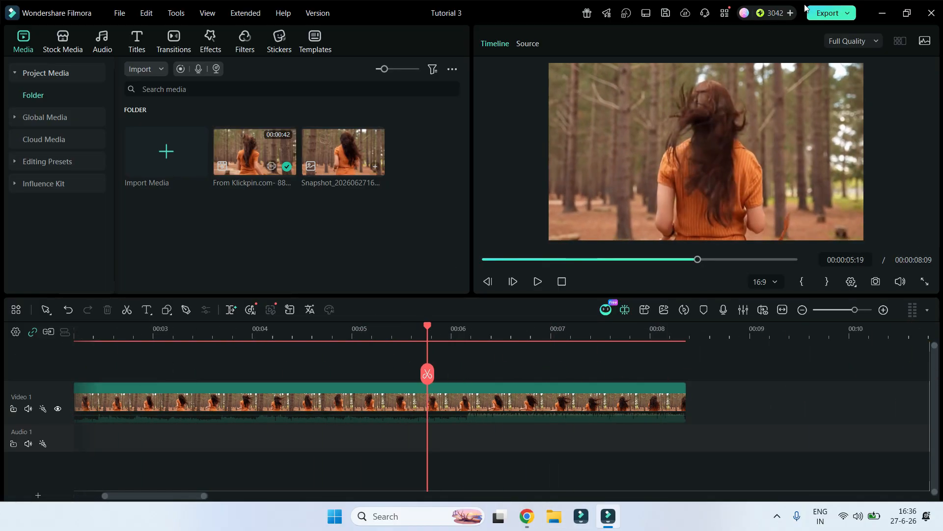
Start a local export titled "Tutorial 3 practise" and choose the OUTPUT folder inside SIVA SPEAKS as its save location.
click(820, 14)
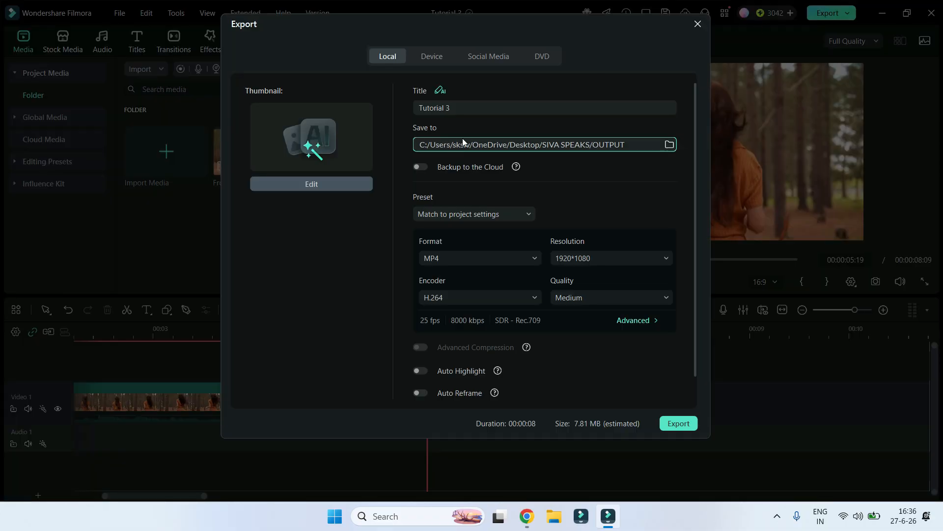
click(475, 108)
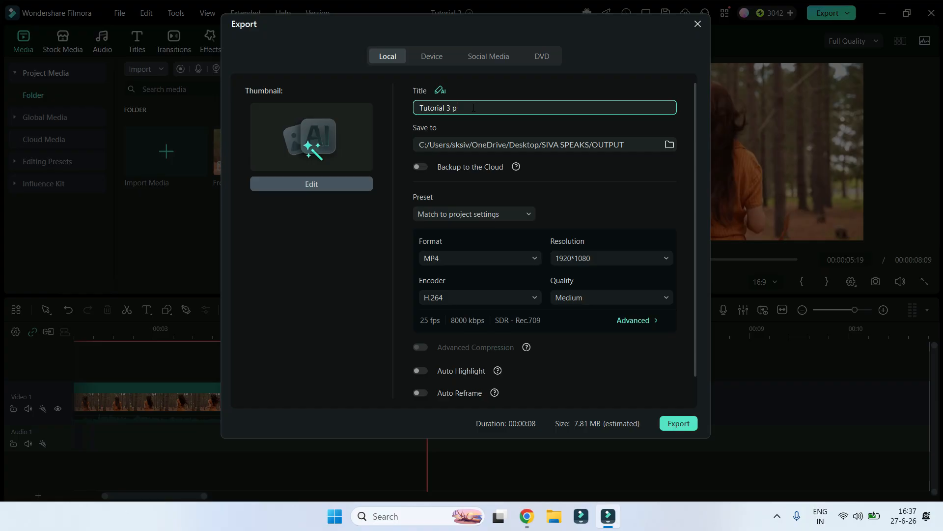
text(practise)
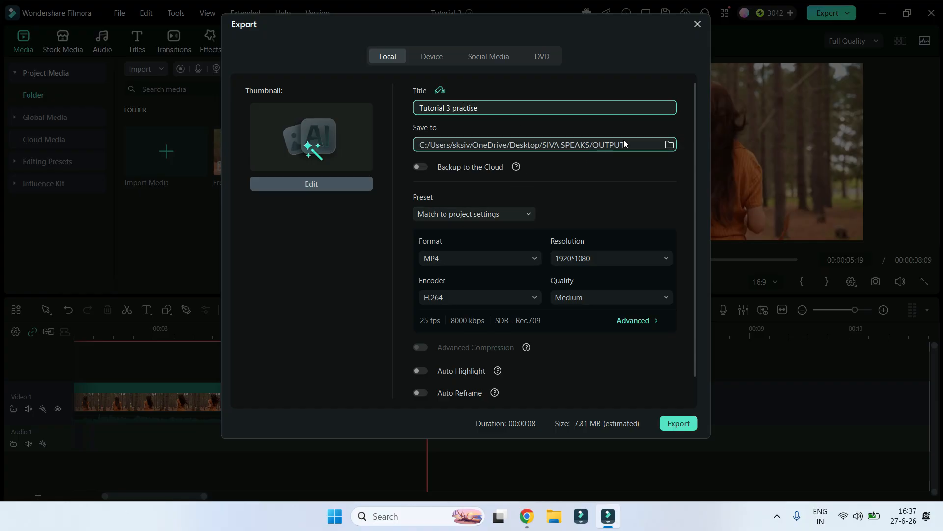
click(664, 145)
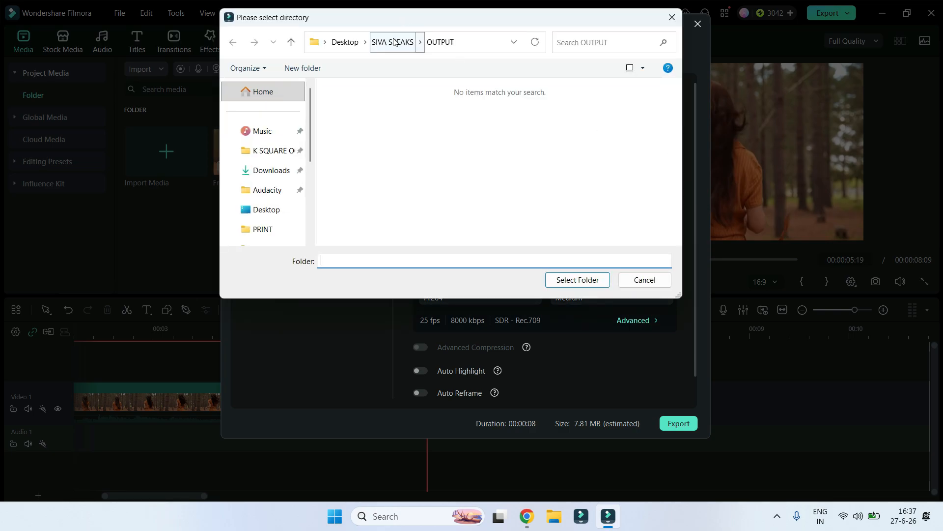
click(393, 42)
double_click(578, 123)
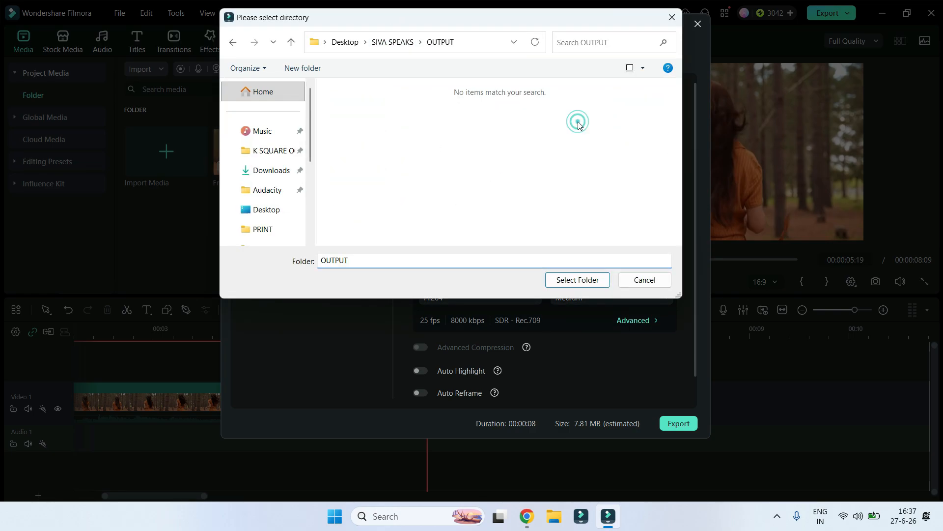
click(588, 279)
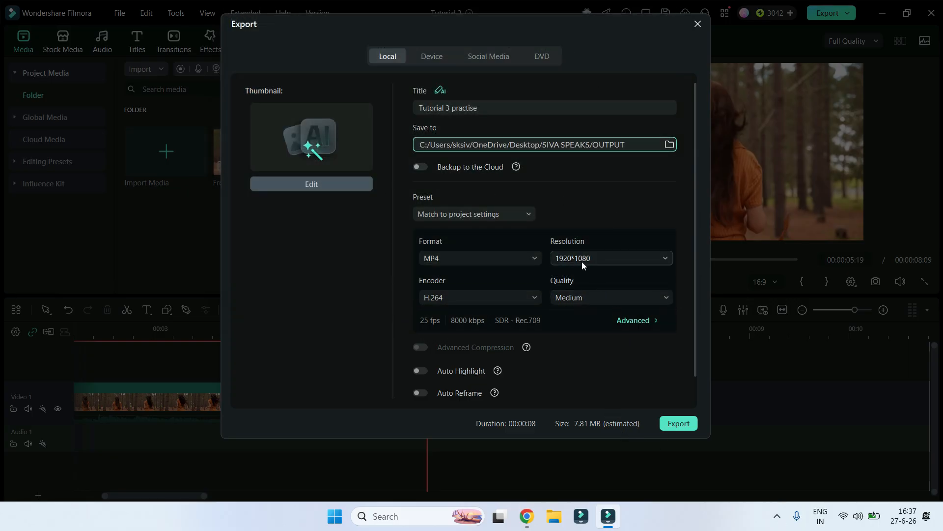
Compare the Medium and High quality settings, then export the MP4 video at High quality.
click(580, 298)
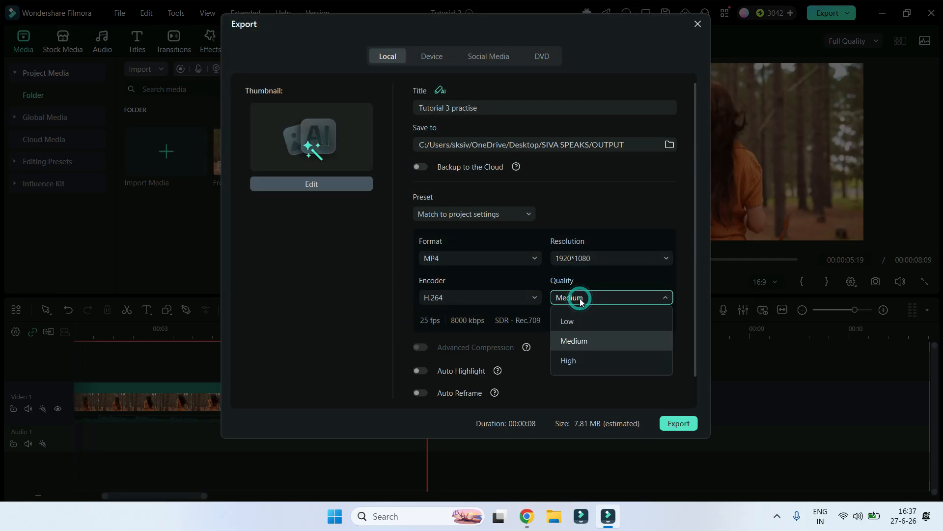
click(578, 361)
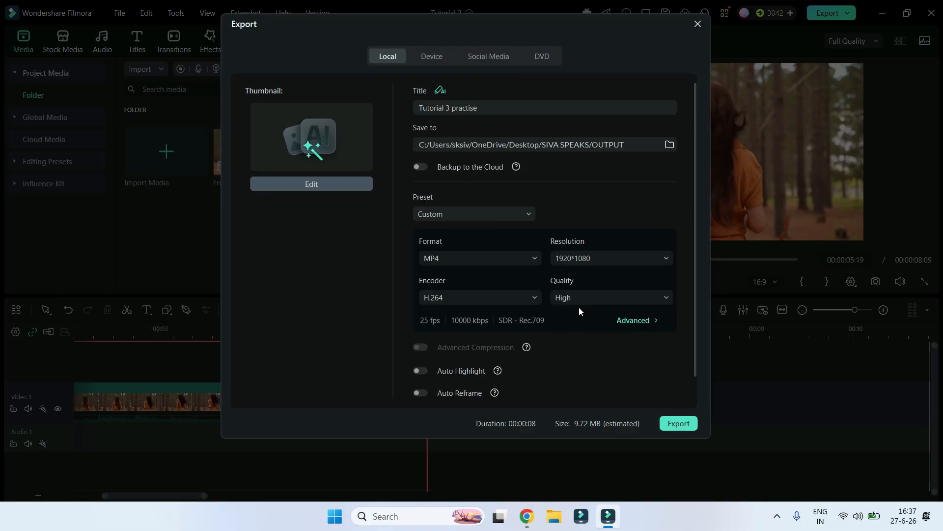
click(579, 299)
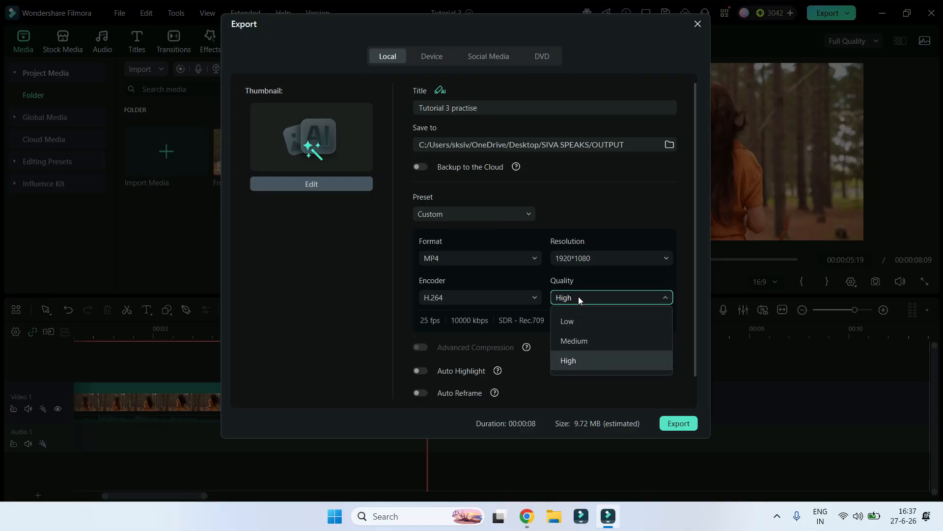
click(586, 344)
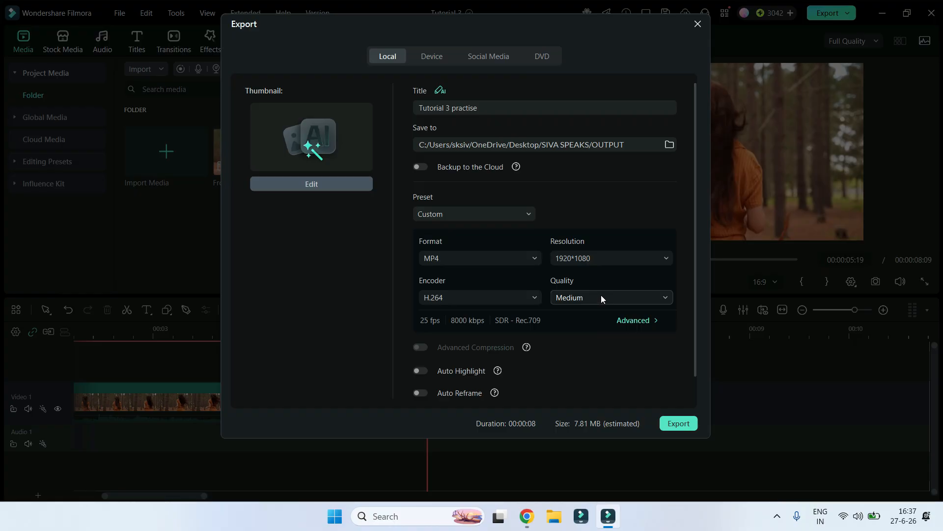
click(601, 297)
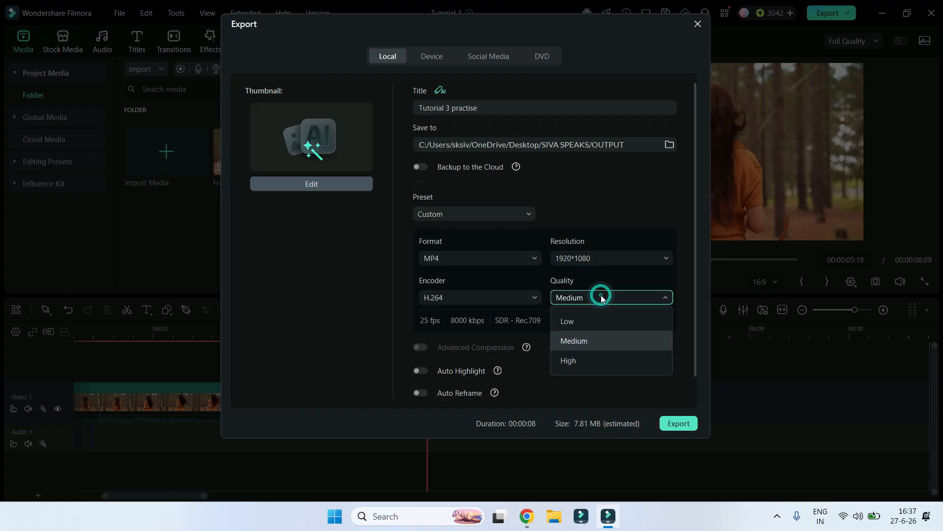
click(588, 362)
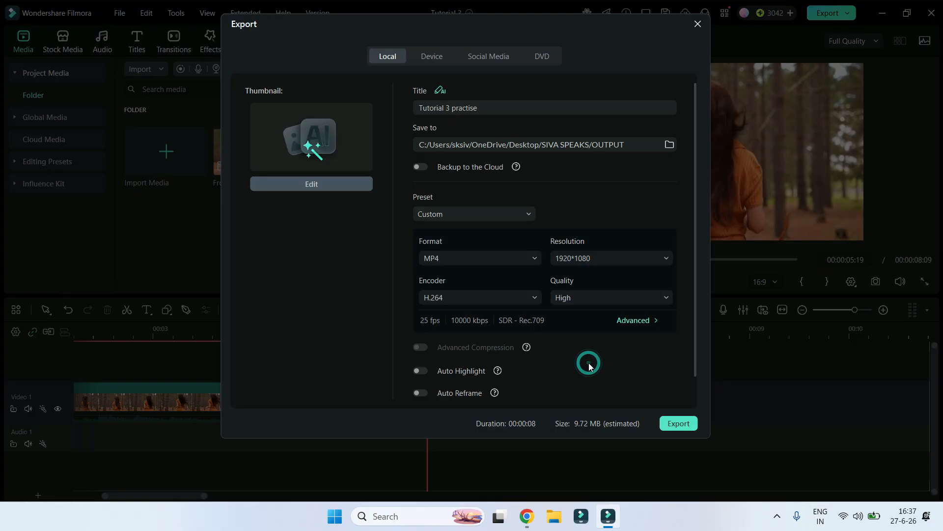
click(676, 424)
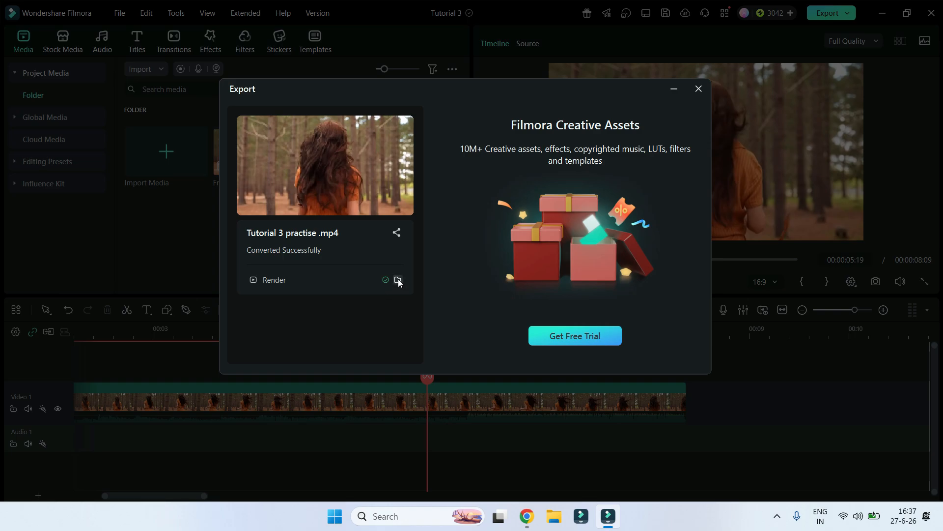
Open the exported video's OUTPUT folder, play Tutorial 3 practise to check it, and close the player and the folder.
click(398, 280)
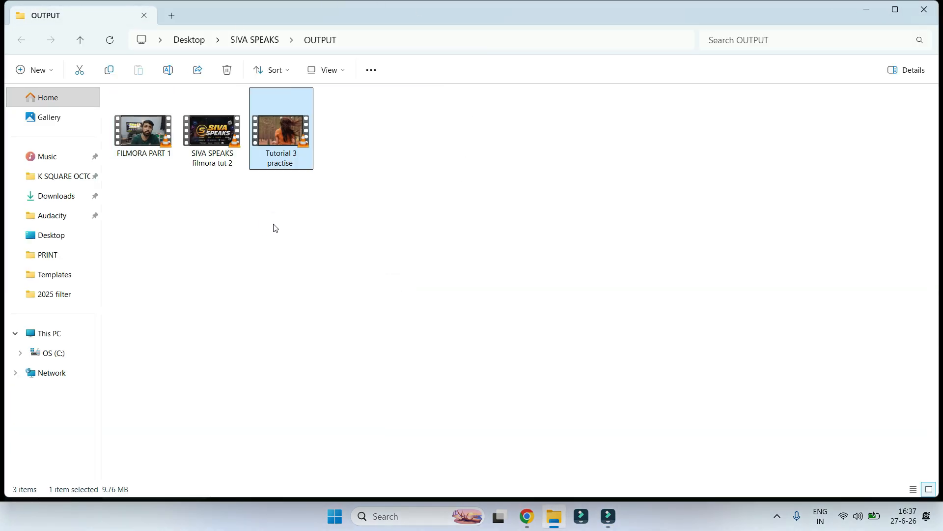
click(274, 228)
click(144, 164)
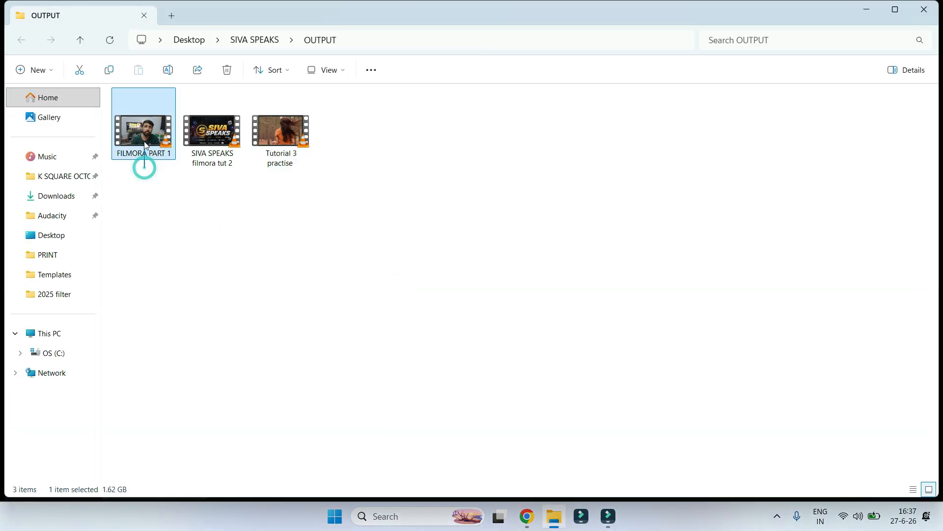
click(223, 176)
click(279, 162)
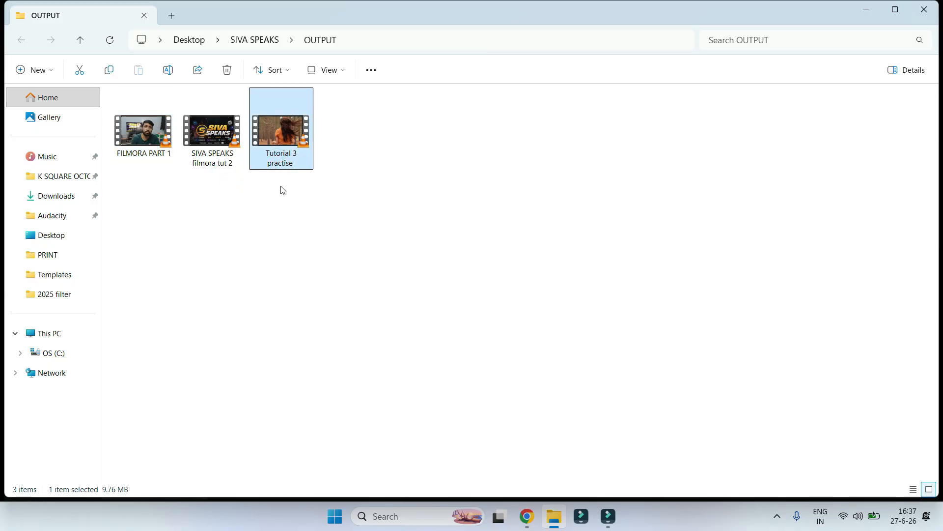
double_click(290, 143)
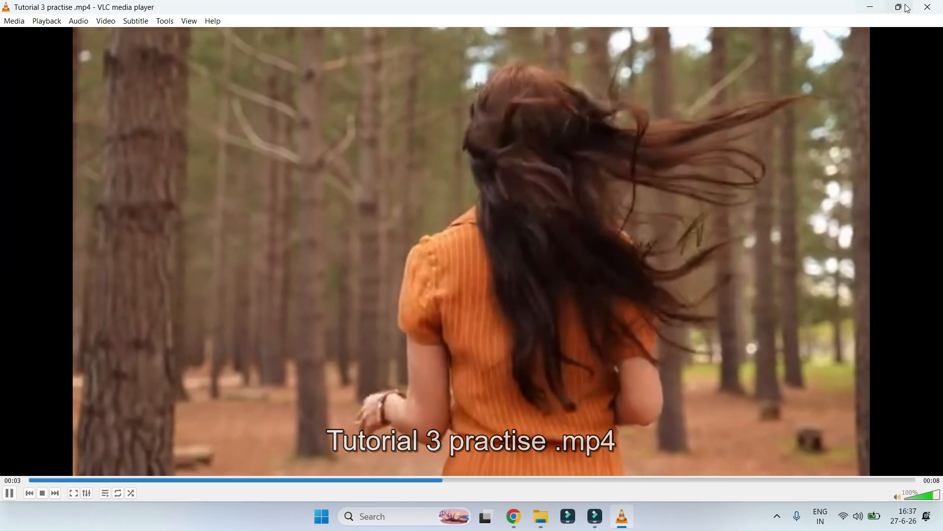
click(927, 7)
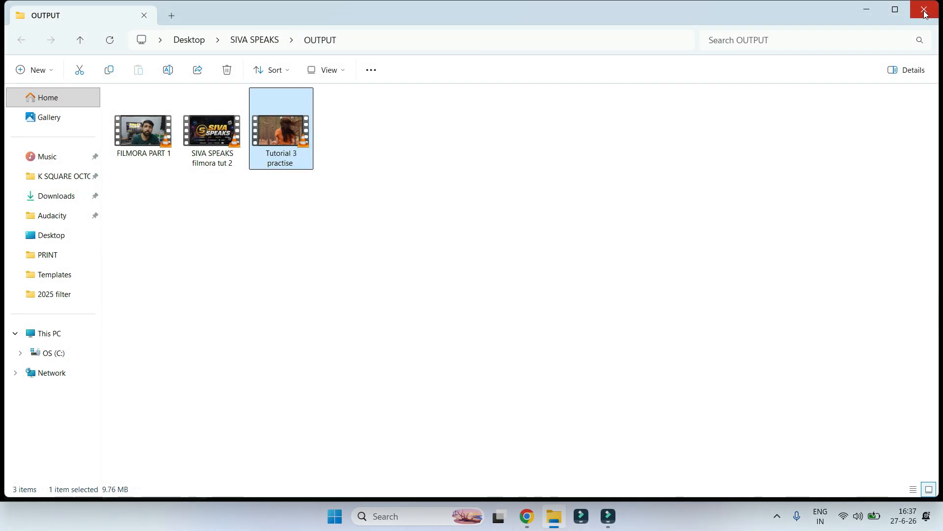
click(927, 9)
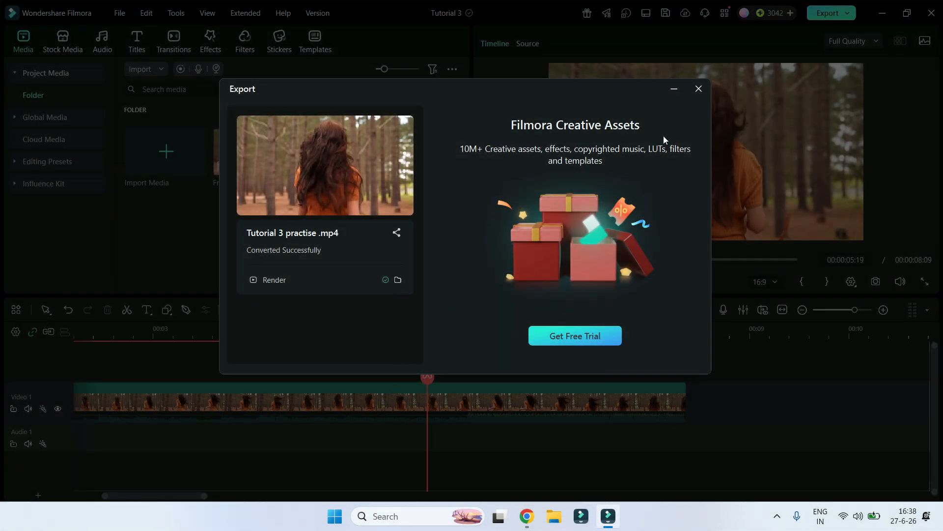
Close the finished export, scrub the playhead to 00:00:04:24 and zoom the timeline out to about one minute.
click(699, 89)
drag(459, 334, 604, 371)
scroll(447, 344, down, 3)
scroll(447, 344, down, 2)
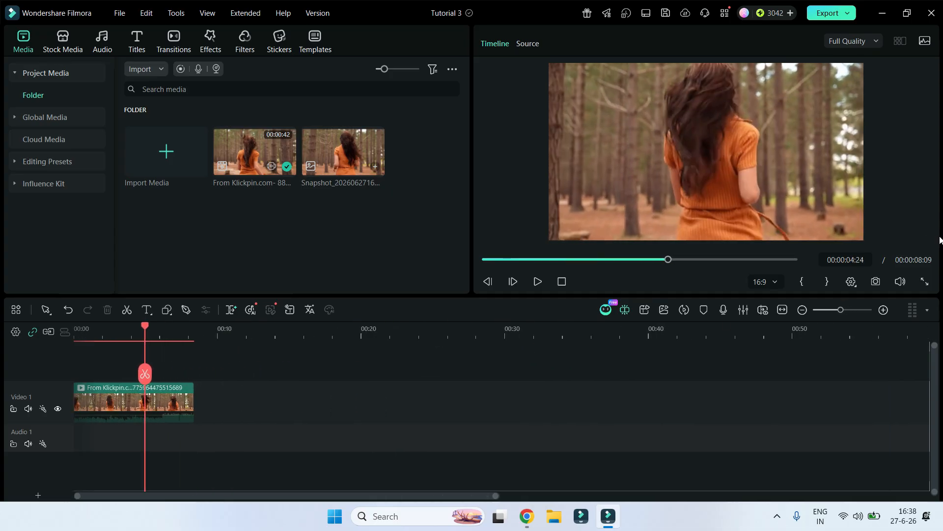
Review the aspect ratio choices in the project settings, trying 9:16 (Portrait) and 1:1 (Instagram) and listing the remaining formats.
click(851, 281)
click(851, 302)
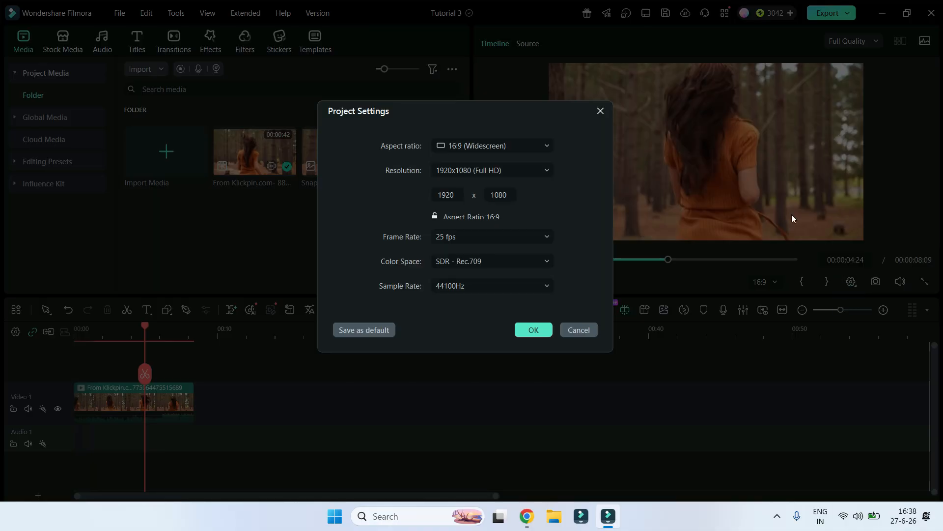
click(517, 141)
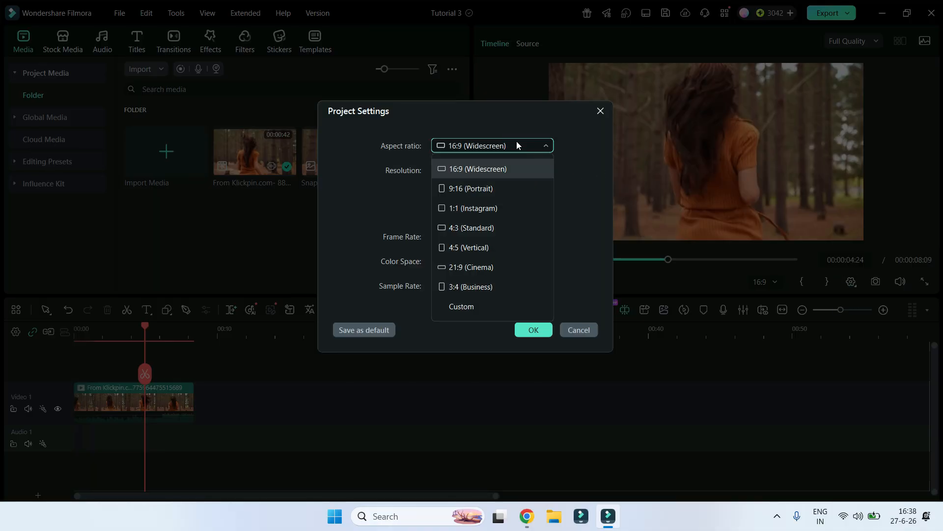
click(506, 188)
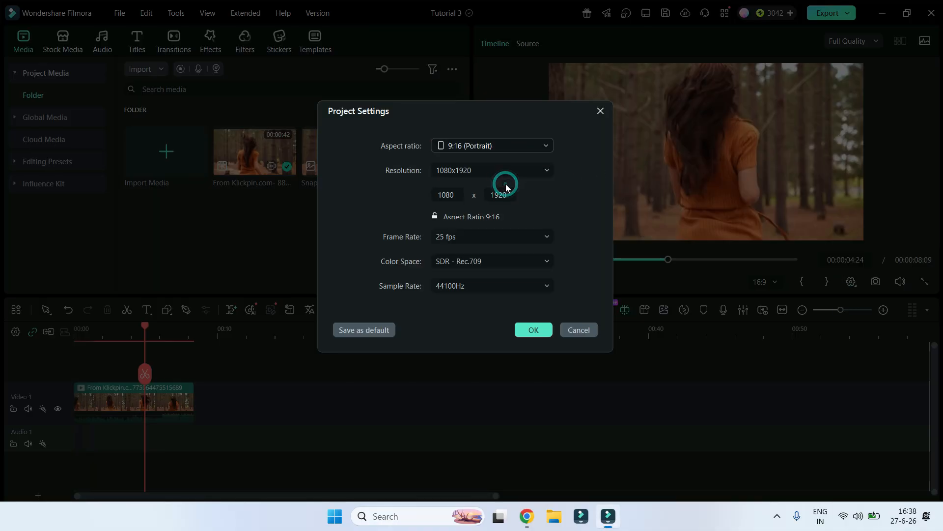
click(540, 148)
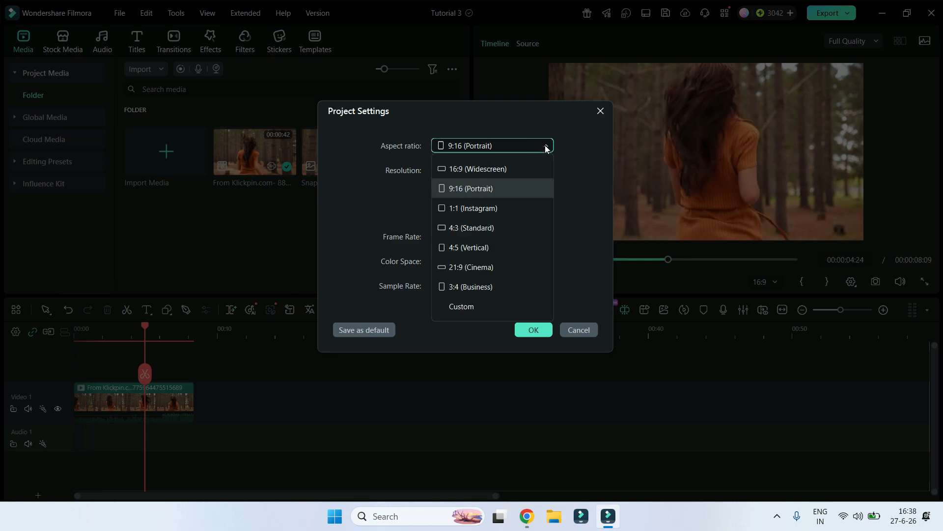
click(509, 209)
click(485, 150)
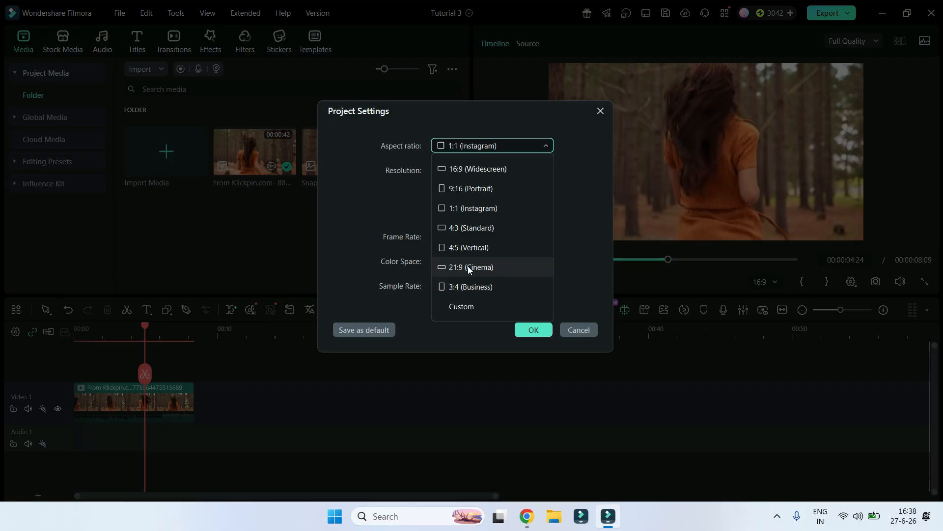
Switch to Chrome, search Google Images for "21:9 frame" and open the Frame Screen PREMIUM 21:9 WIDE example.
click(527, 516)
scroll(515, 333, down, 5)
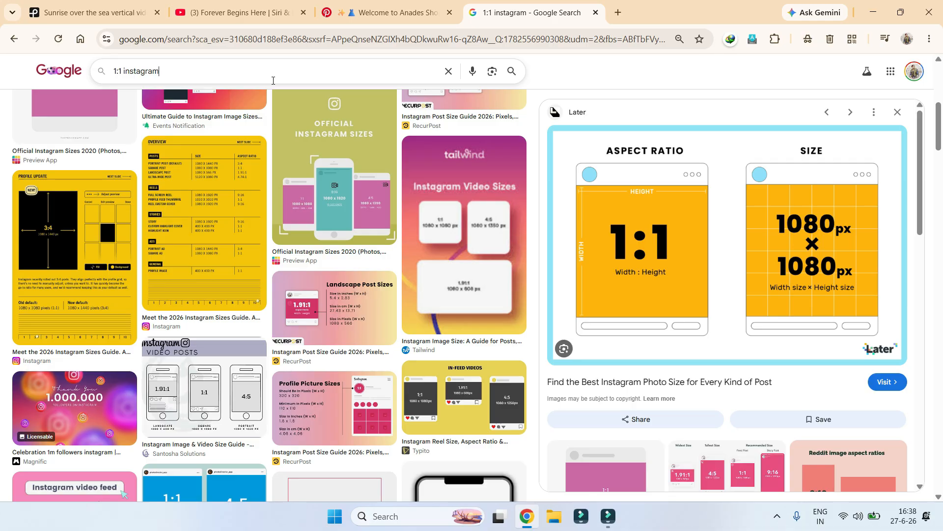
key(ctrl+a)
text(21)
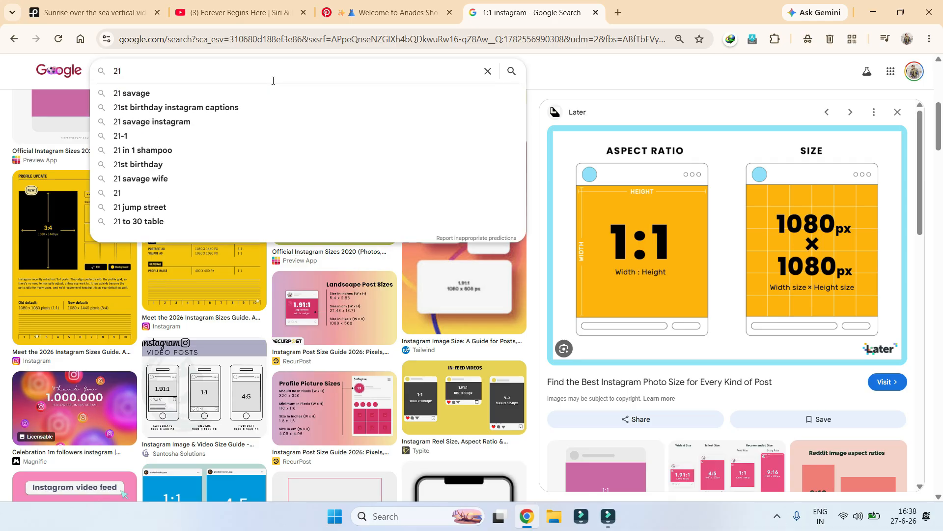
text(:9)
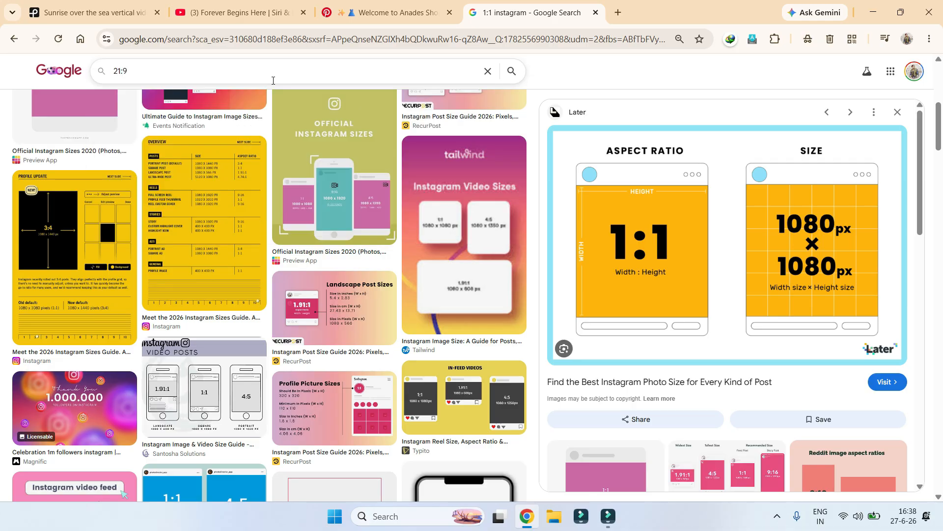
text( frame)
key(Return)
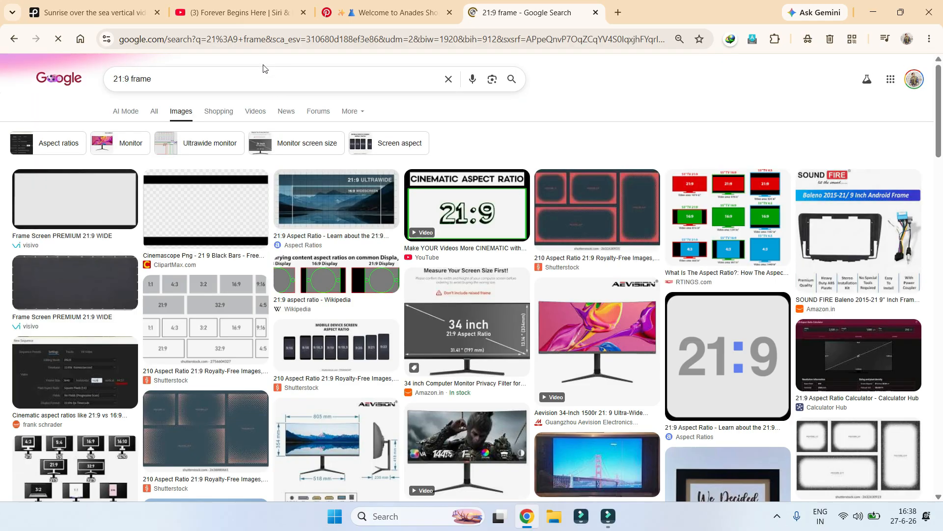
click(111, 230)
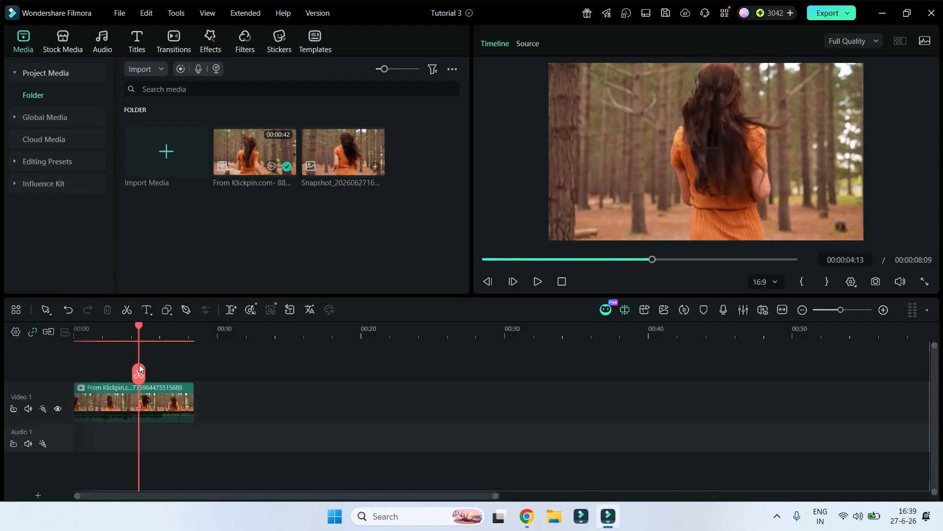
Scrub the playhead to 00:00:05:04 and look at the Speech to Text settings among the AI Captions title options.
mouse_move(140, 366)
mouse_down()
mouse_move(218, 379)
mouse_move(70, 385)
mouse_move(136, 411)
mouse_move(254, 414)
mouse_move(248, 323)
mouse_move(78, 344)
mouse_move(119, 364)
mouse_move(82, 364)
mouse_move(148, 365)
mouse_up()
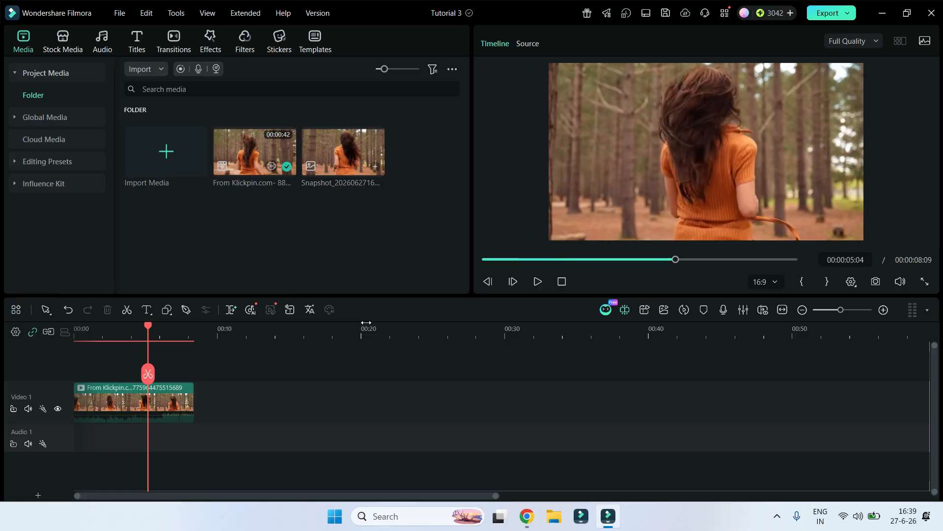
click(140, 39)
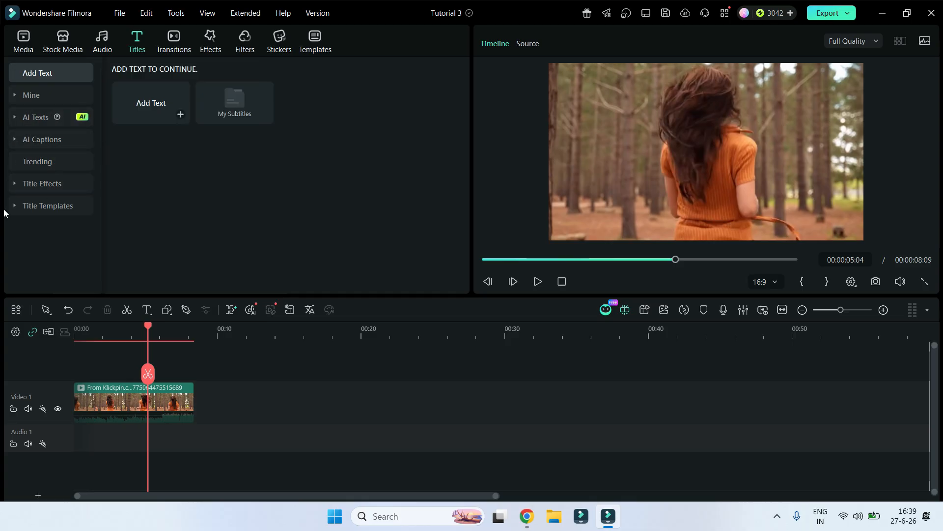
click(18, 139)
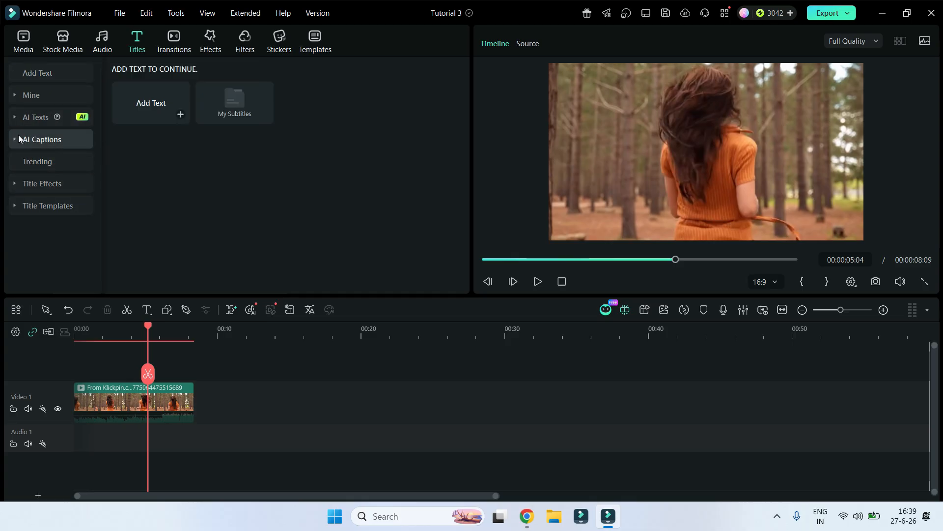
click(19, 139)
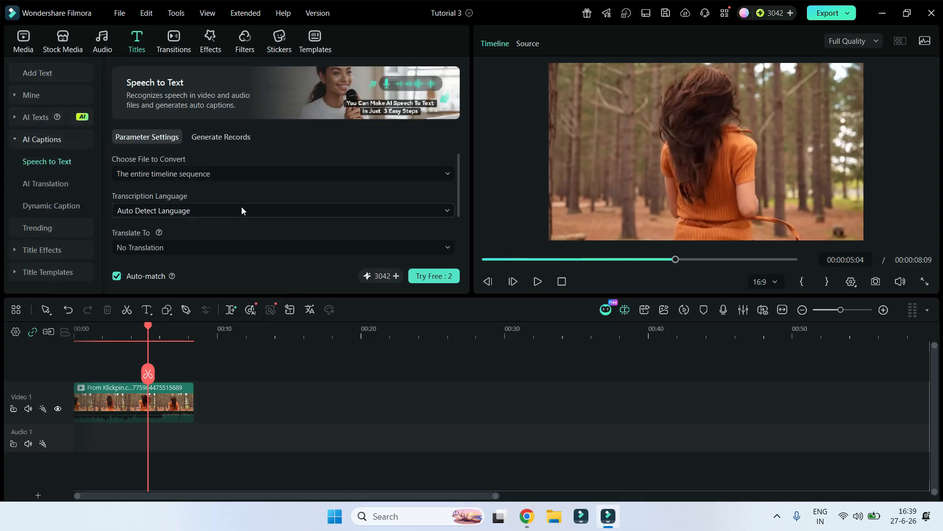
click(16, 139)
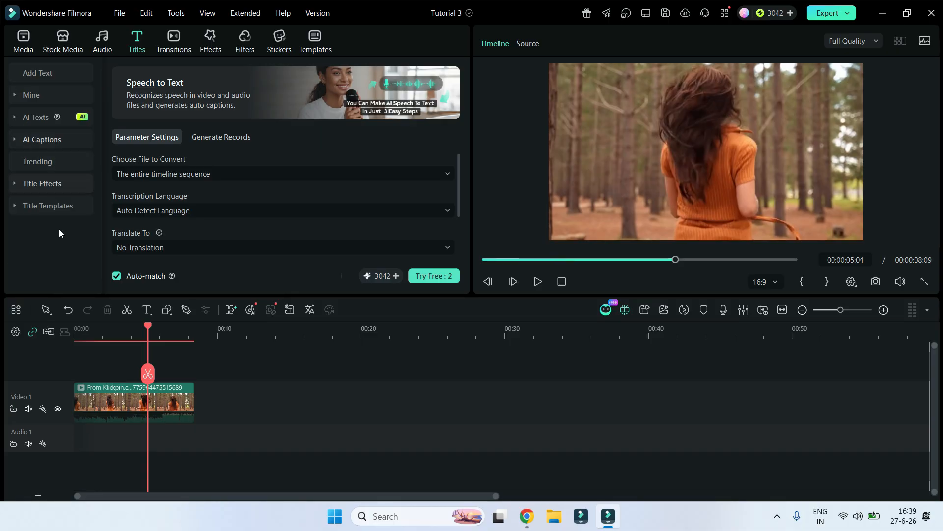